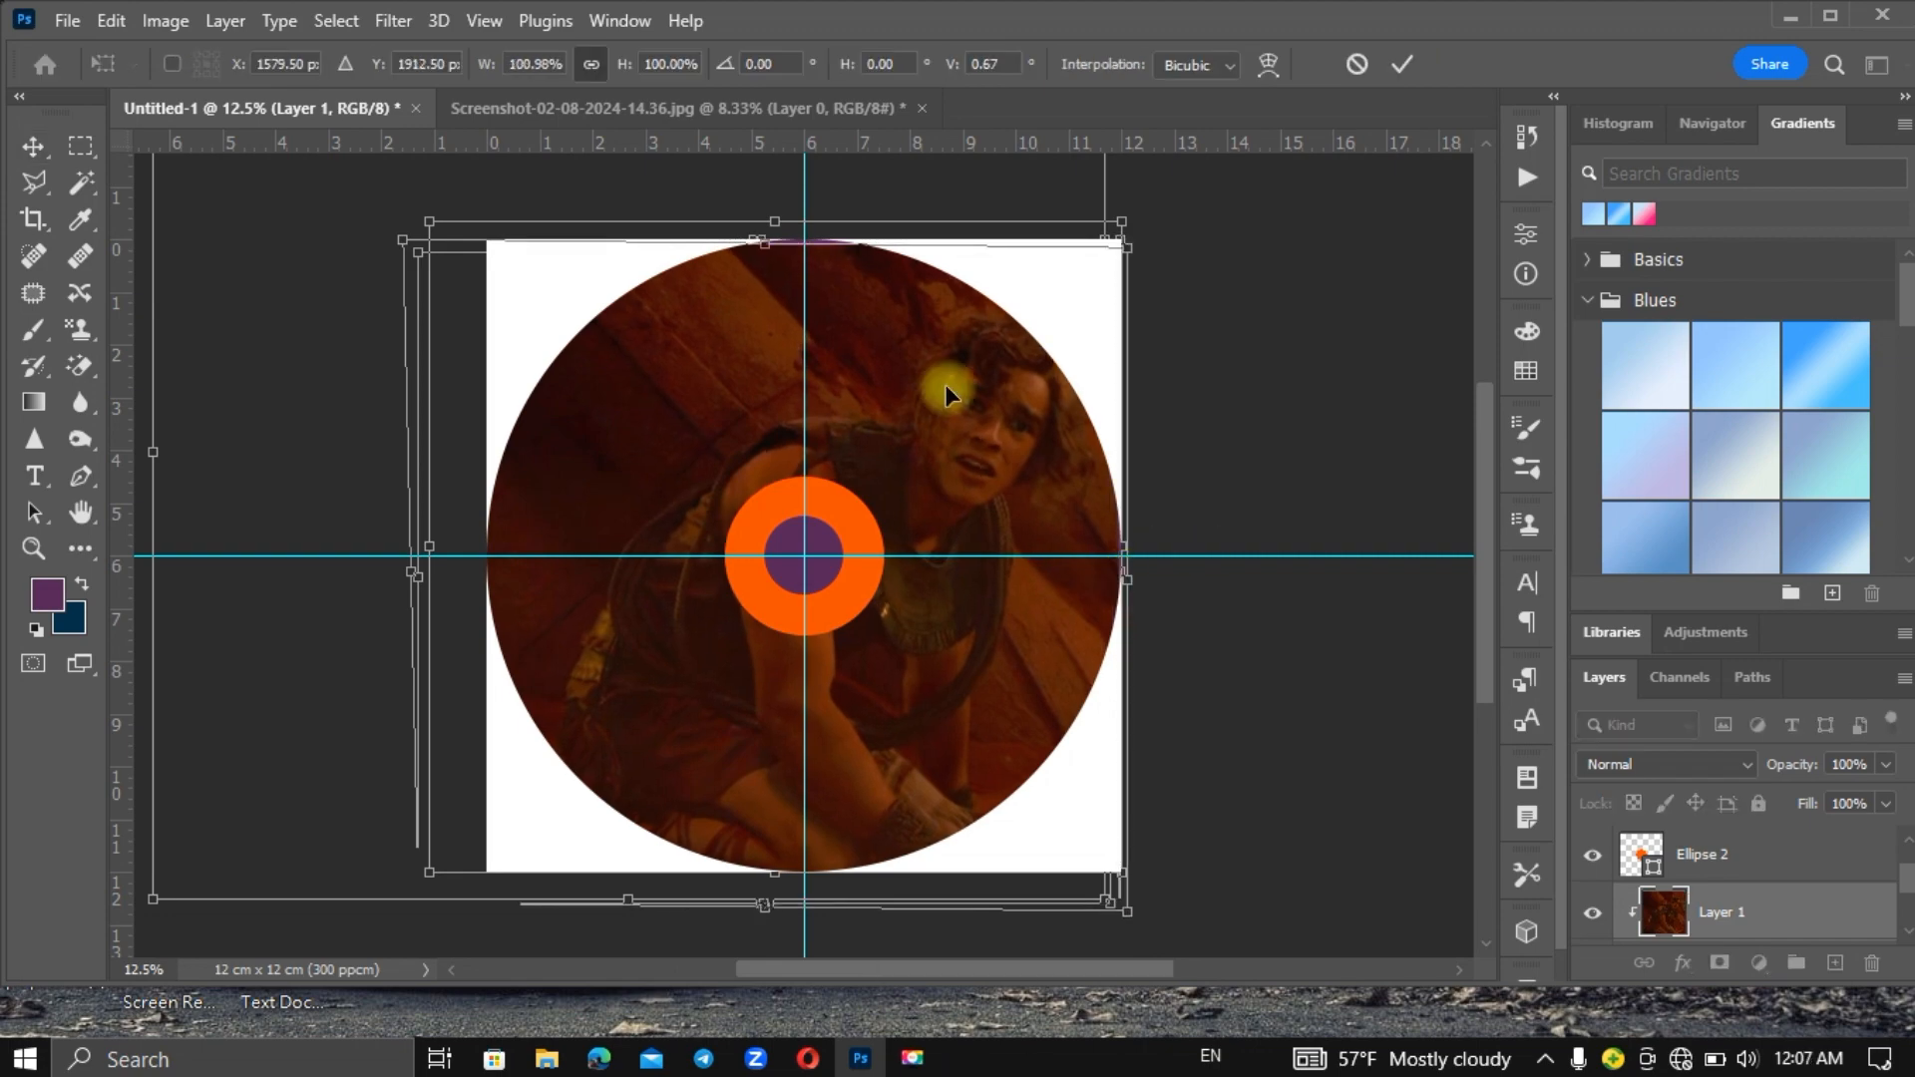
key(Return)
scroll(1770, 863, up, 1)
click(1770, 863)
double_click(1770, 863)
drag(1466, 275, 1218, 299)
click(1757, 116)
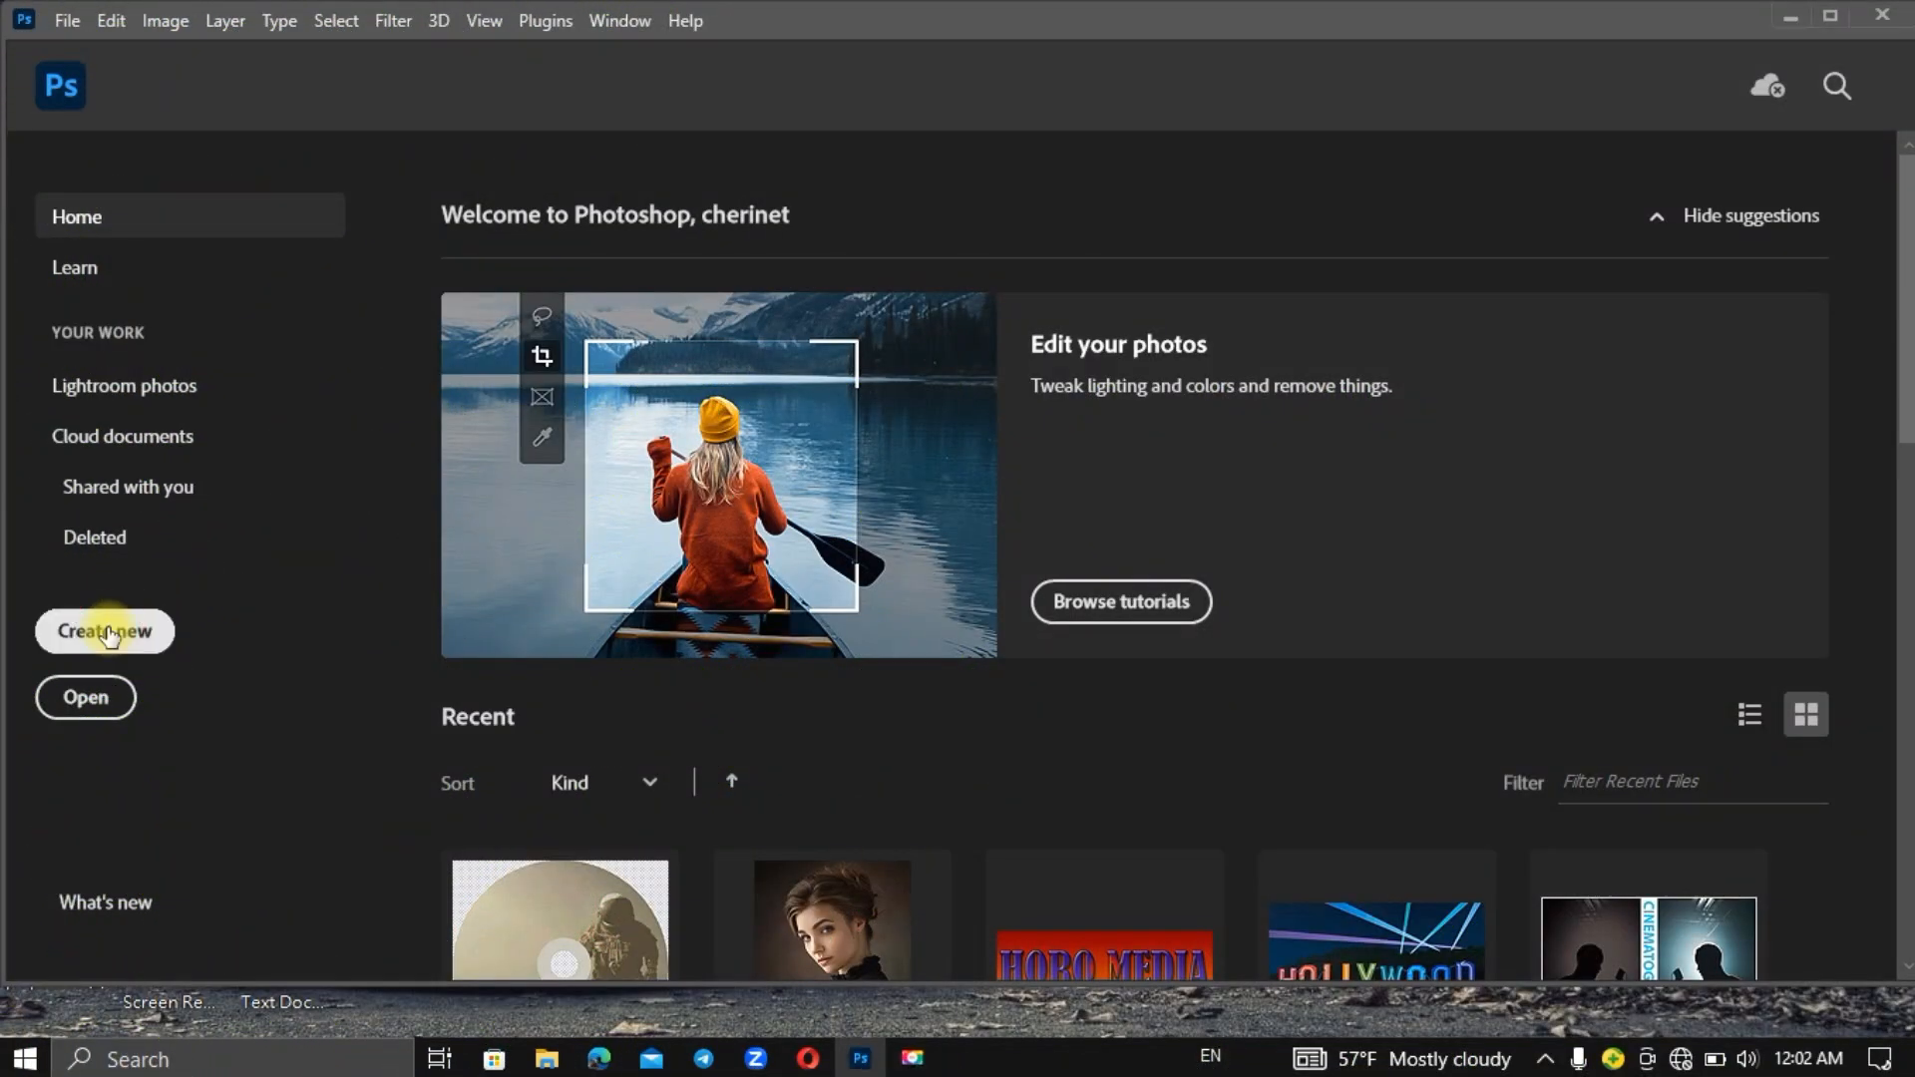
Step: Create a new 12 × 12 cm document at 300 pixels/centimeter in 8-bit RGB Color with a white background
click(107, 631)
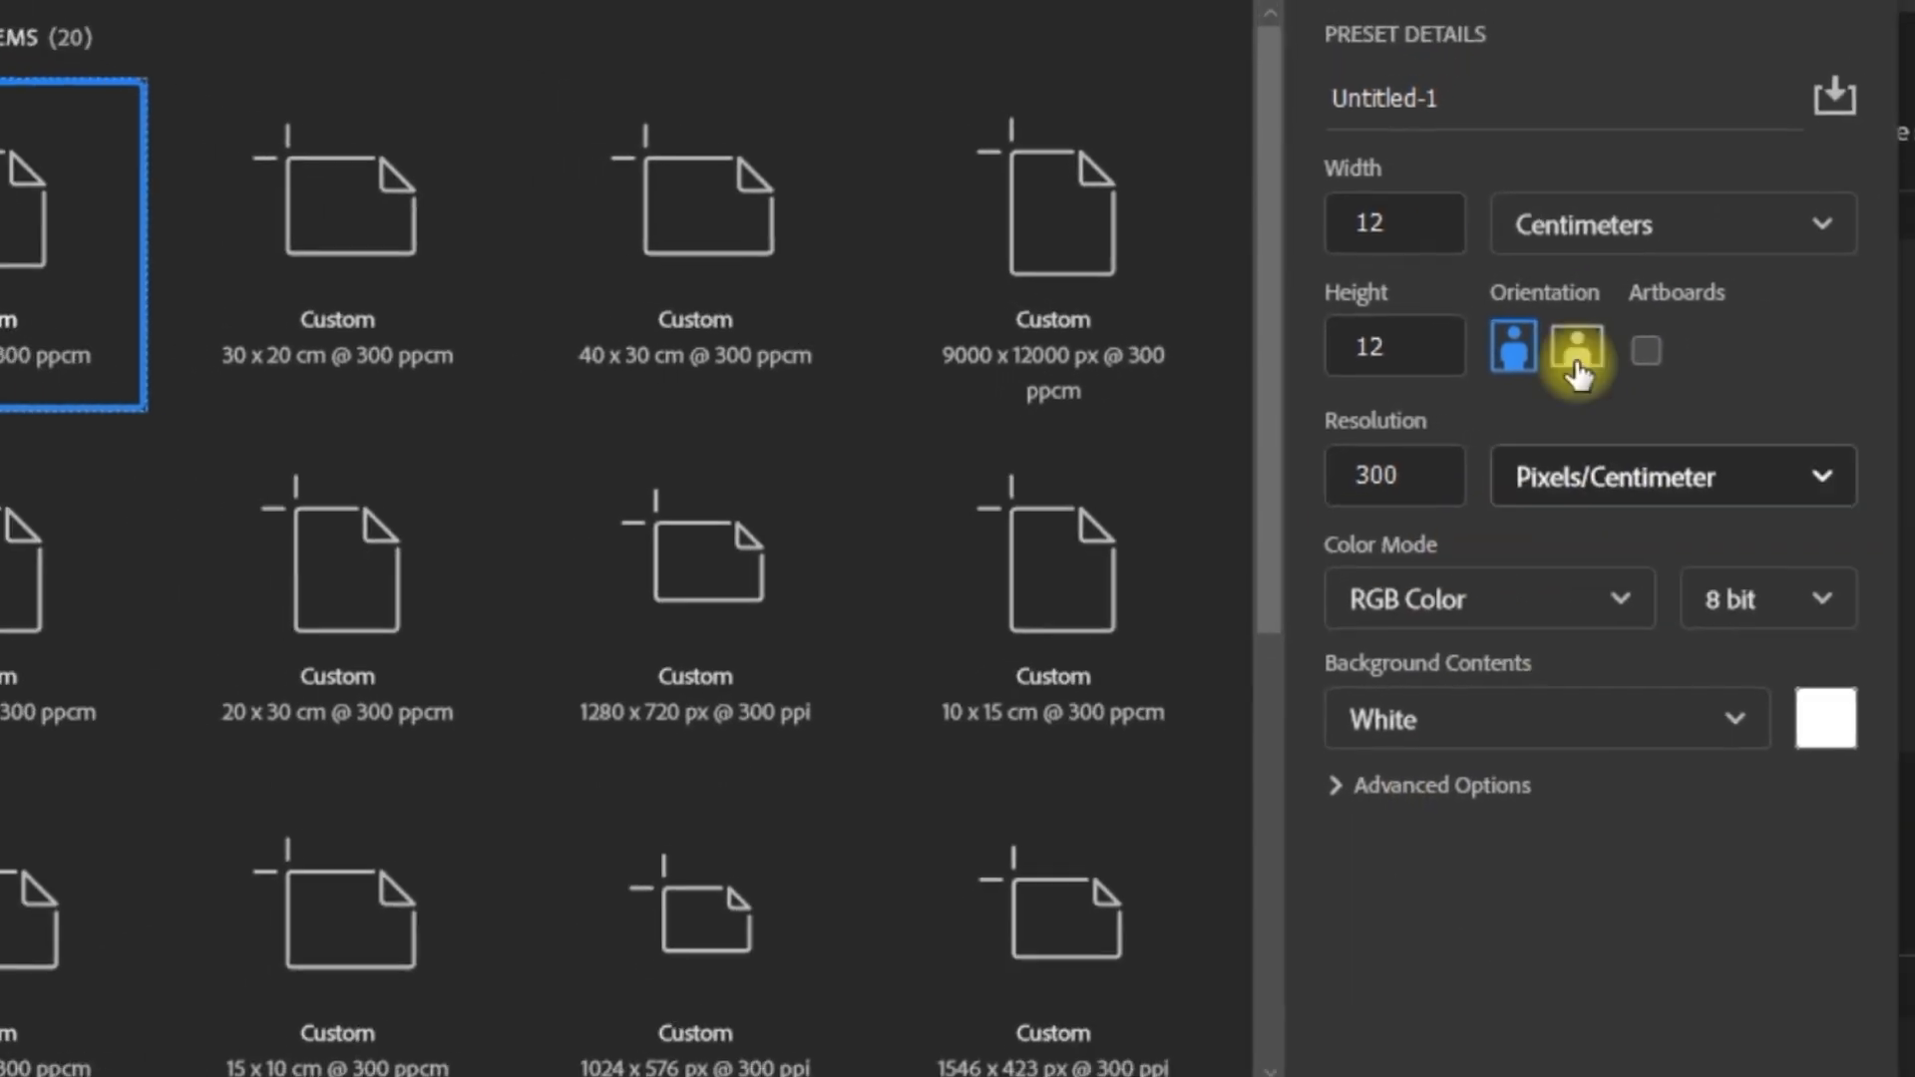
click(1490, 969)
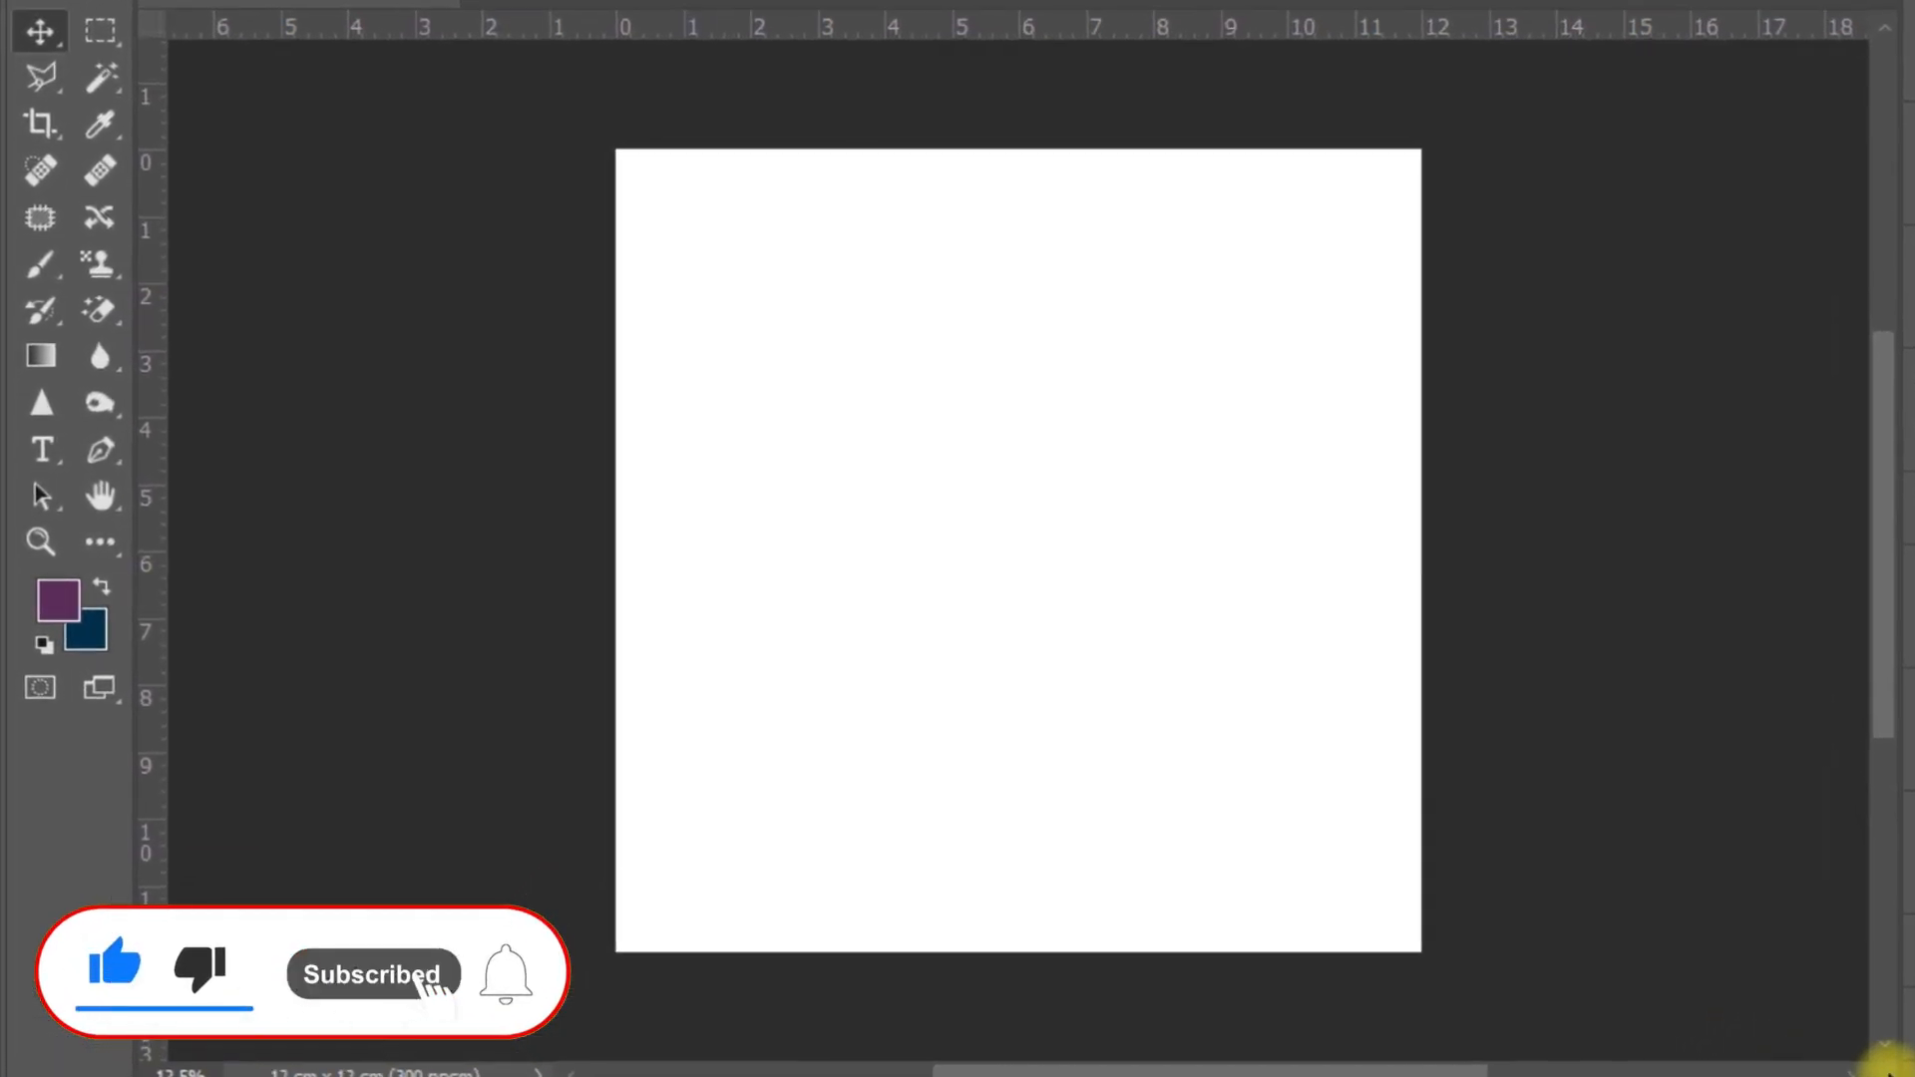
Step: Activate the Ellipse tool with its path options at a fixed size of 12 × 12 cm, drawn from center
click(116, 537)
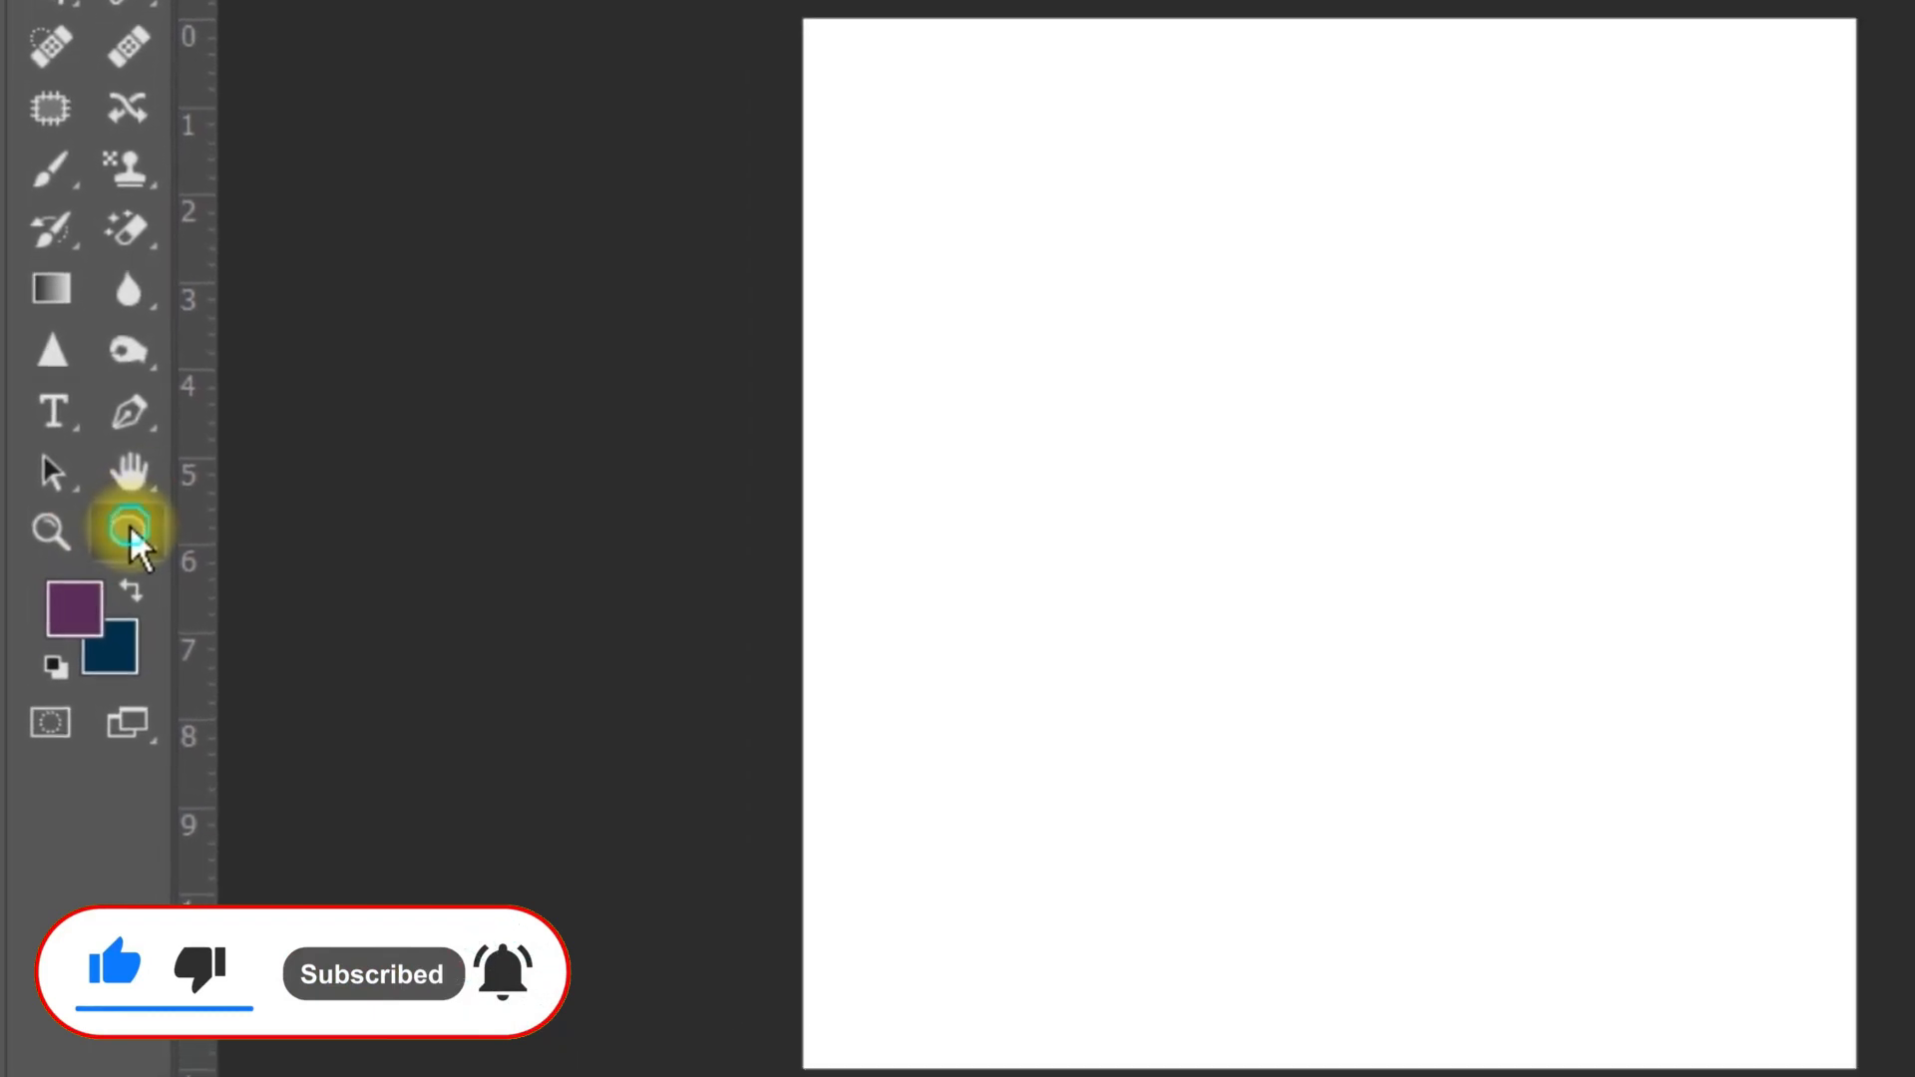
right_click(130, 524)
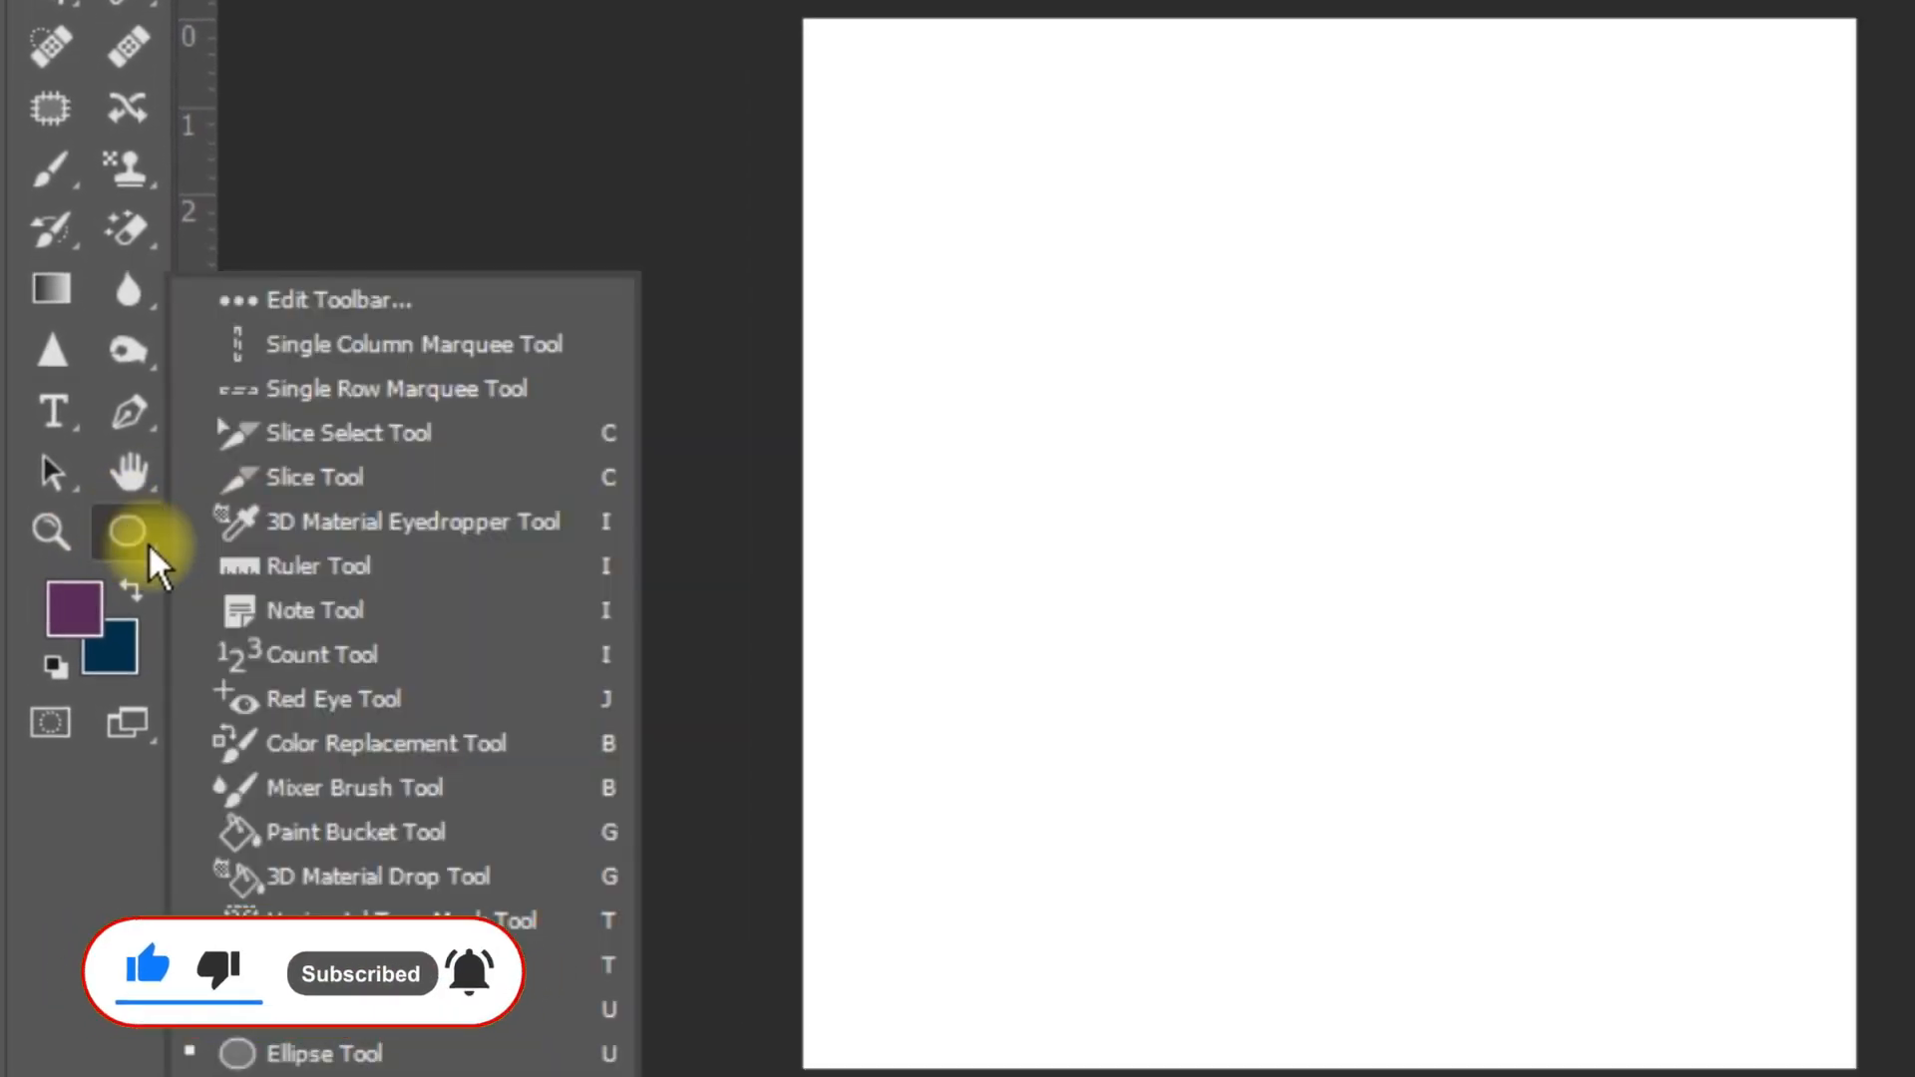
click(279, 1053)
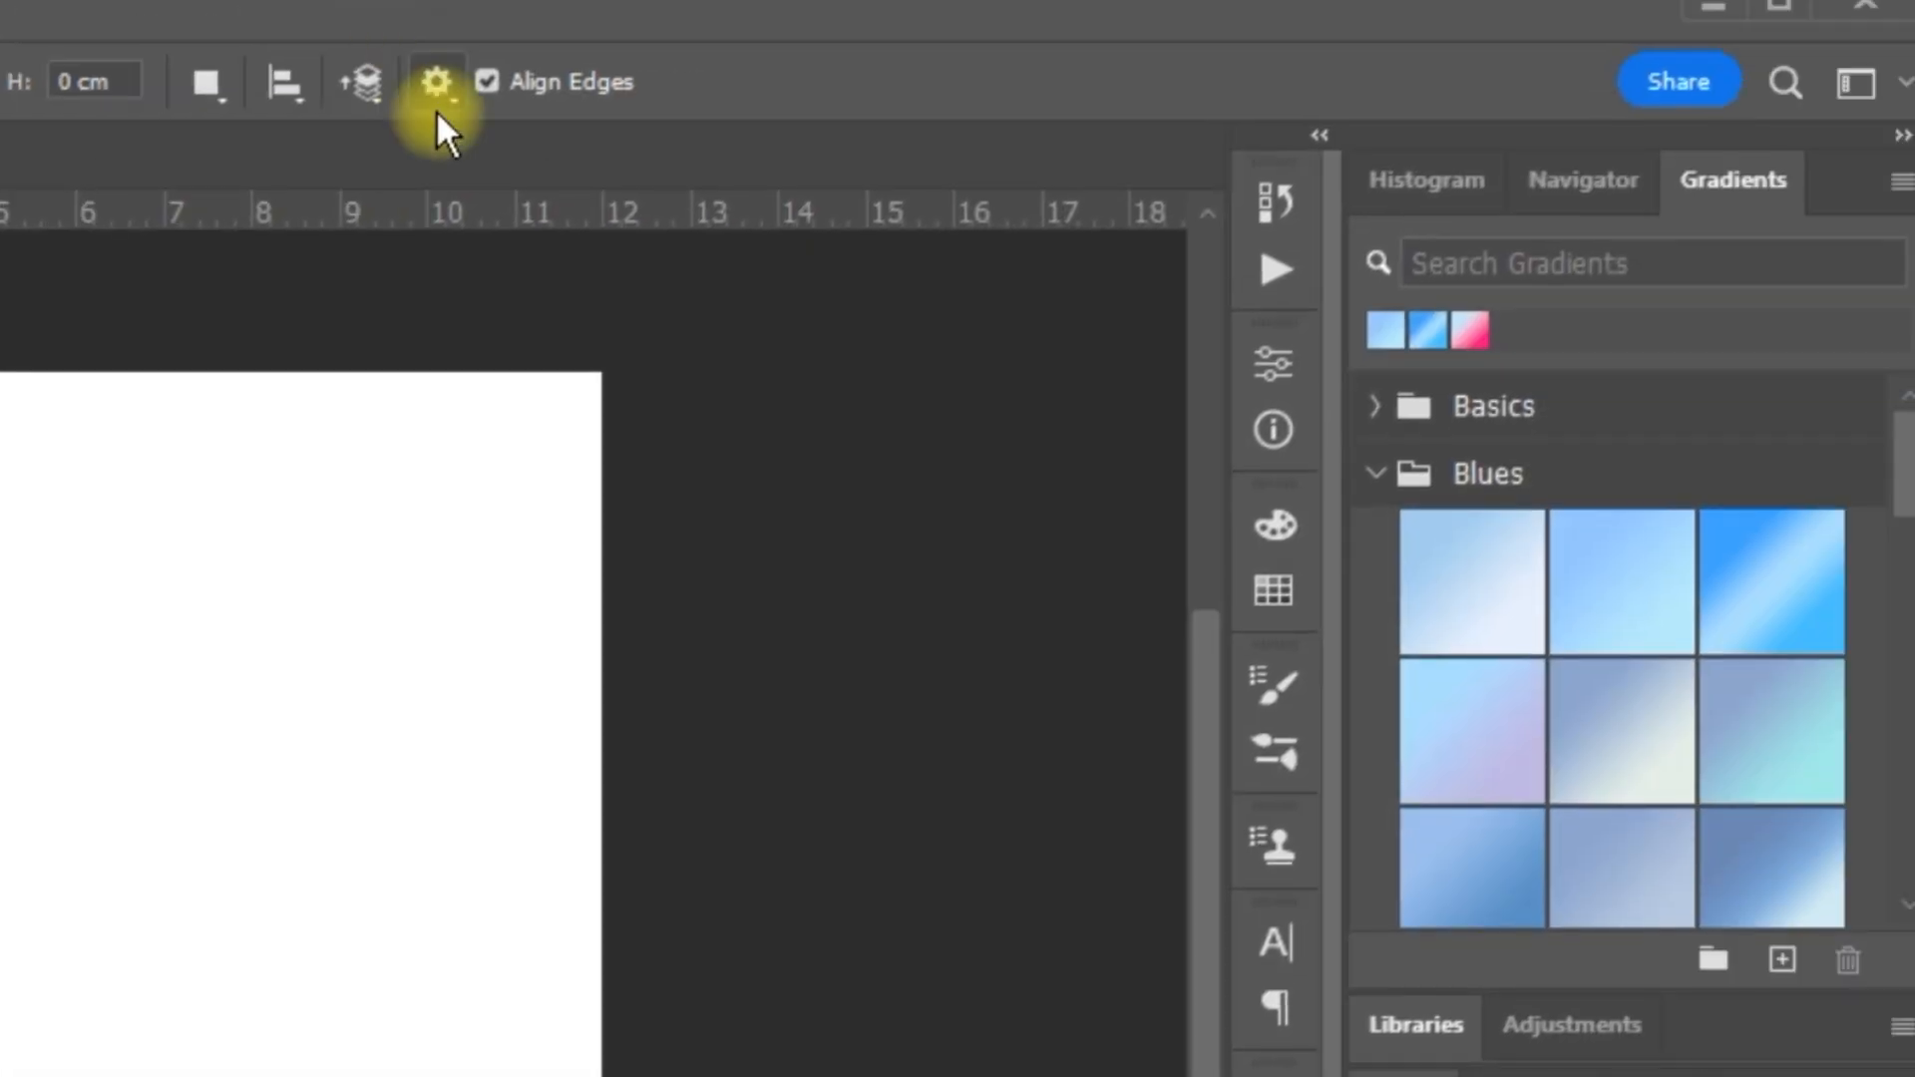
click(436, 93)
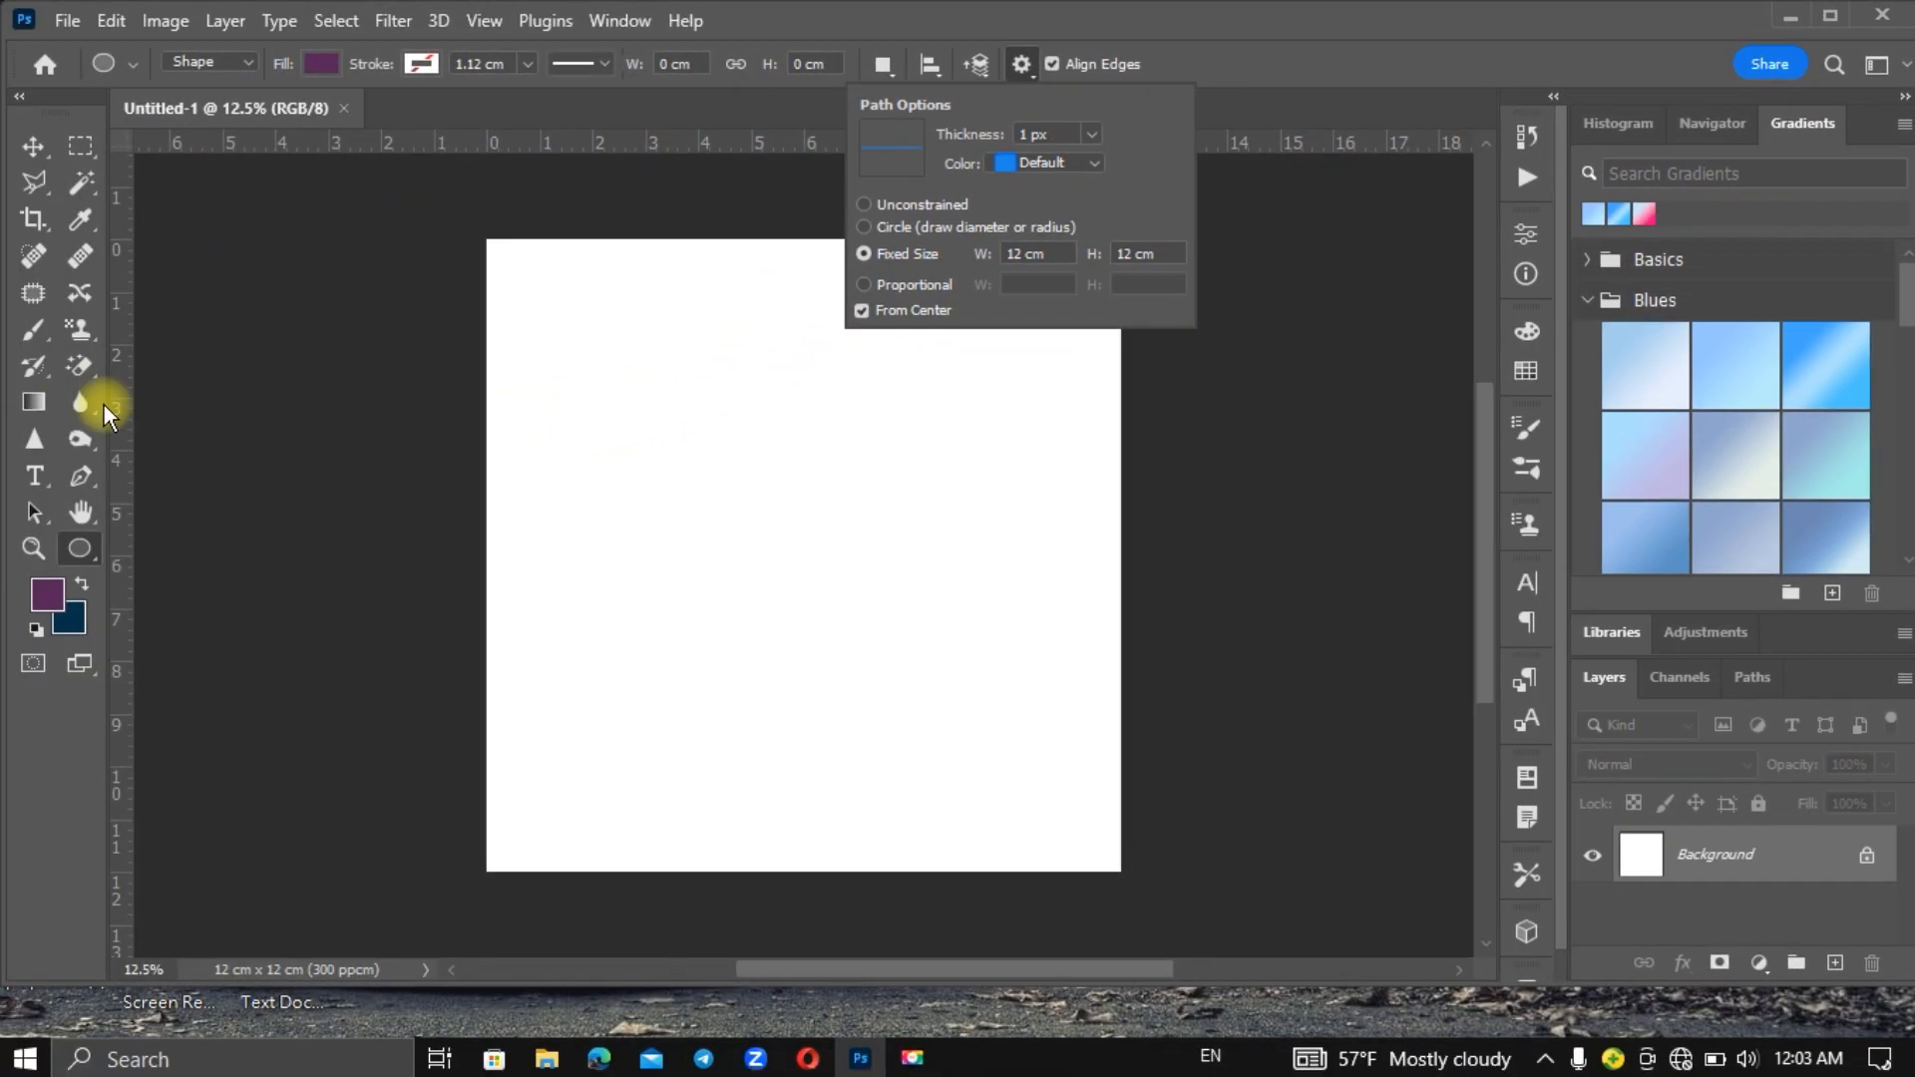
click(116, 435)
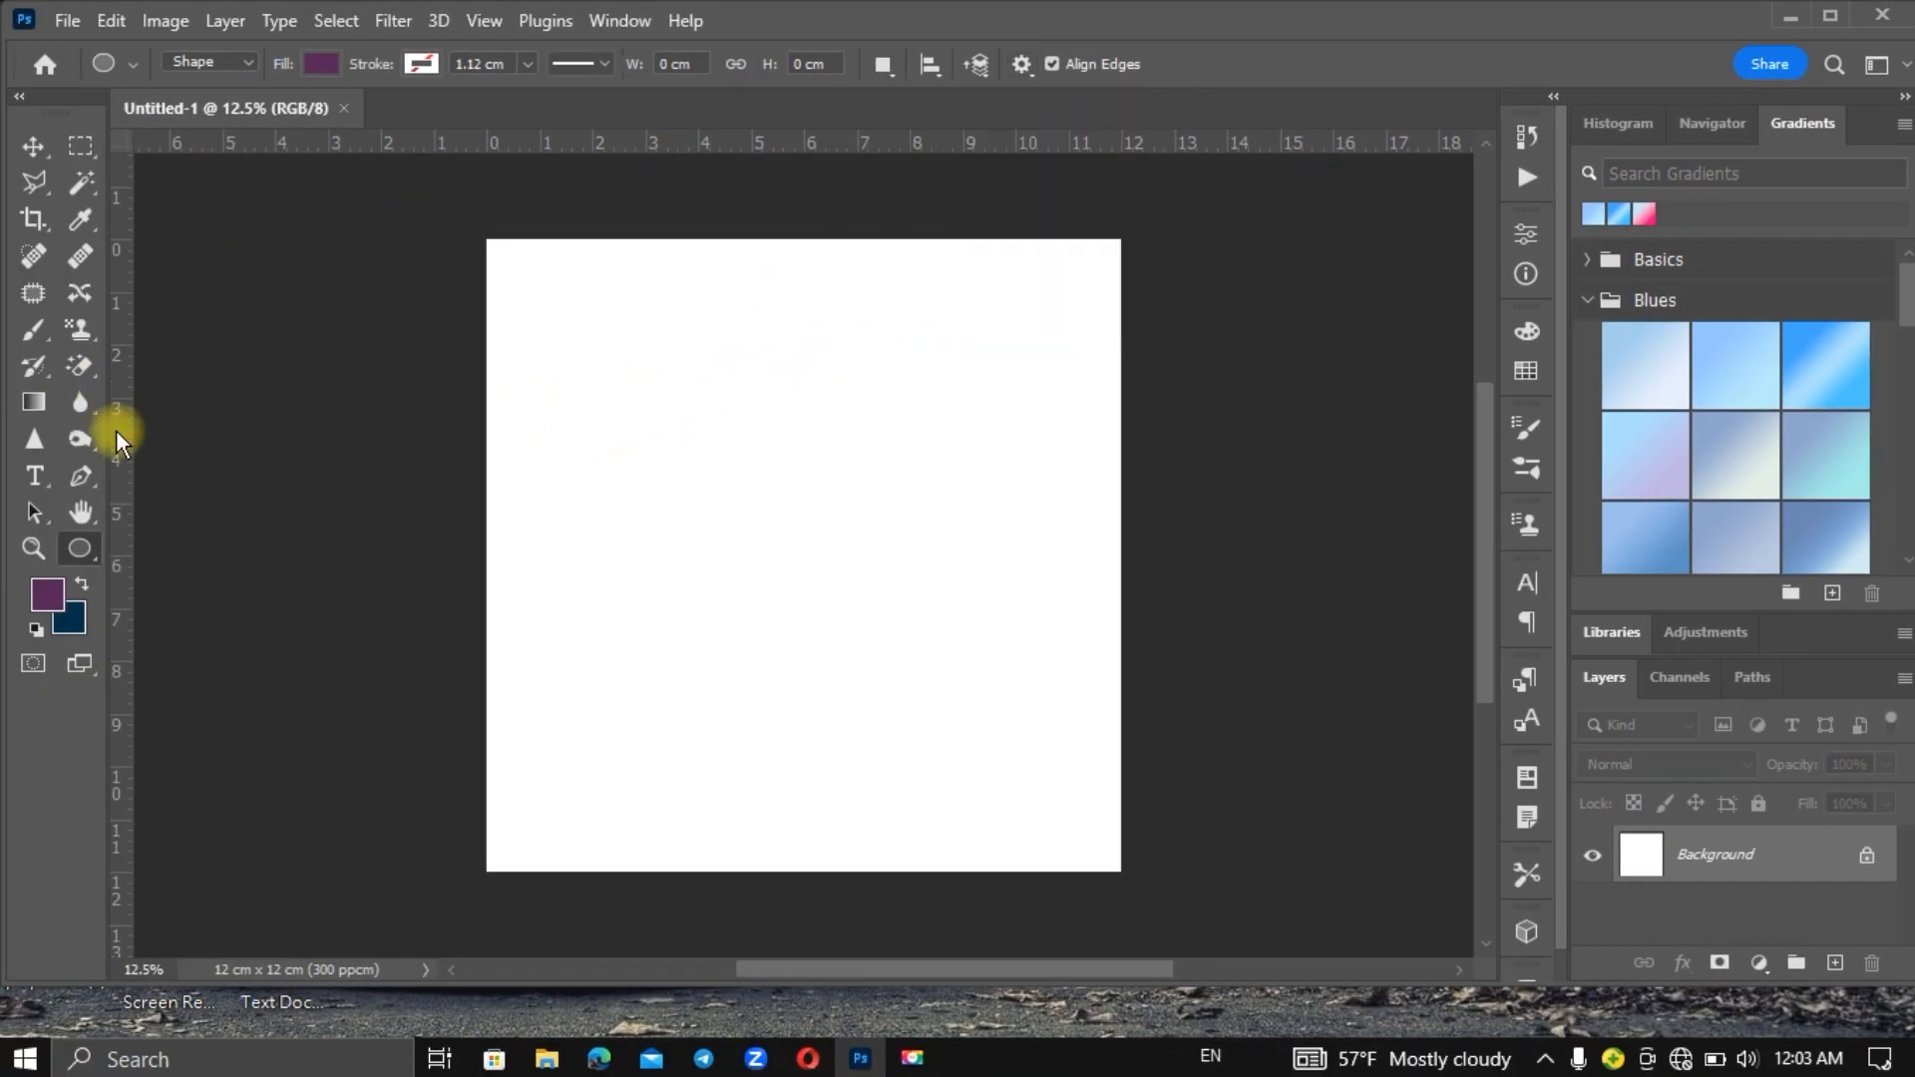
drag(115, 434, 806, 542)
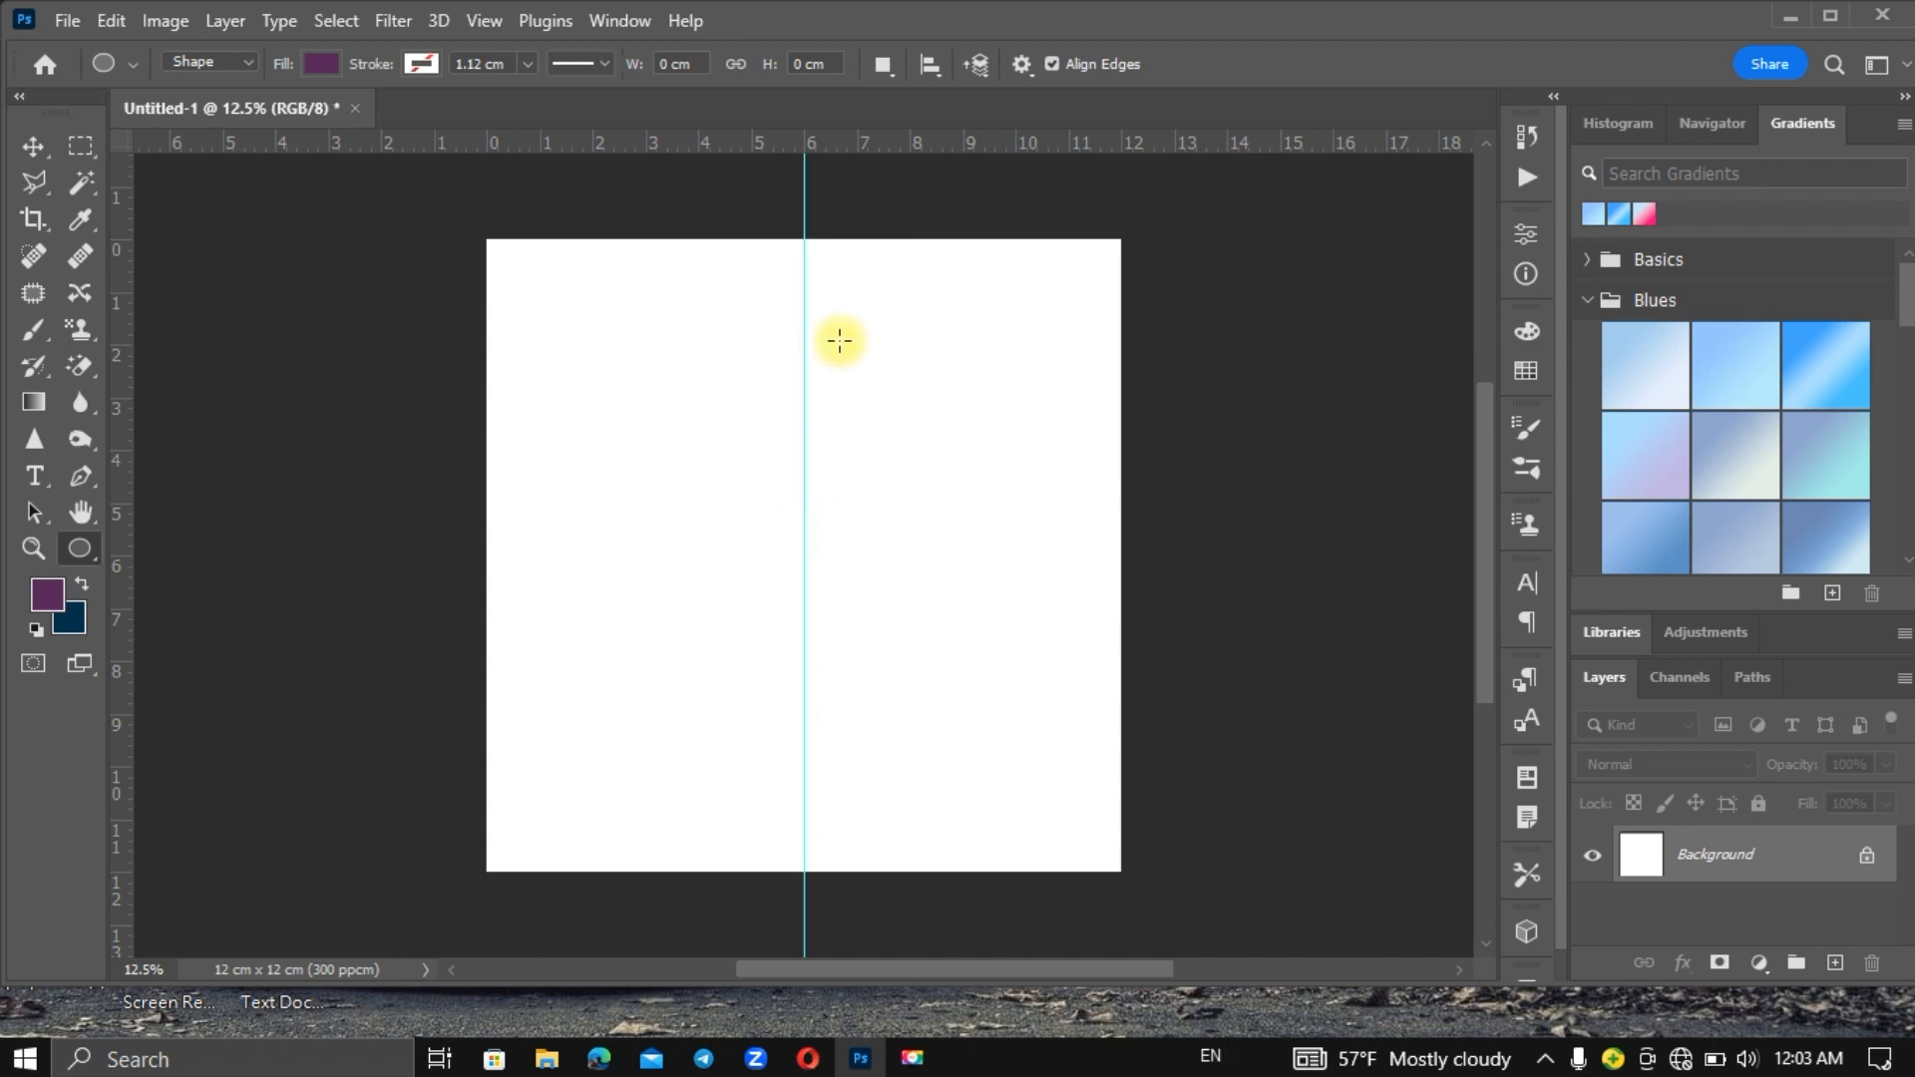
drag(869, 146, 838, 548)
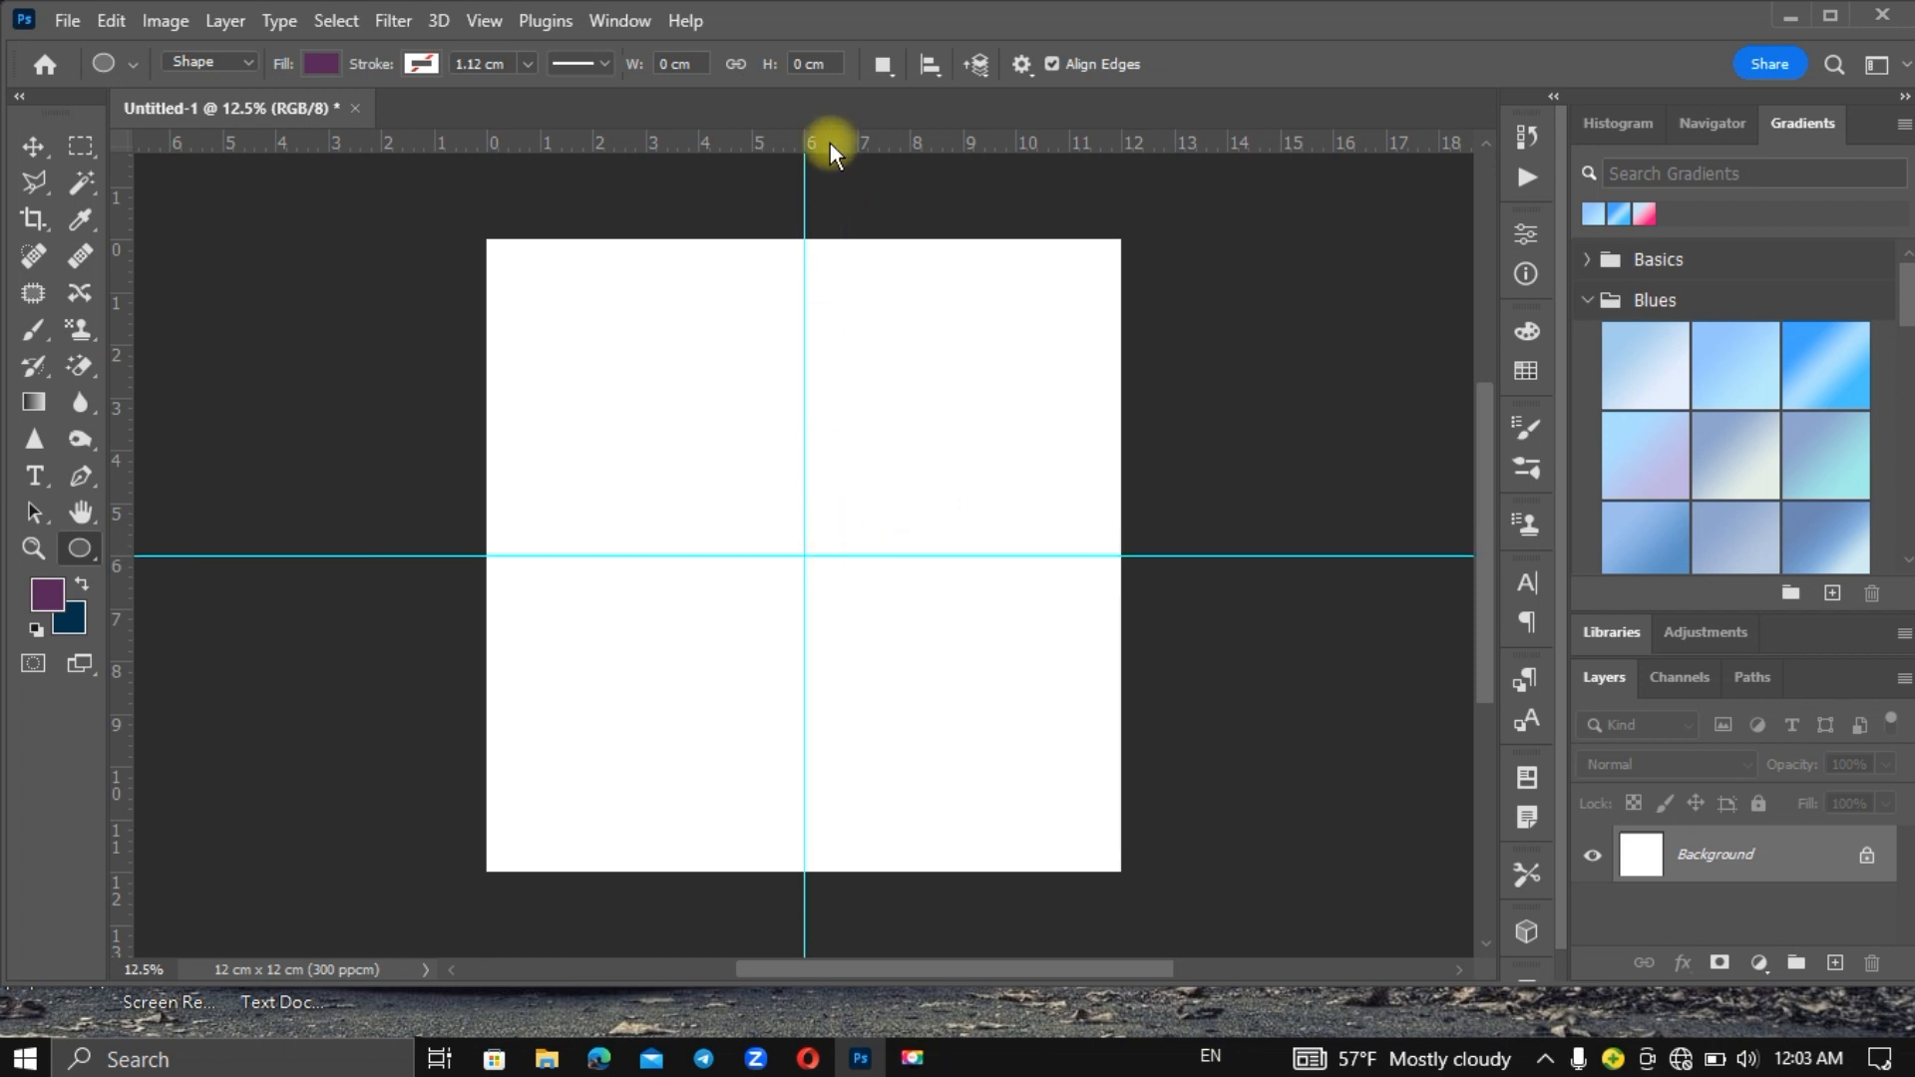
key(ctrl+r)
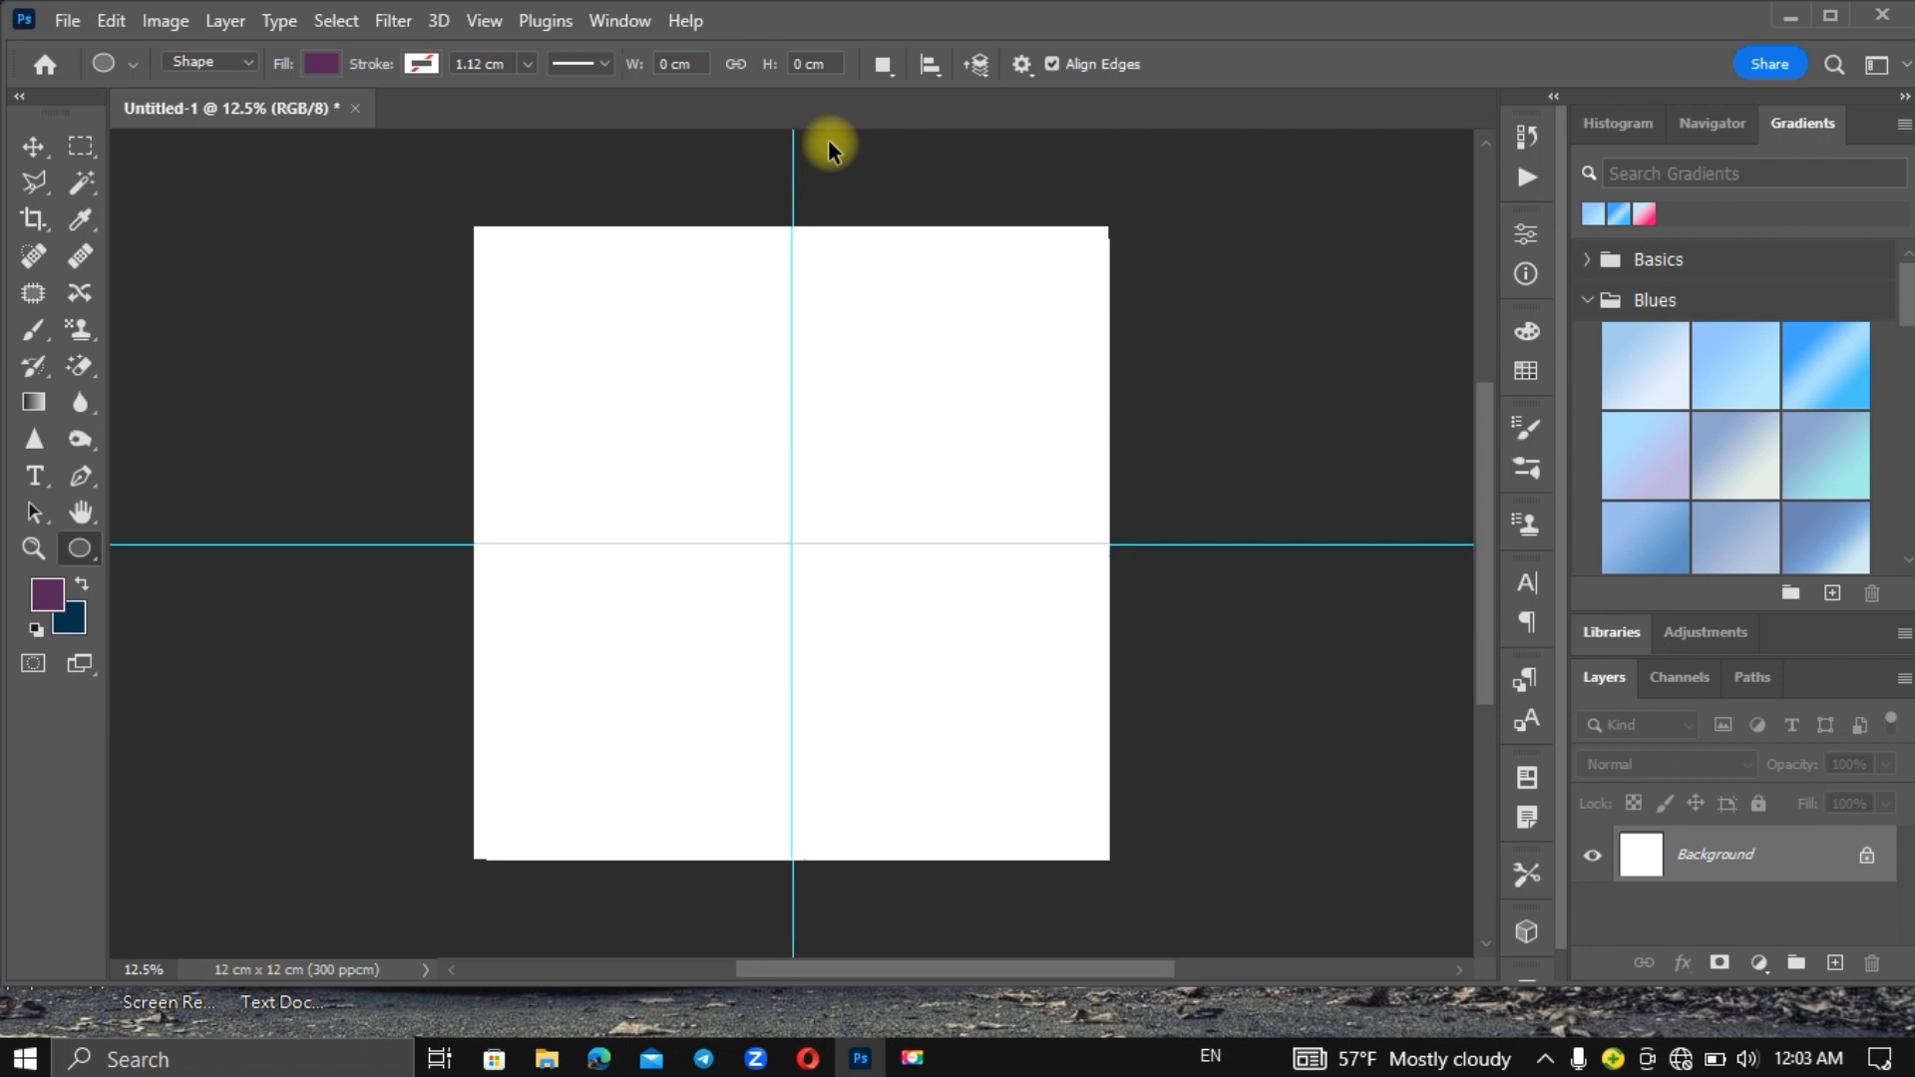
key(ctrl+r)
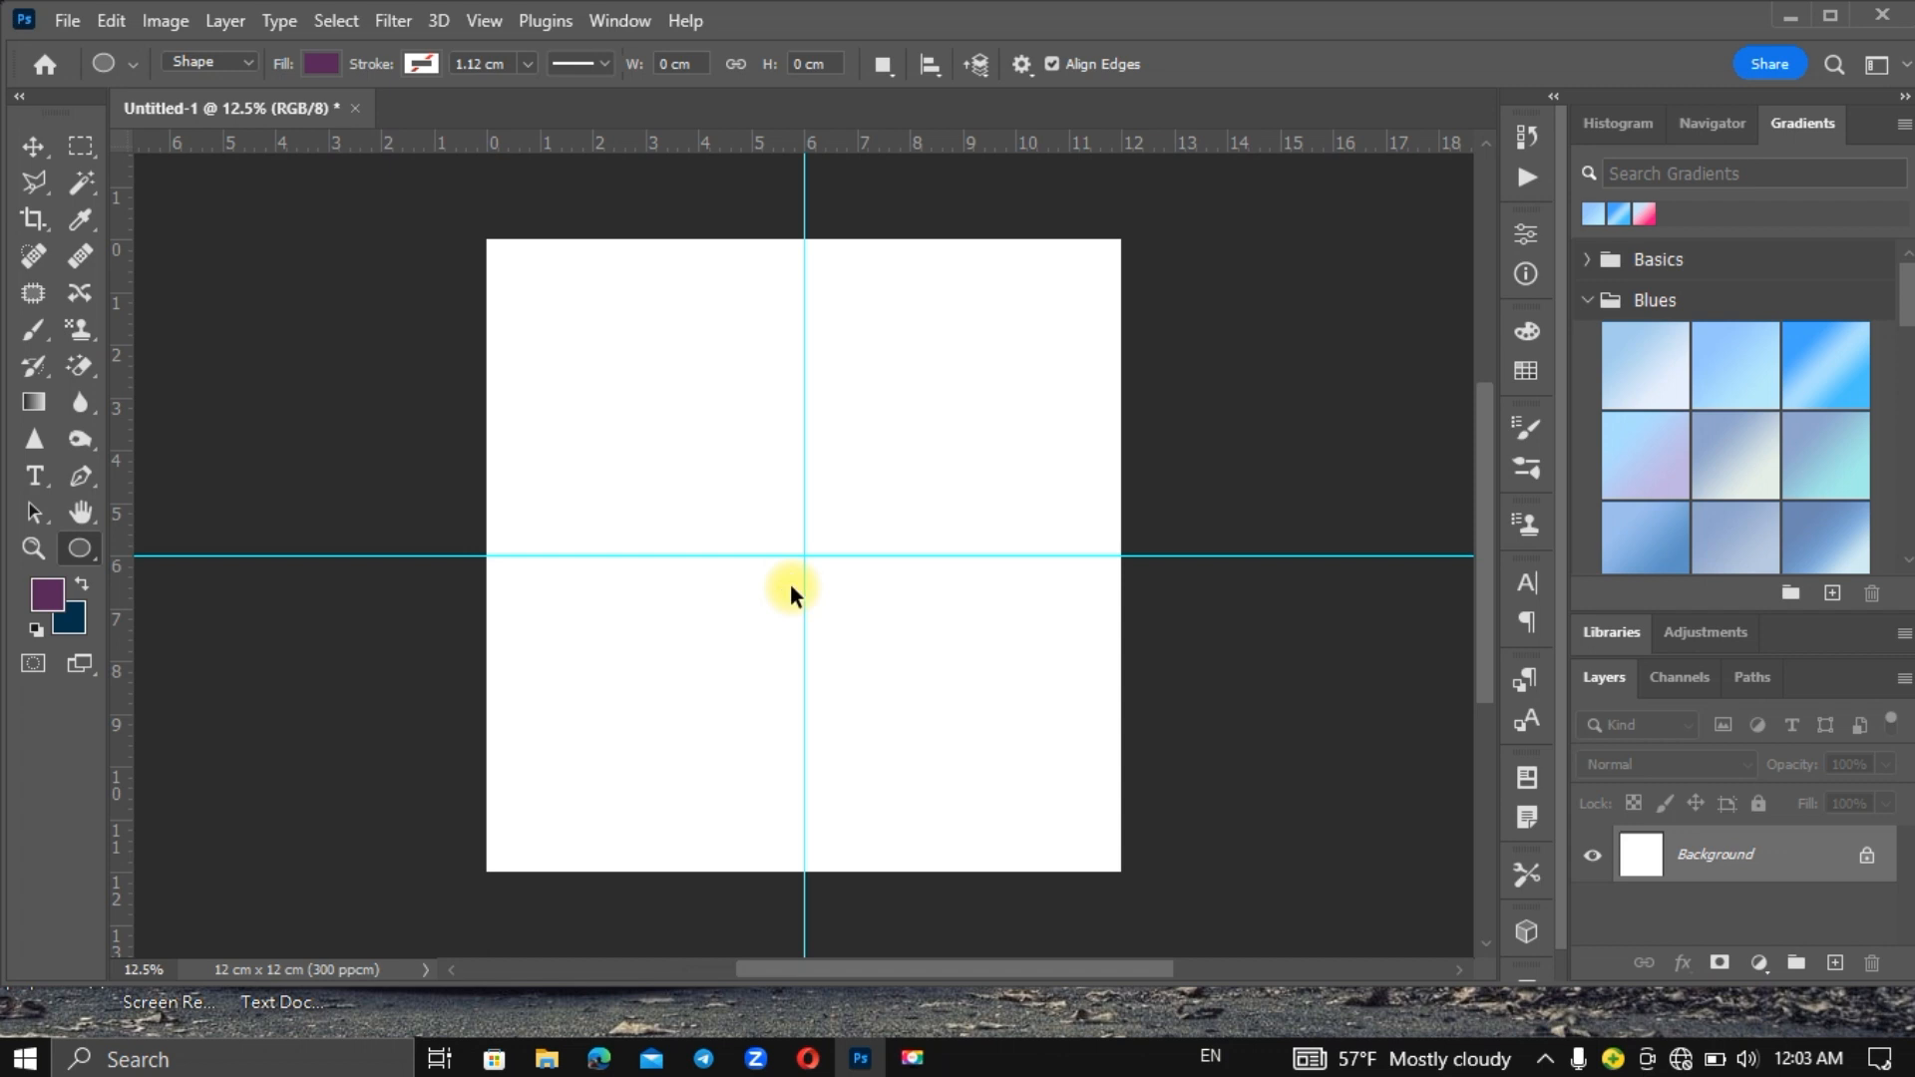
key(ctrl+h)
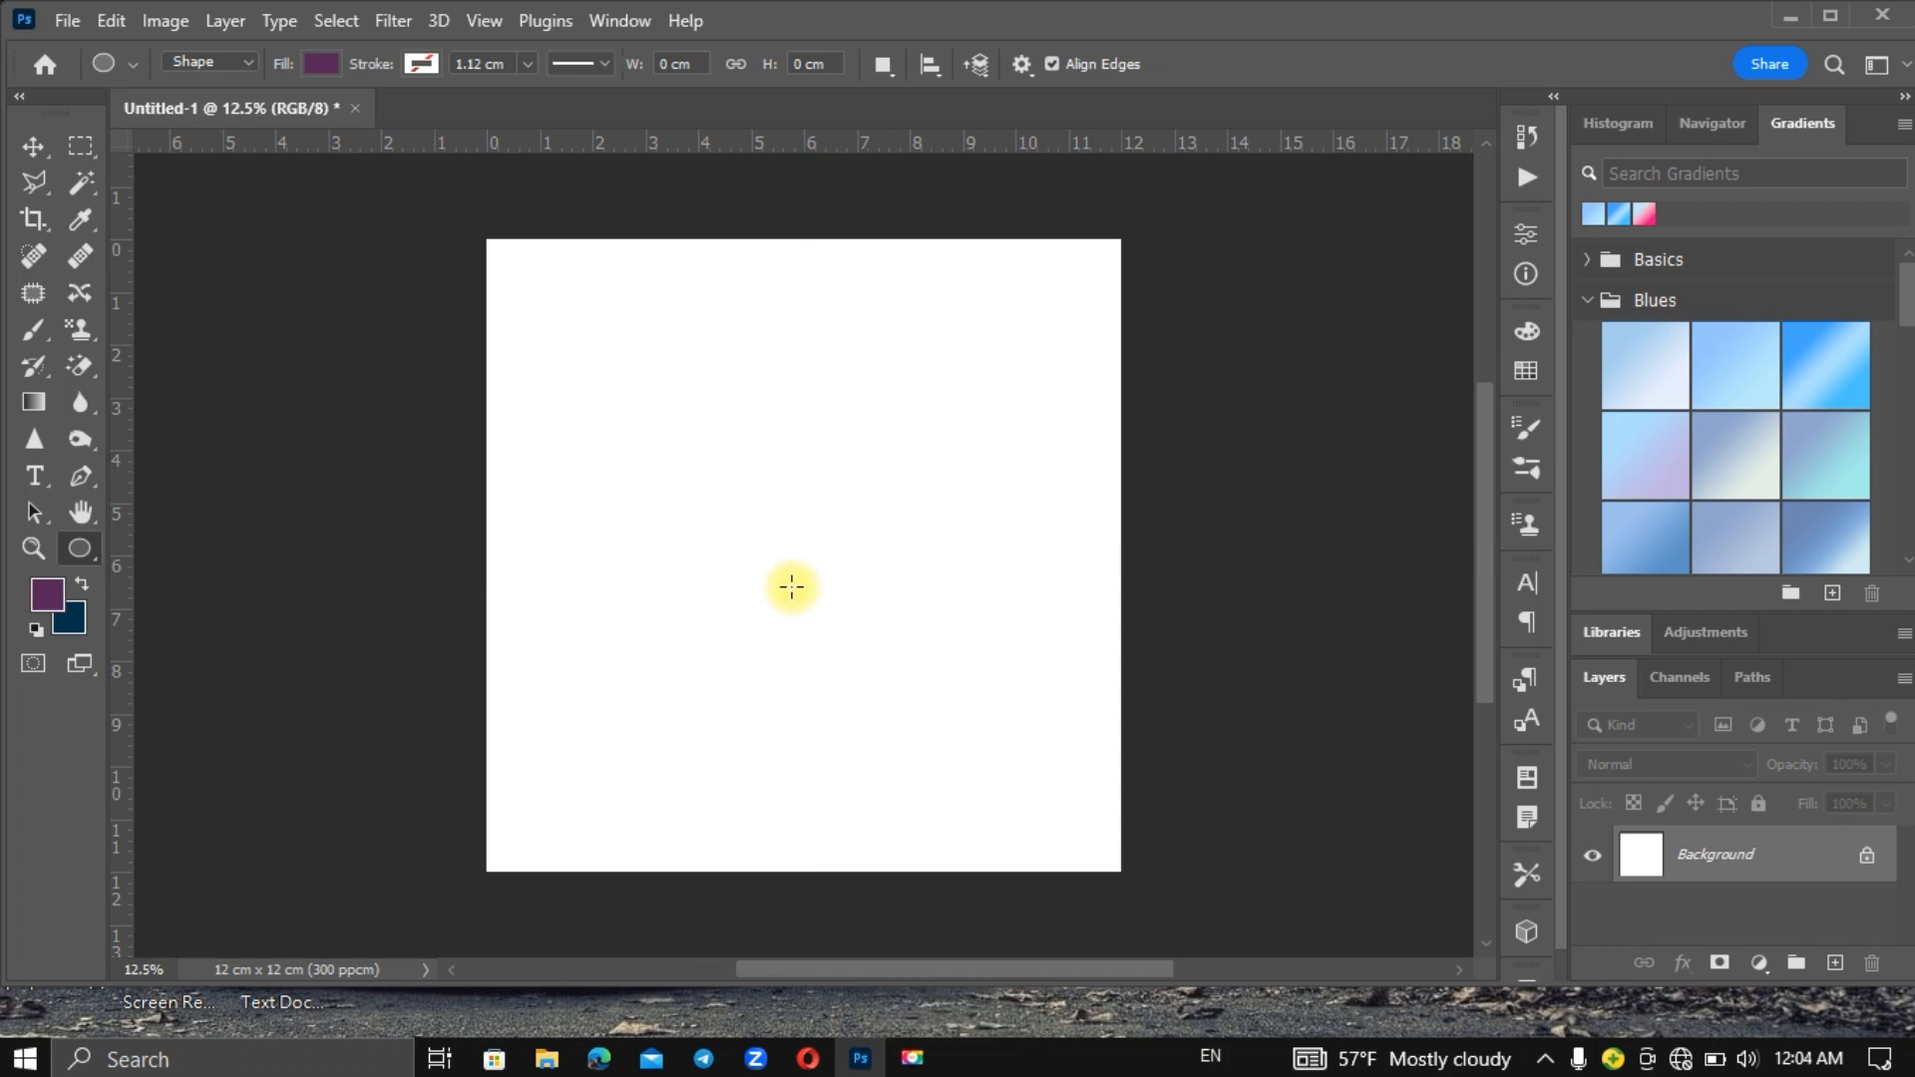
key(ctrl+z)
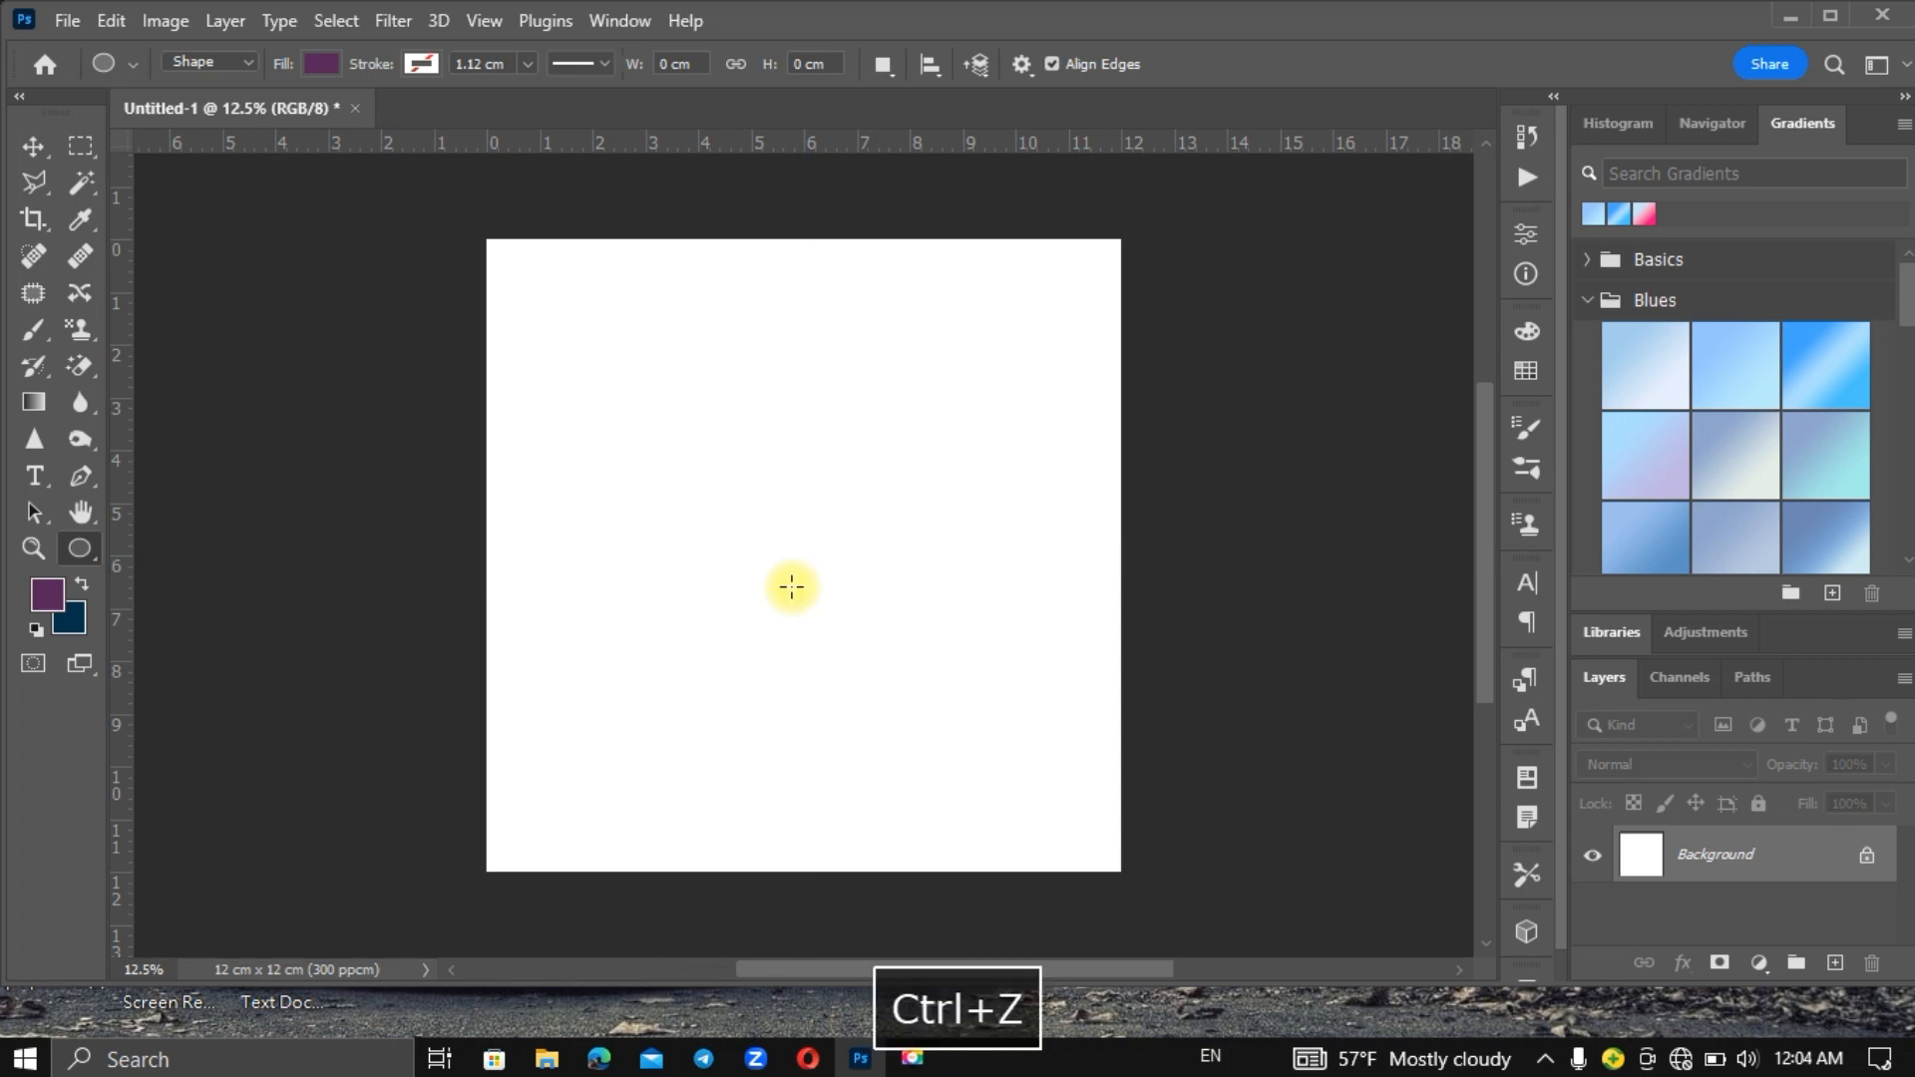
key(ctrl+z)
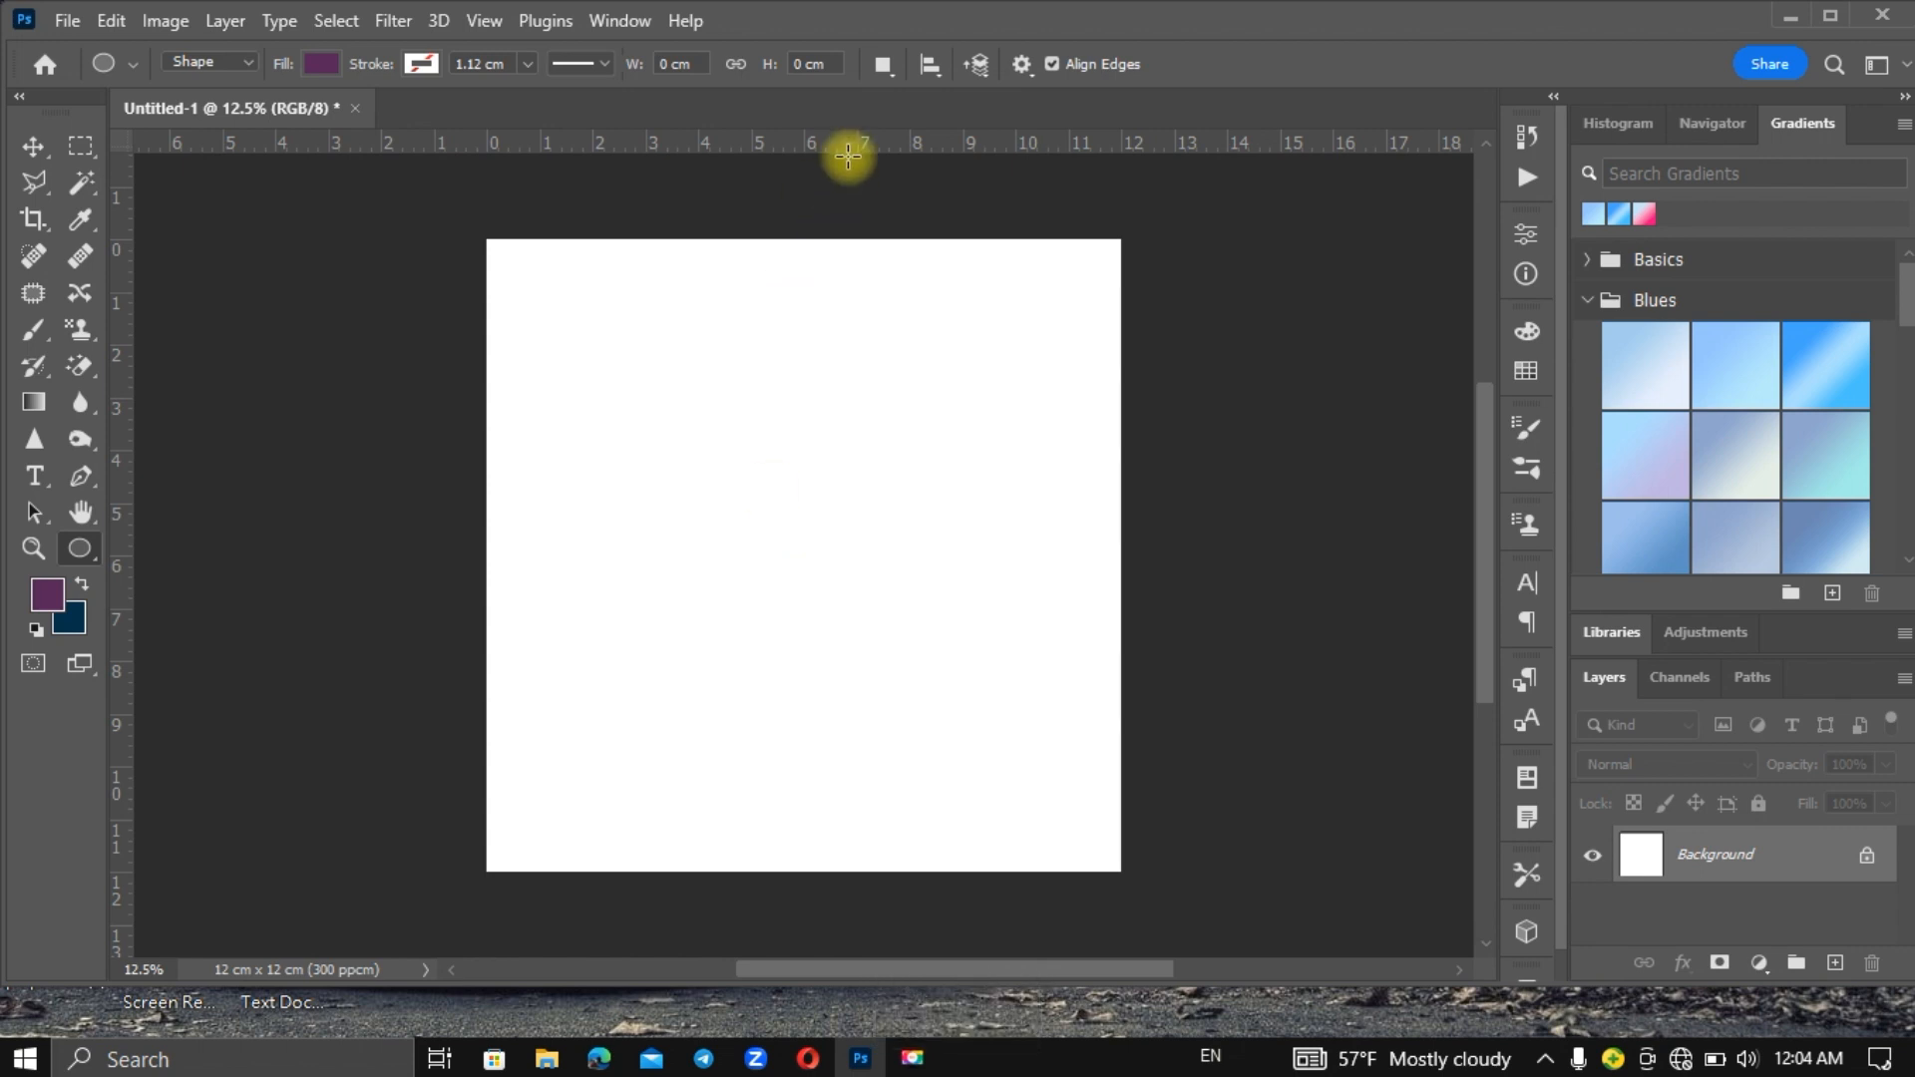
Step: Place a horizontal and a vertical guide so they cross at the center of the canvas
drag(828, 123, 783, 554)
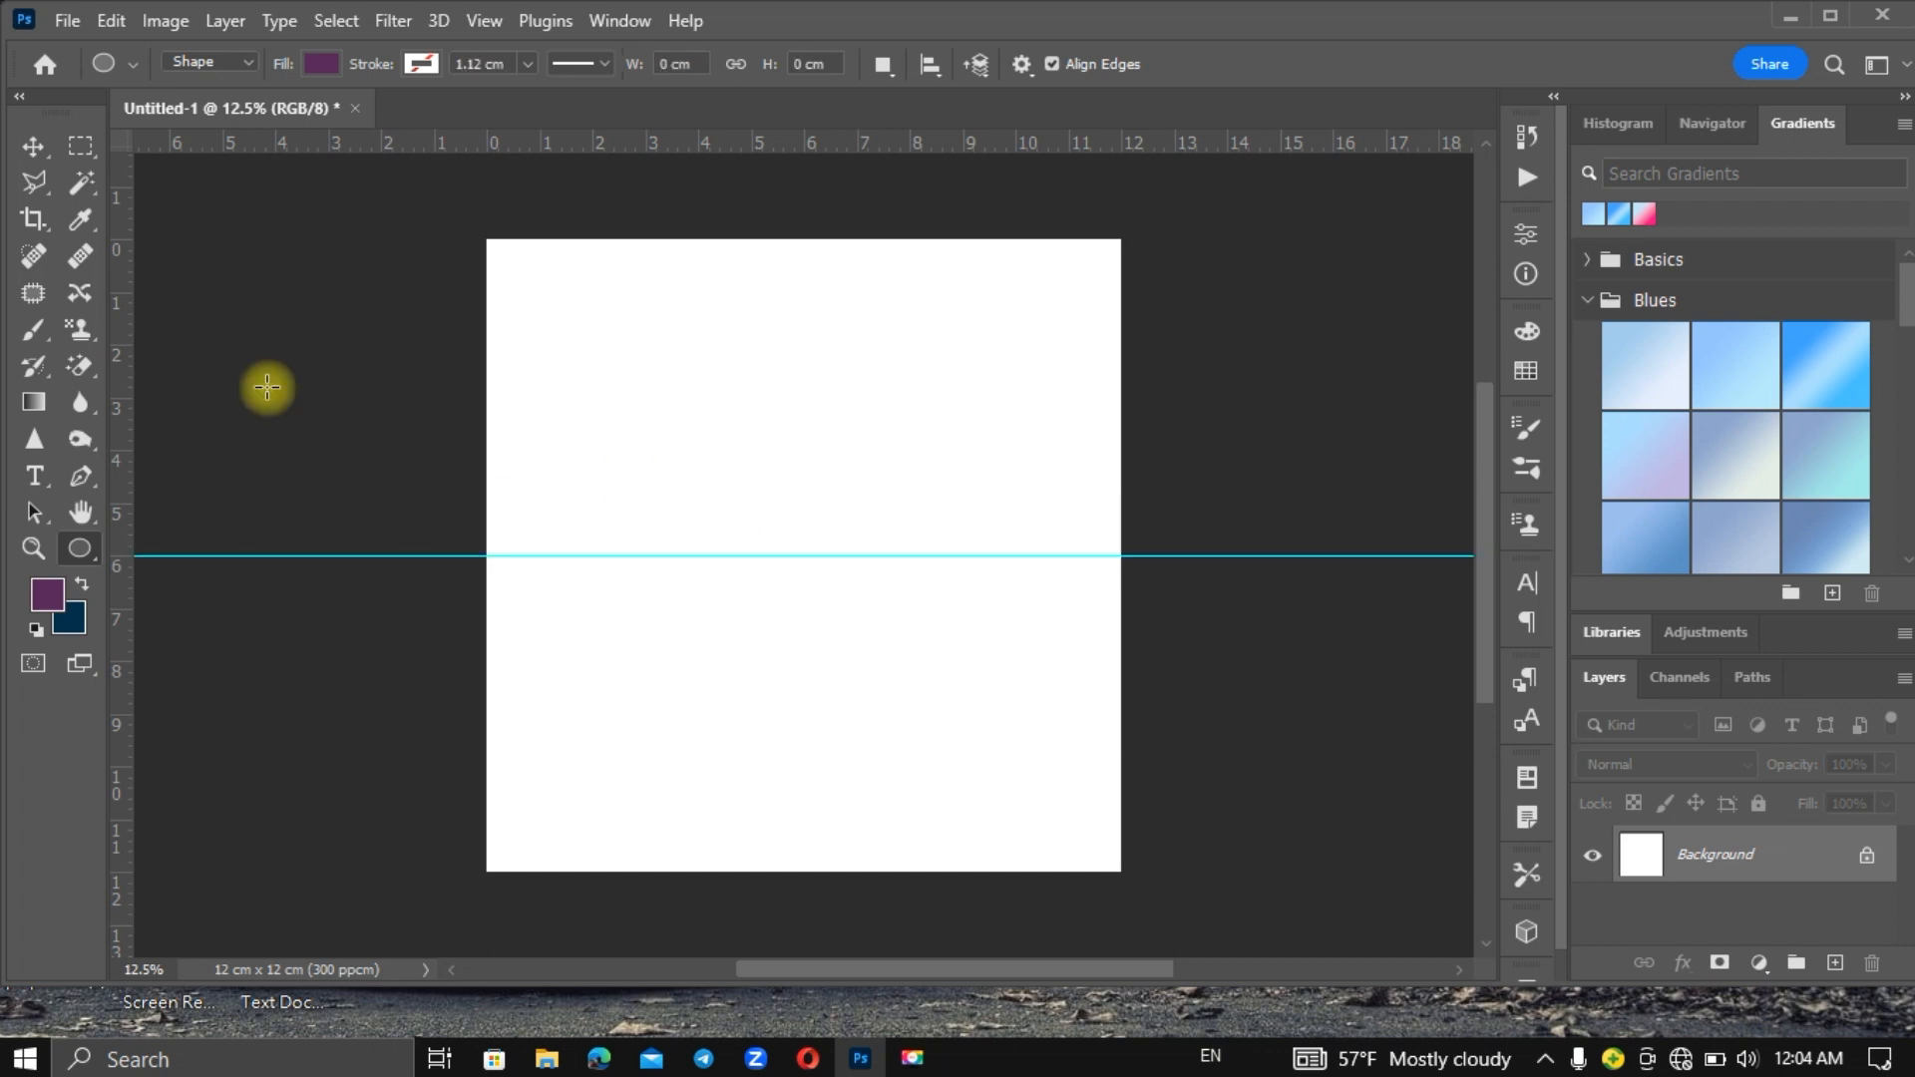
drag(116, 476, 800, 505)
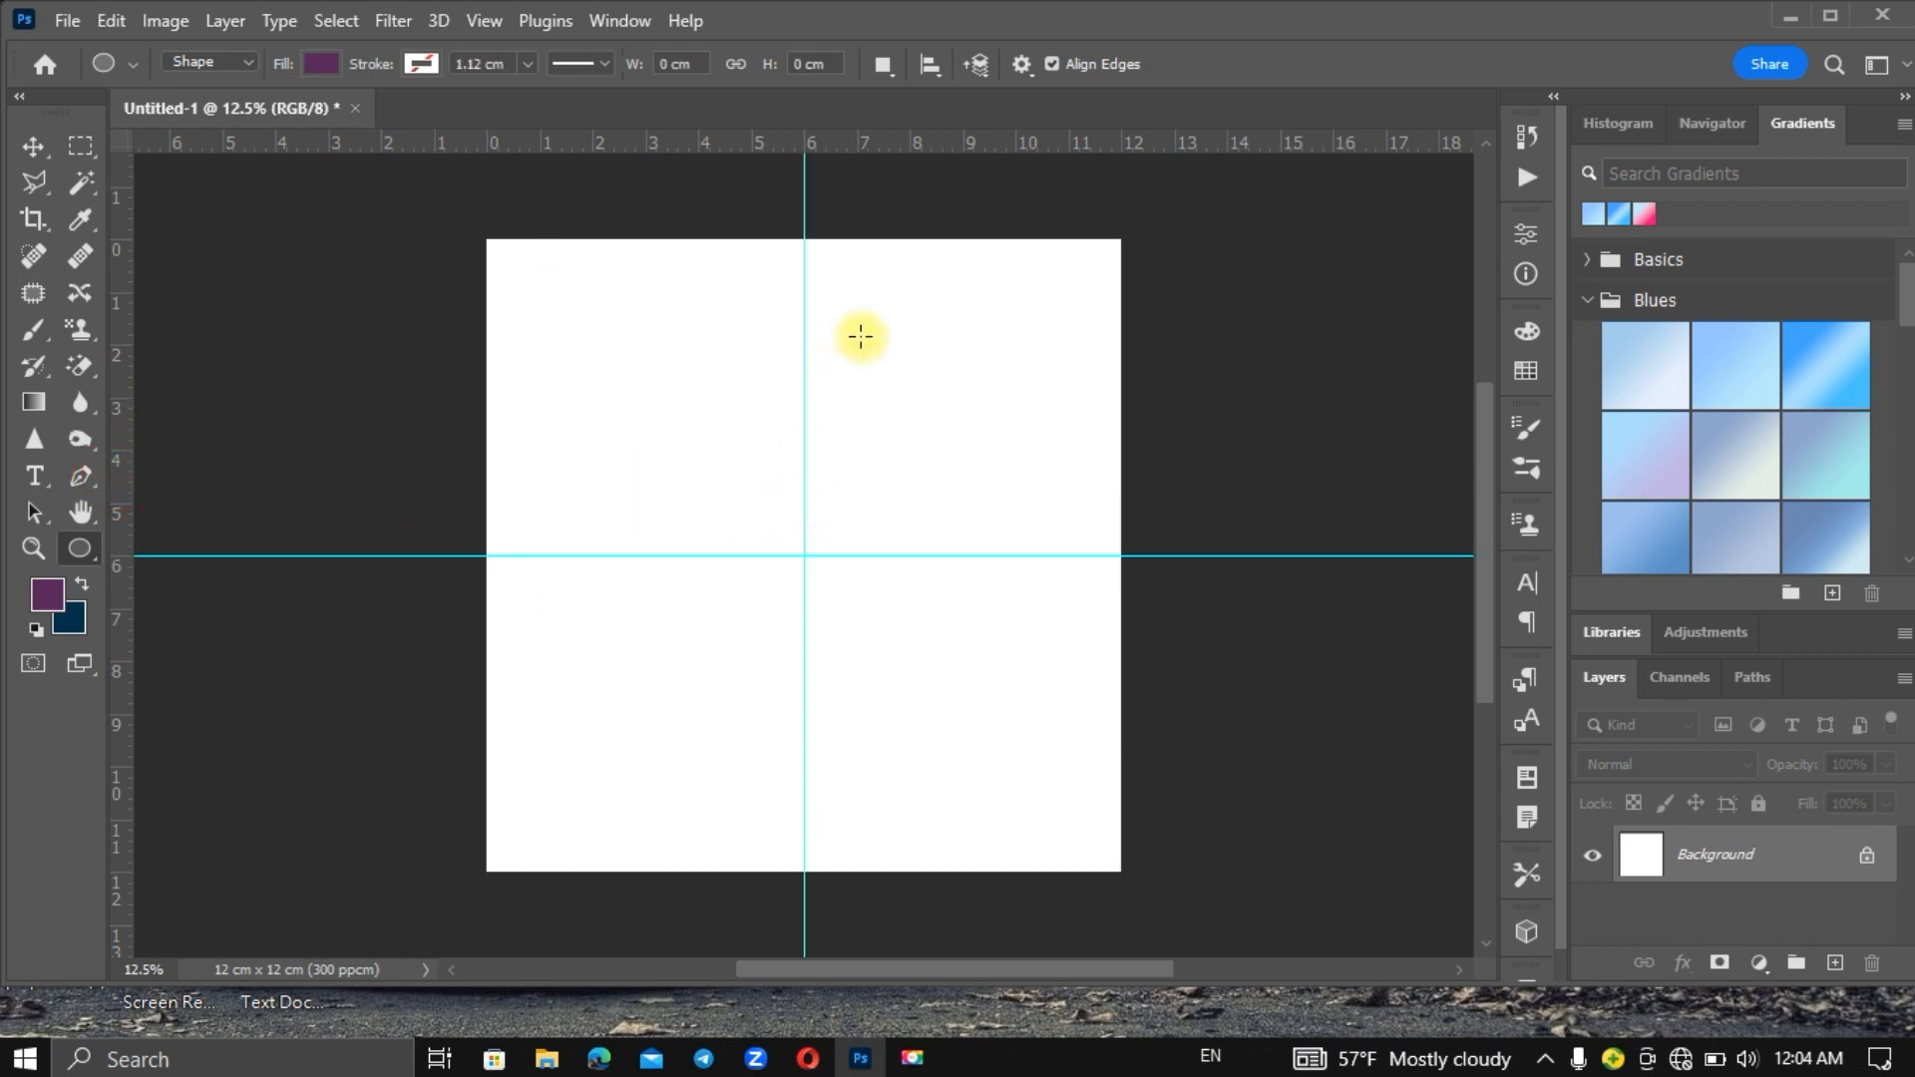
Step: Create a 12 × 12 cm circle from center at the intersection of the guides
click(805, 556)
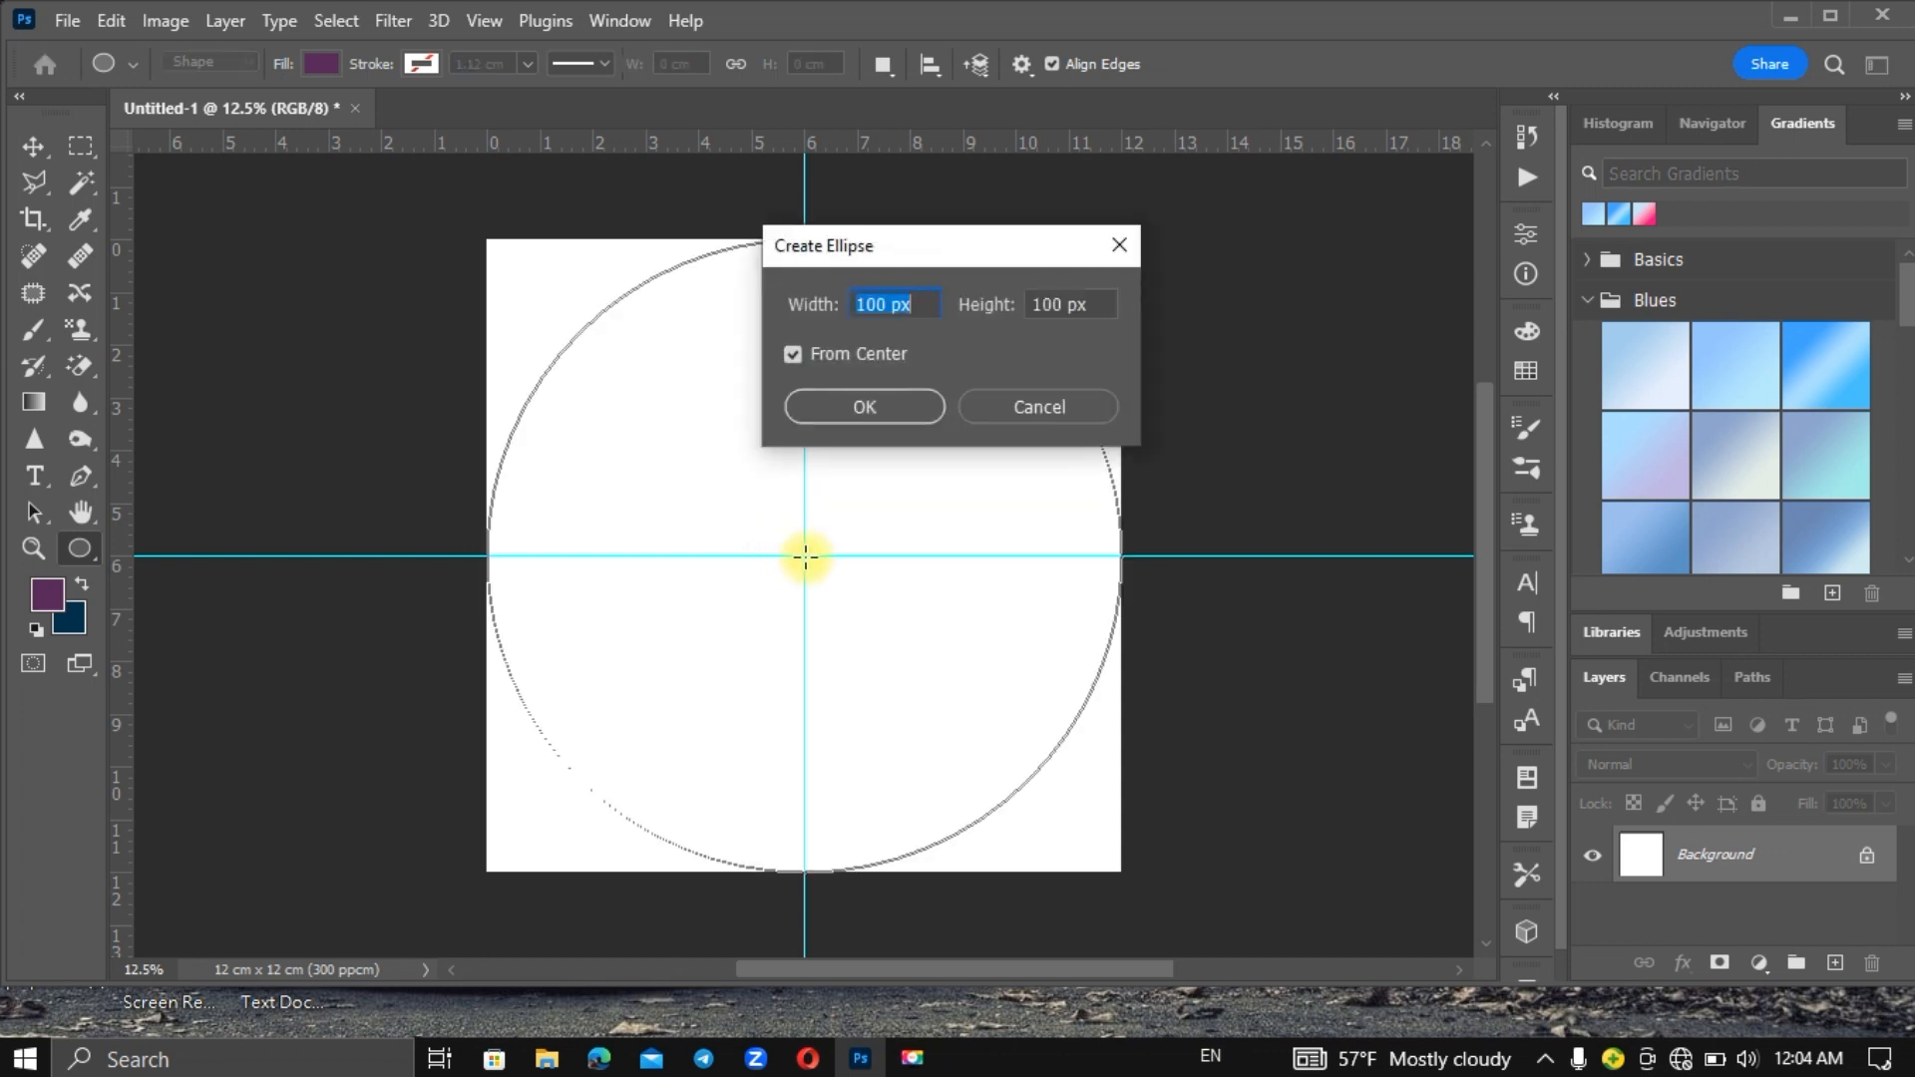
text(12cm)
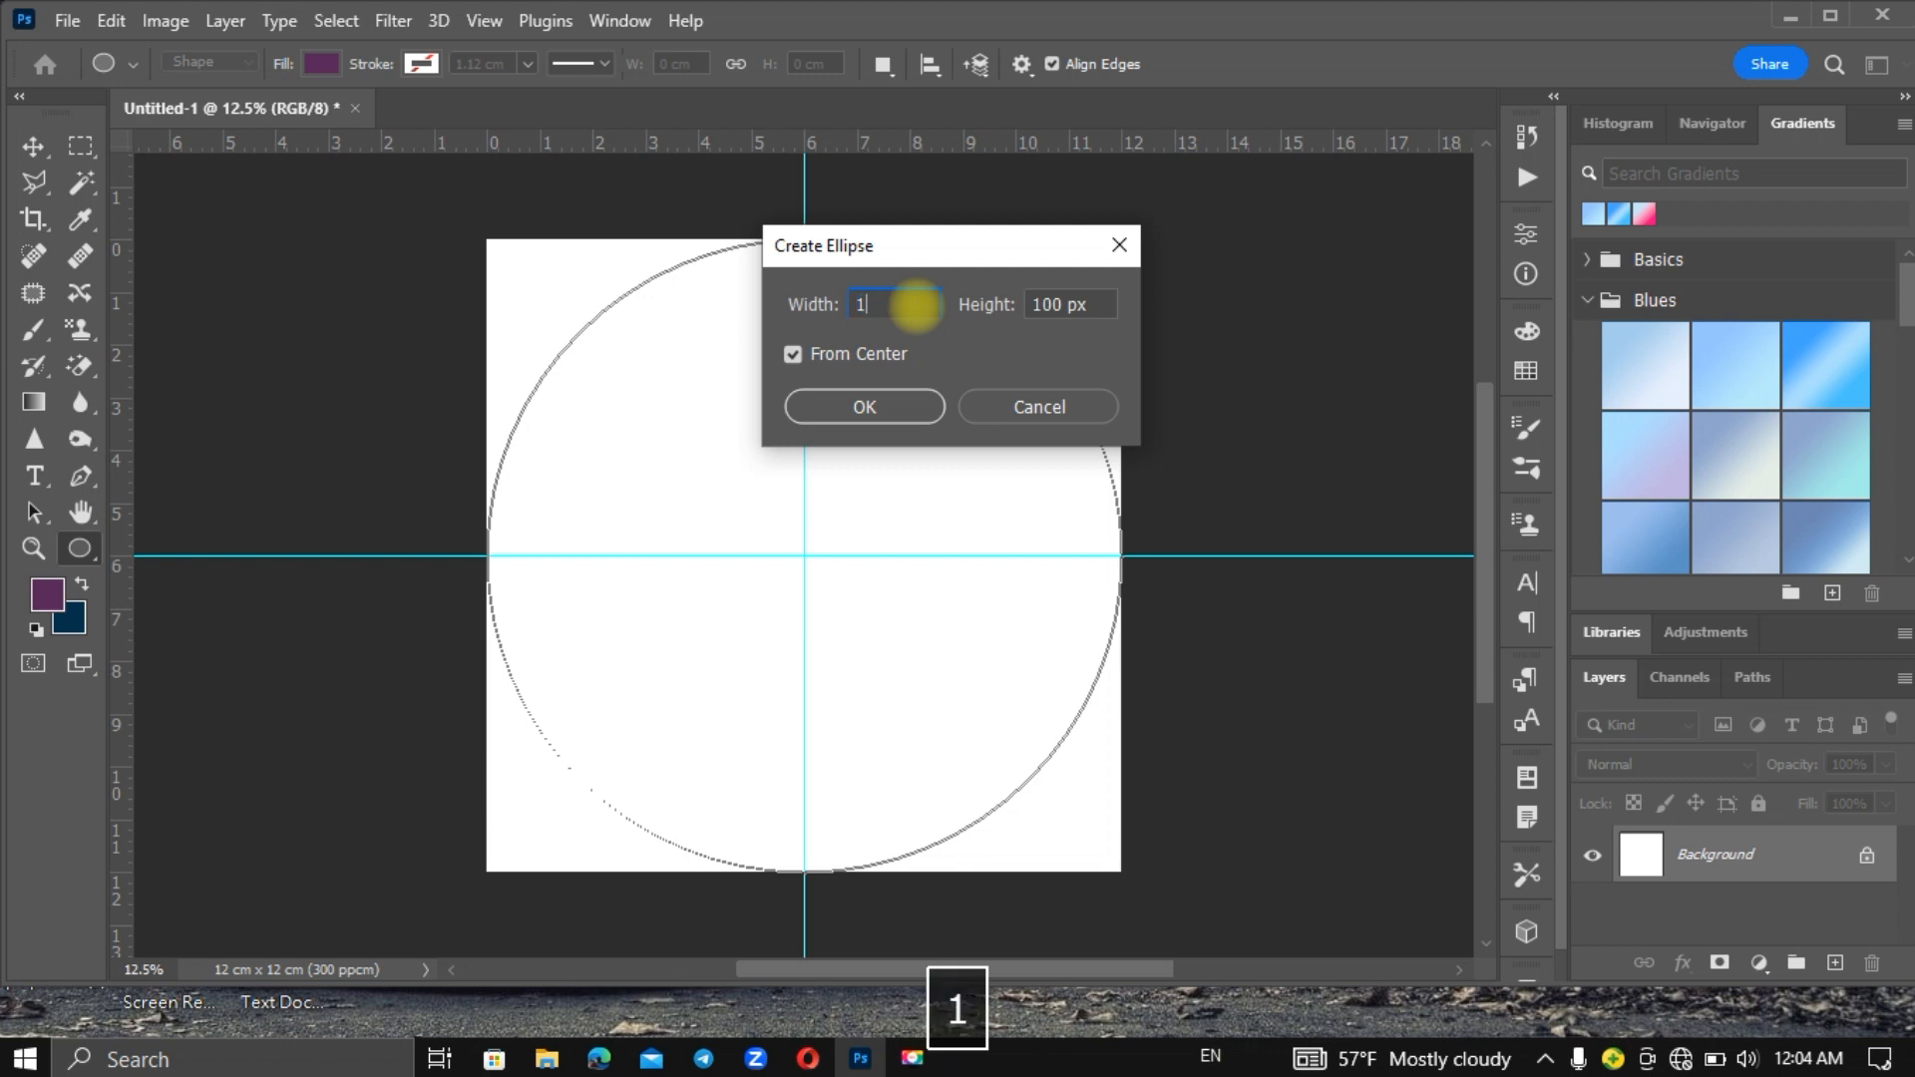
click(1095, 309)
key(BackSpace)
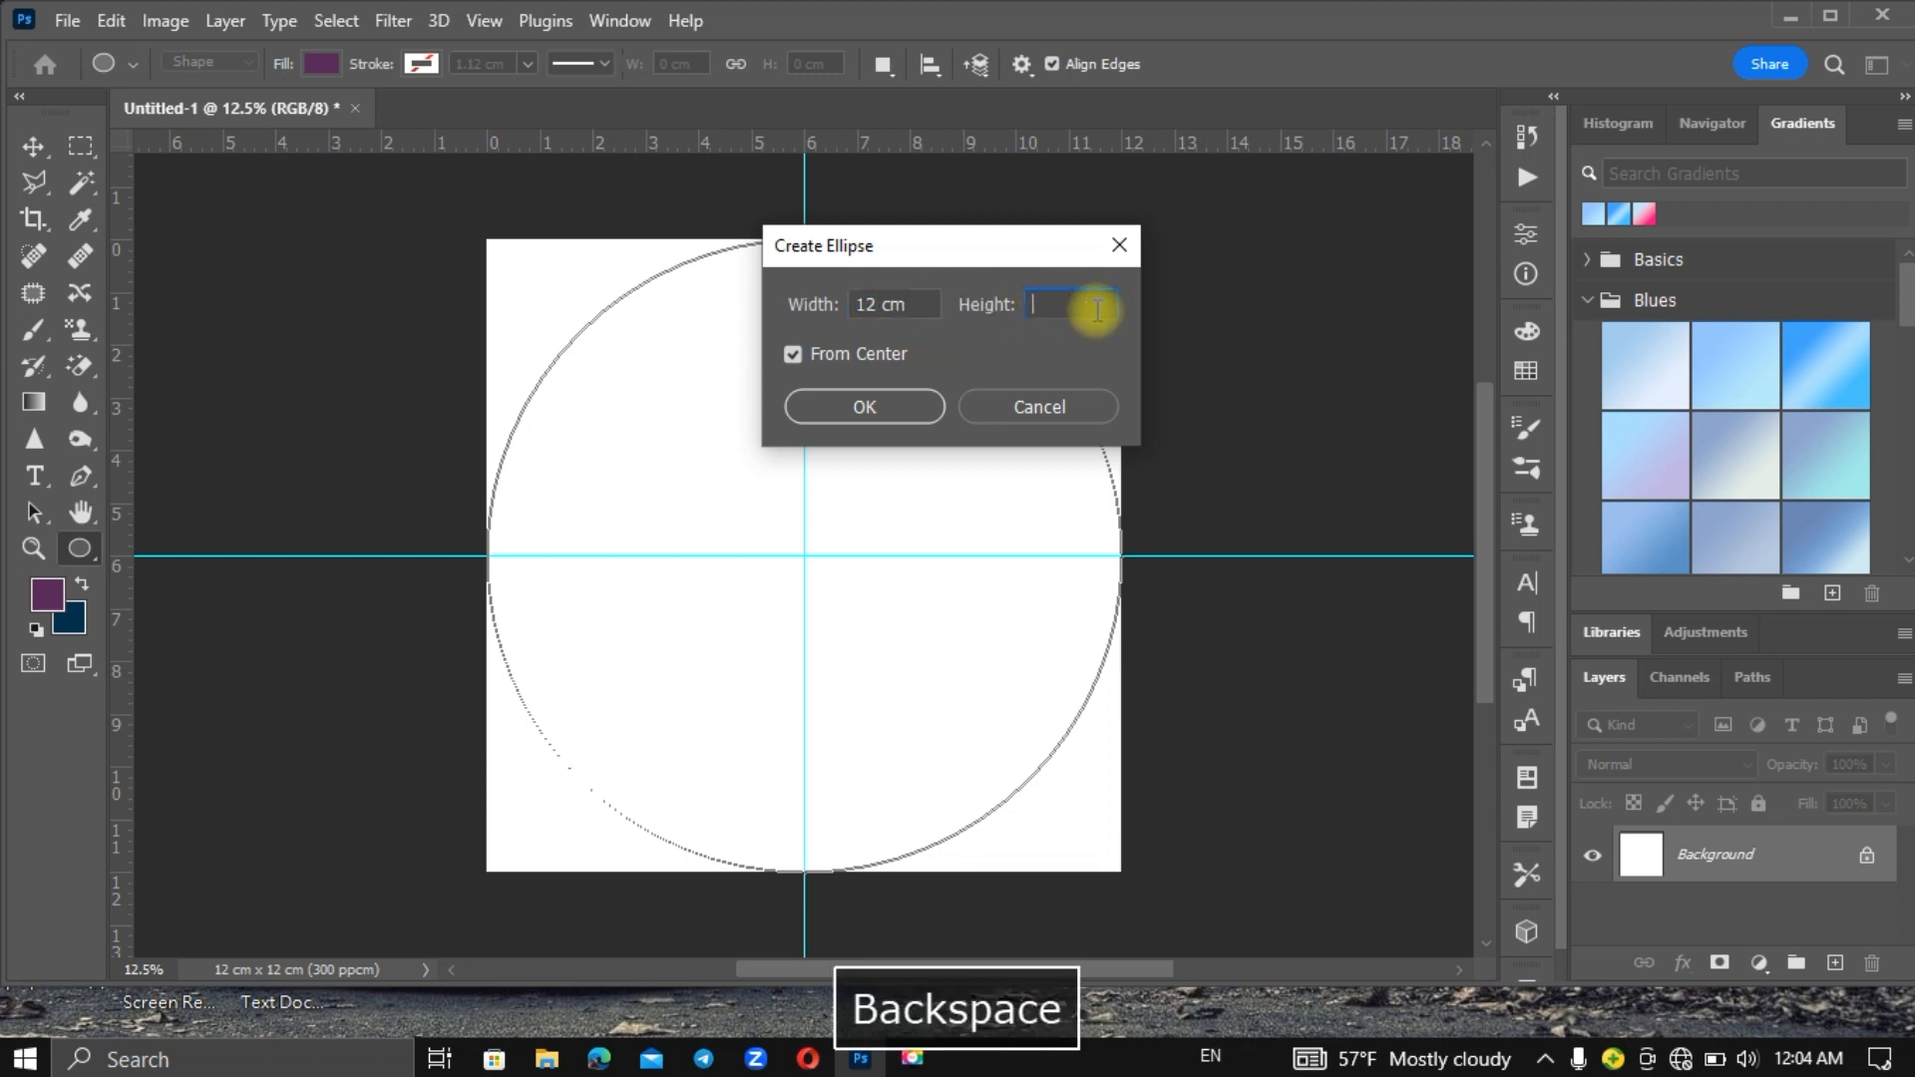
text(12cm)
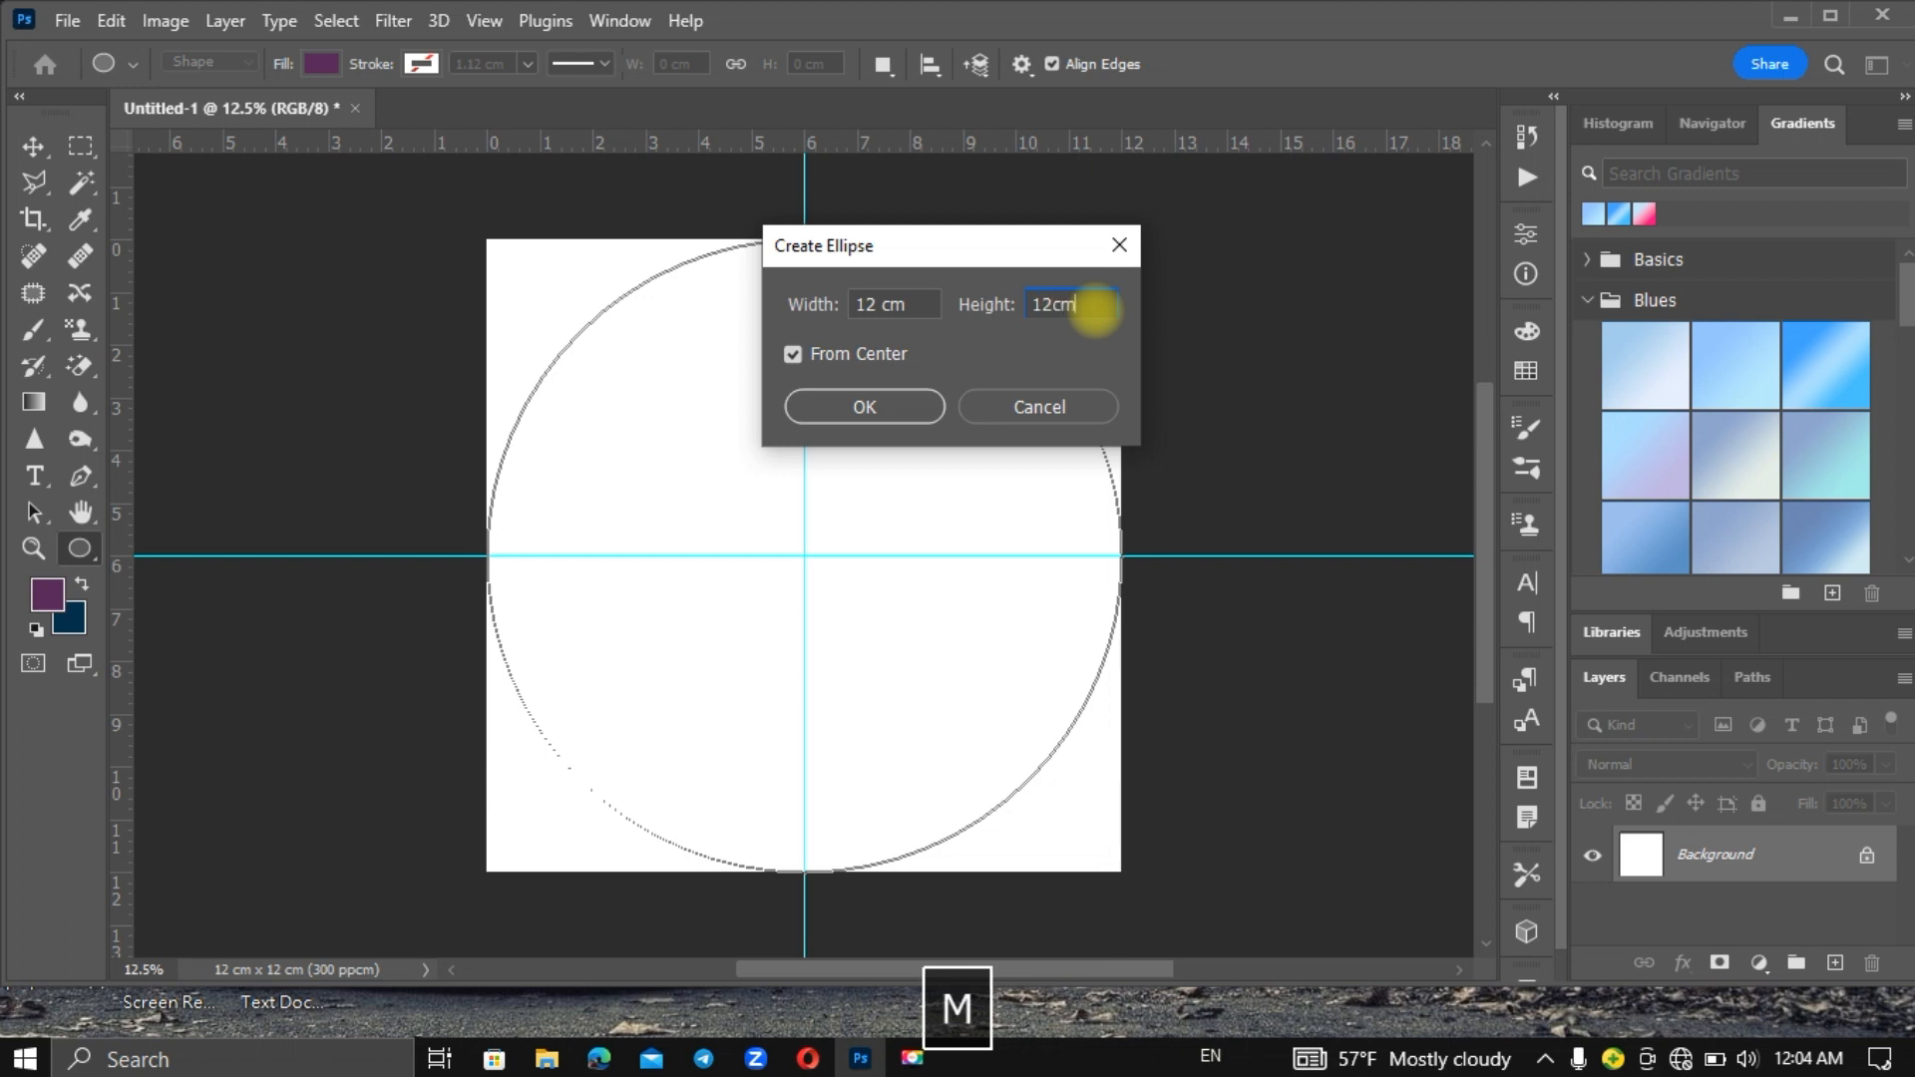
click(864, 399)
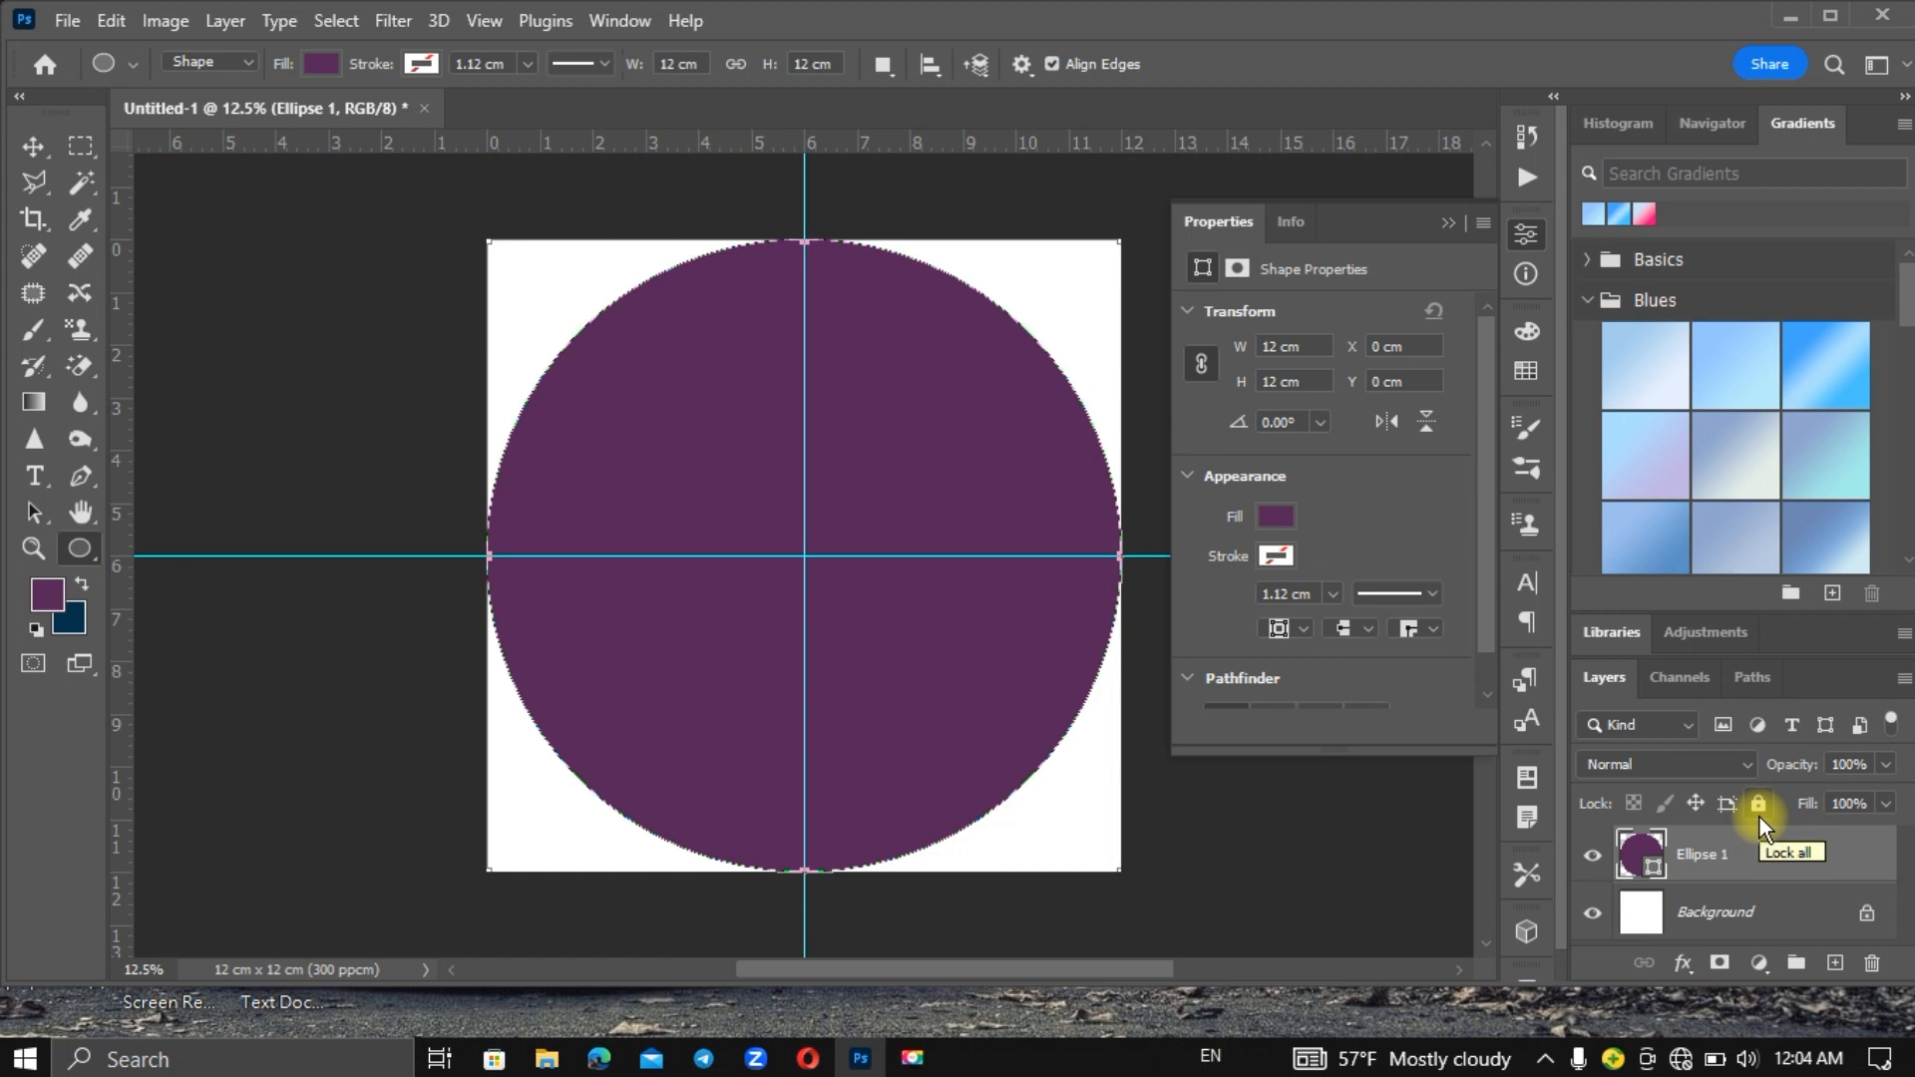
Step: On a new layer, create a 3 × 3 cm circle centered on the guide intersection and fill it with orange
click(1834, 963)
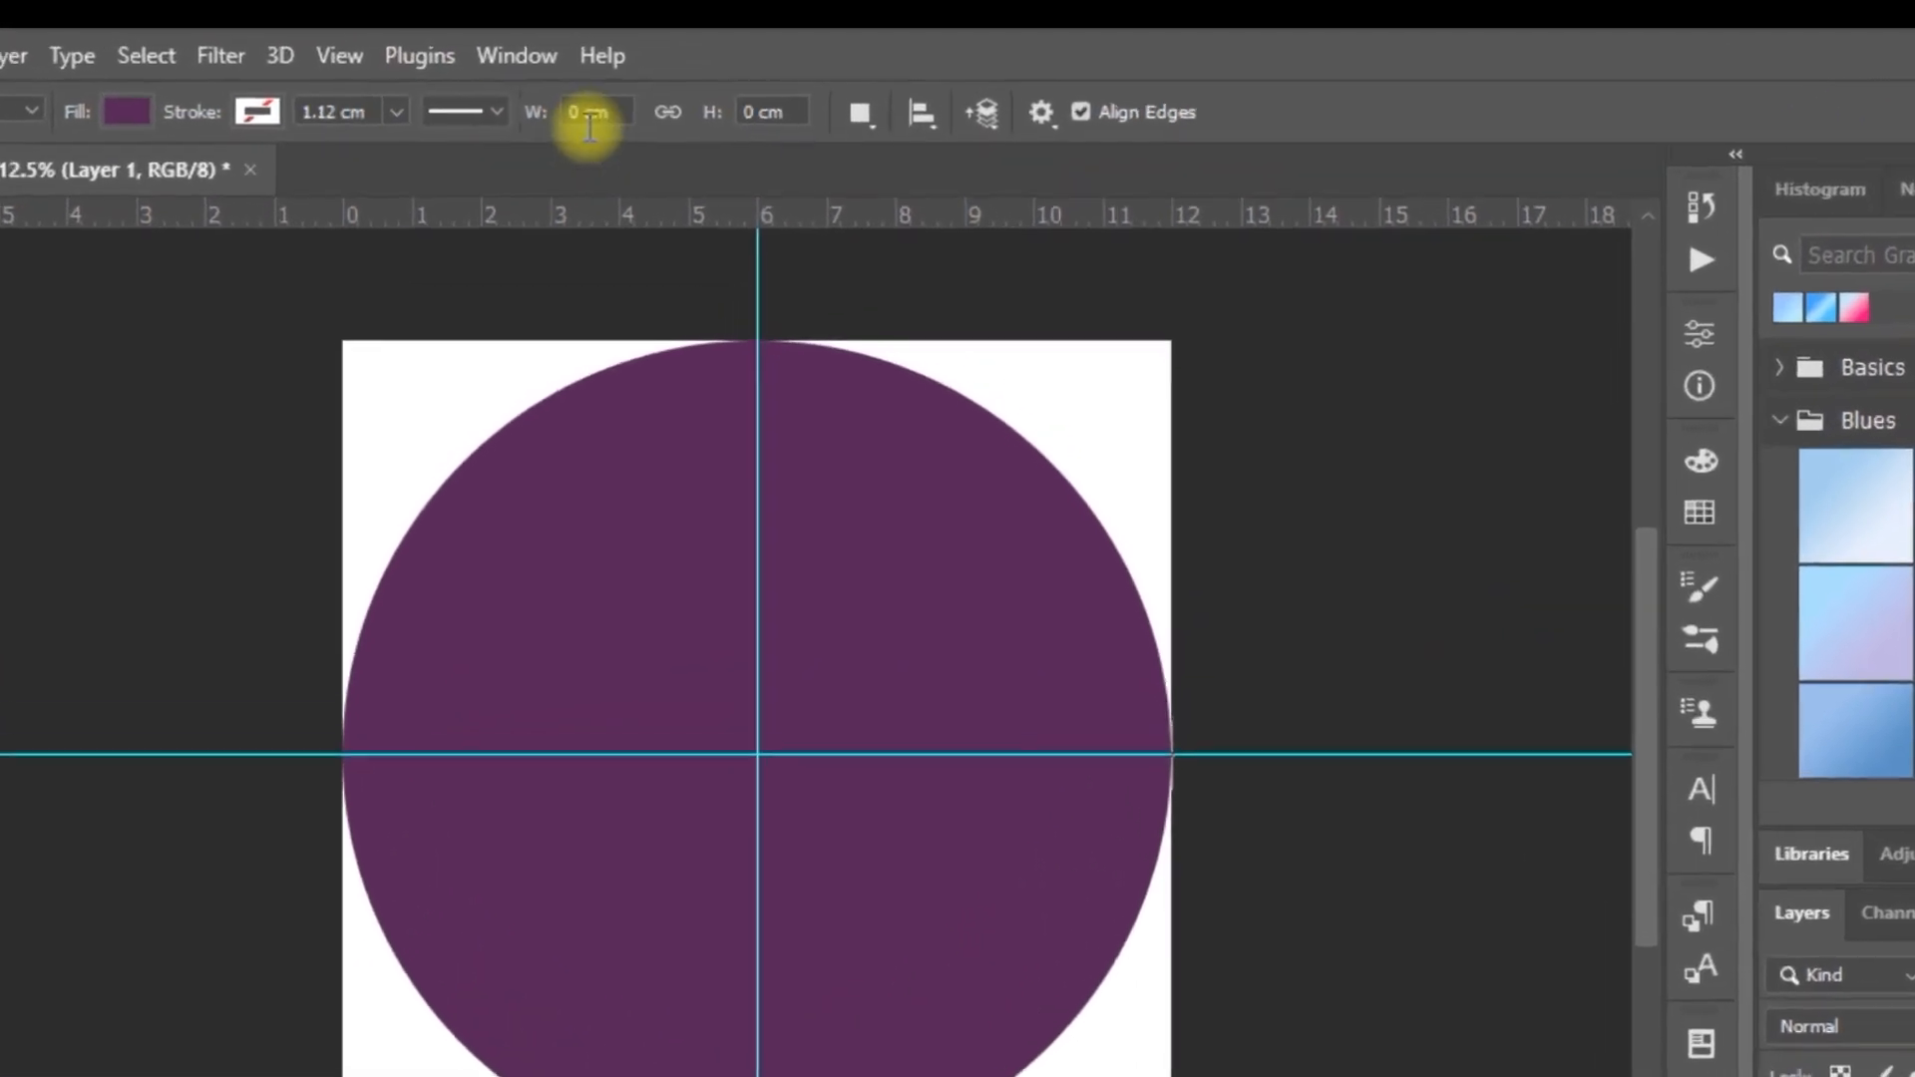
click(587, 115)
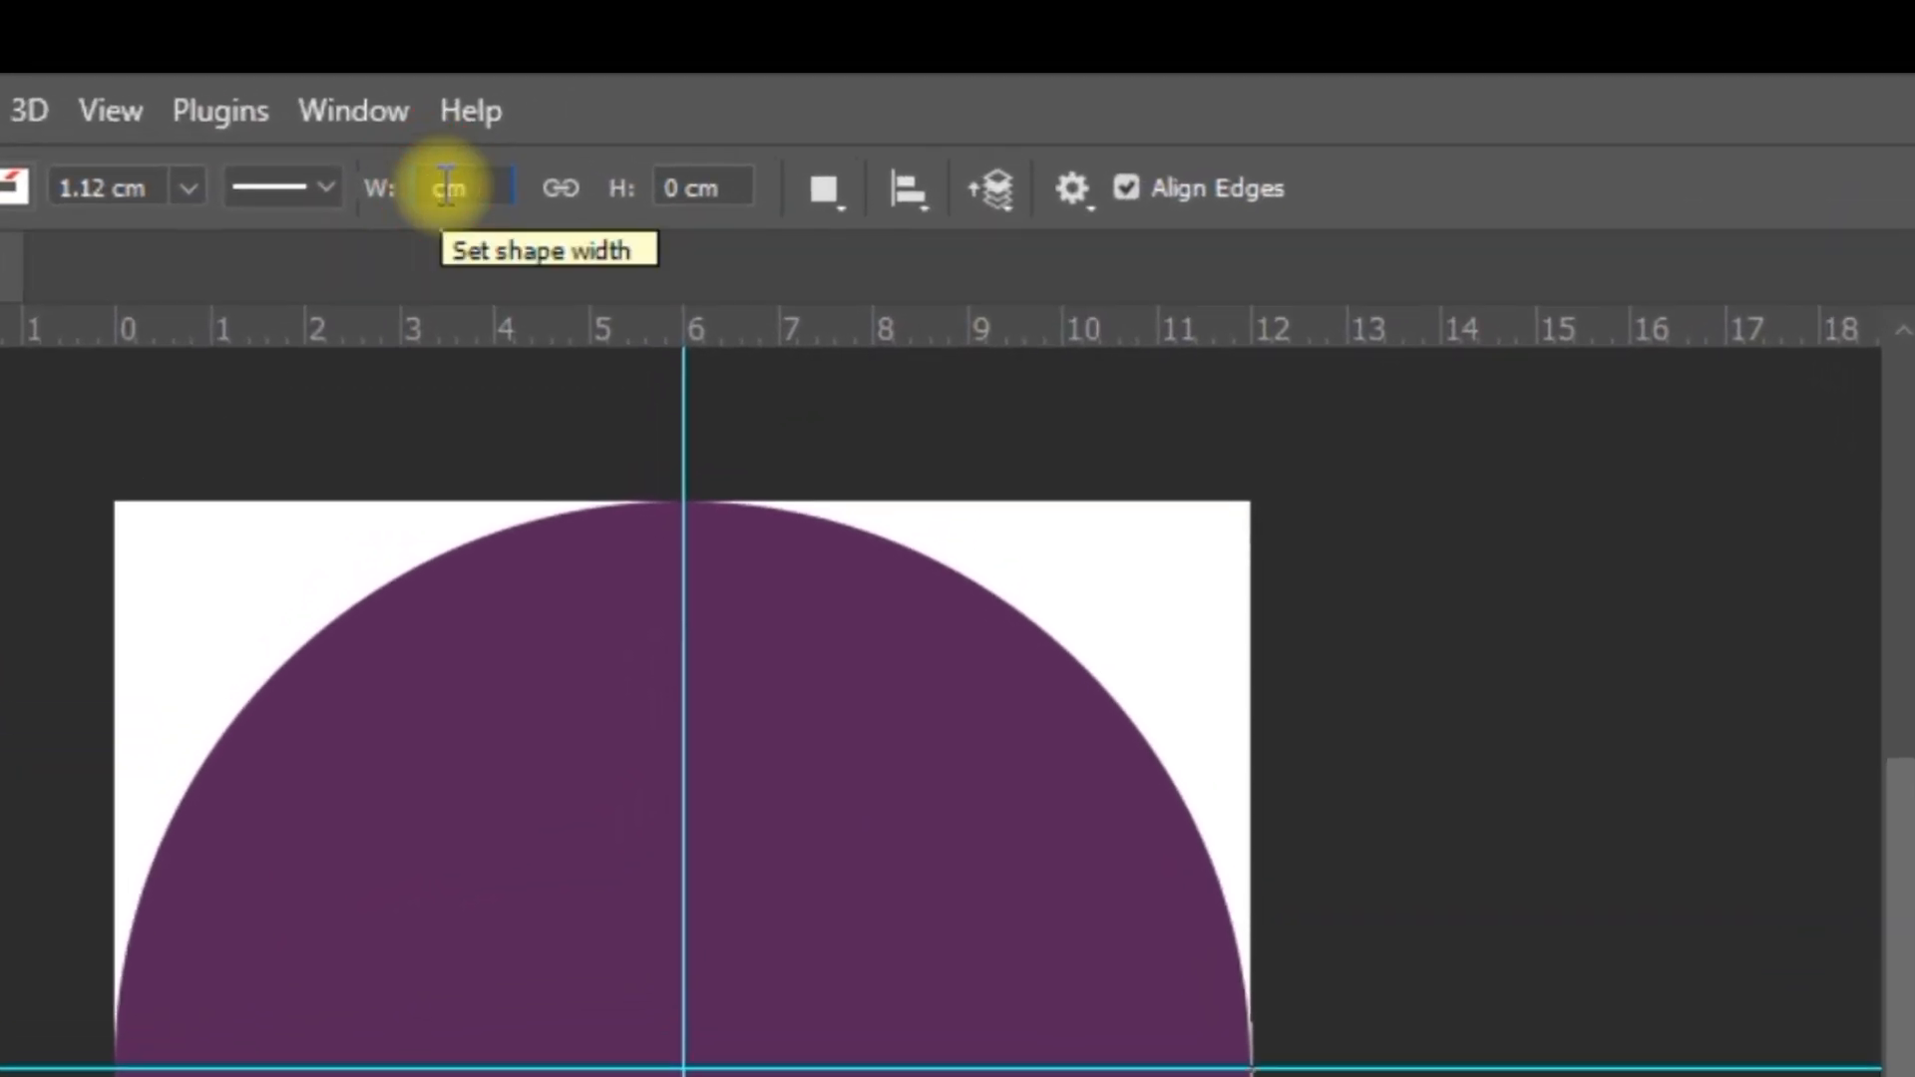
text(3)
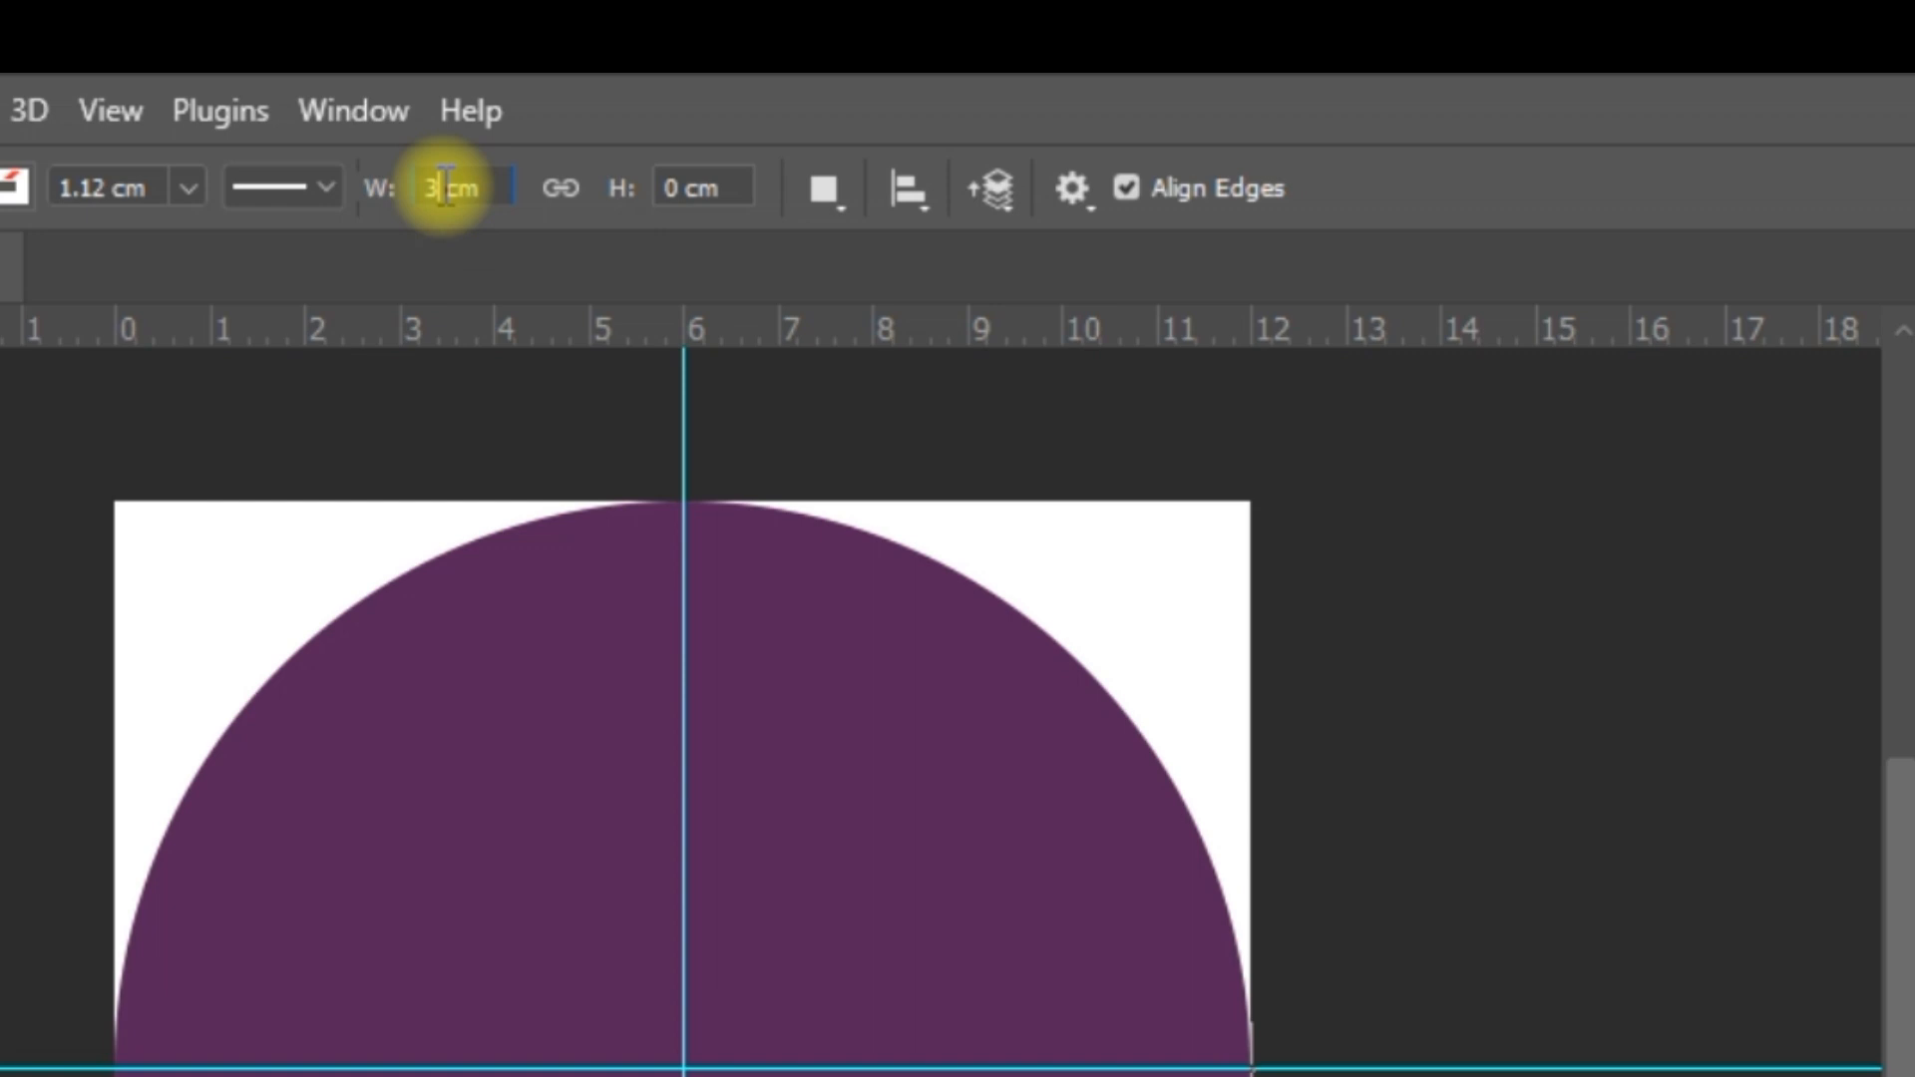
click(683, 187)
text(3)
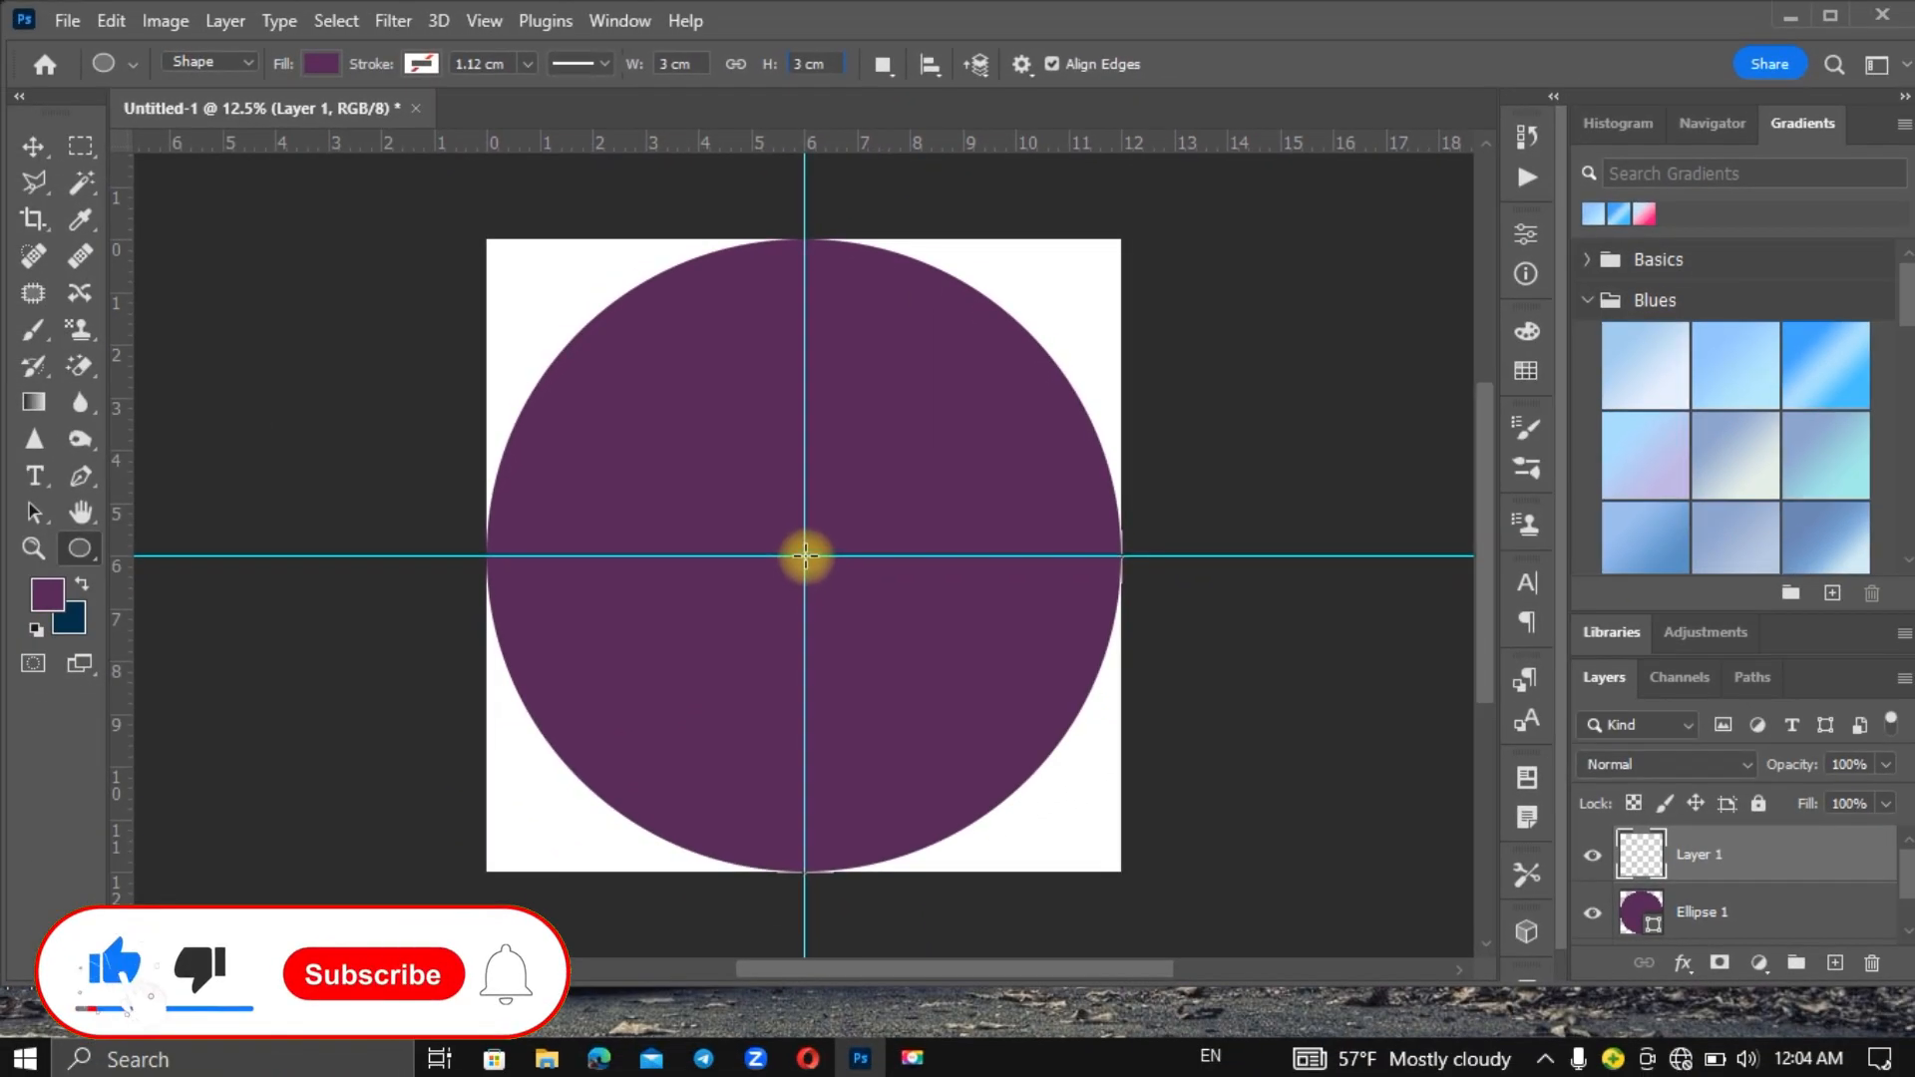
click(751, 779)
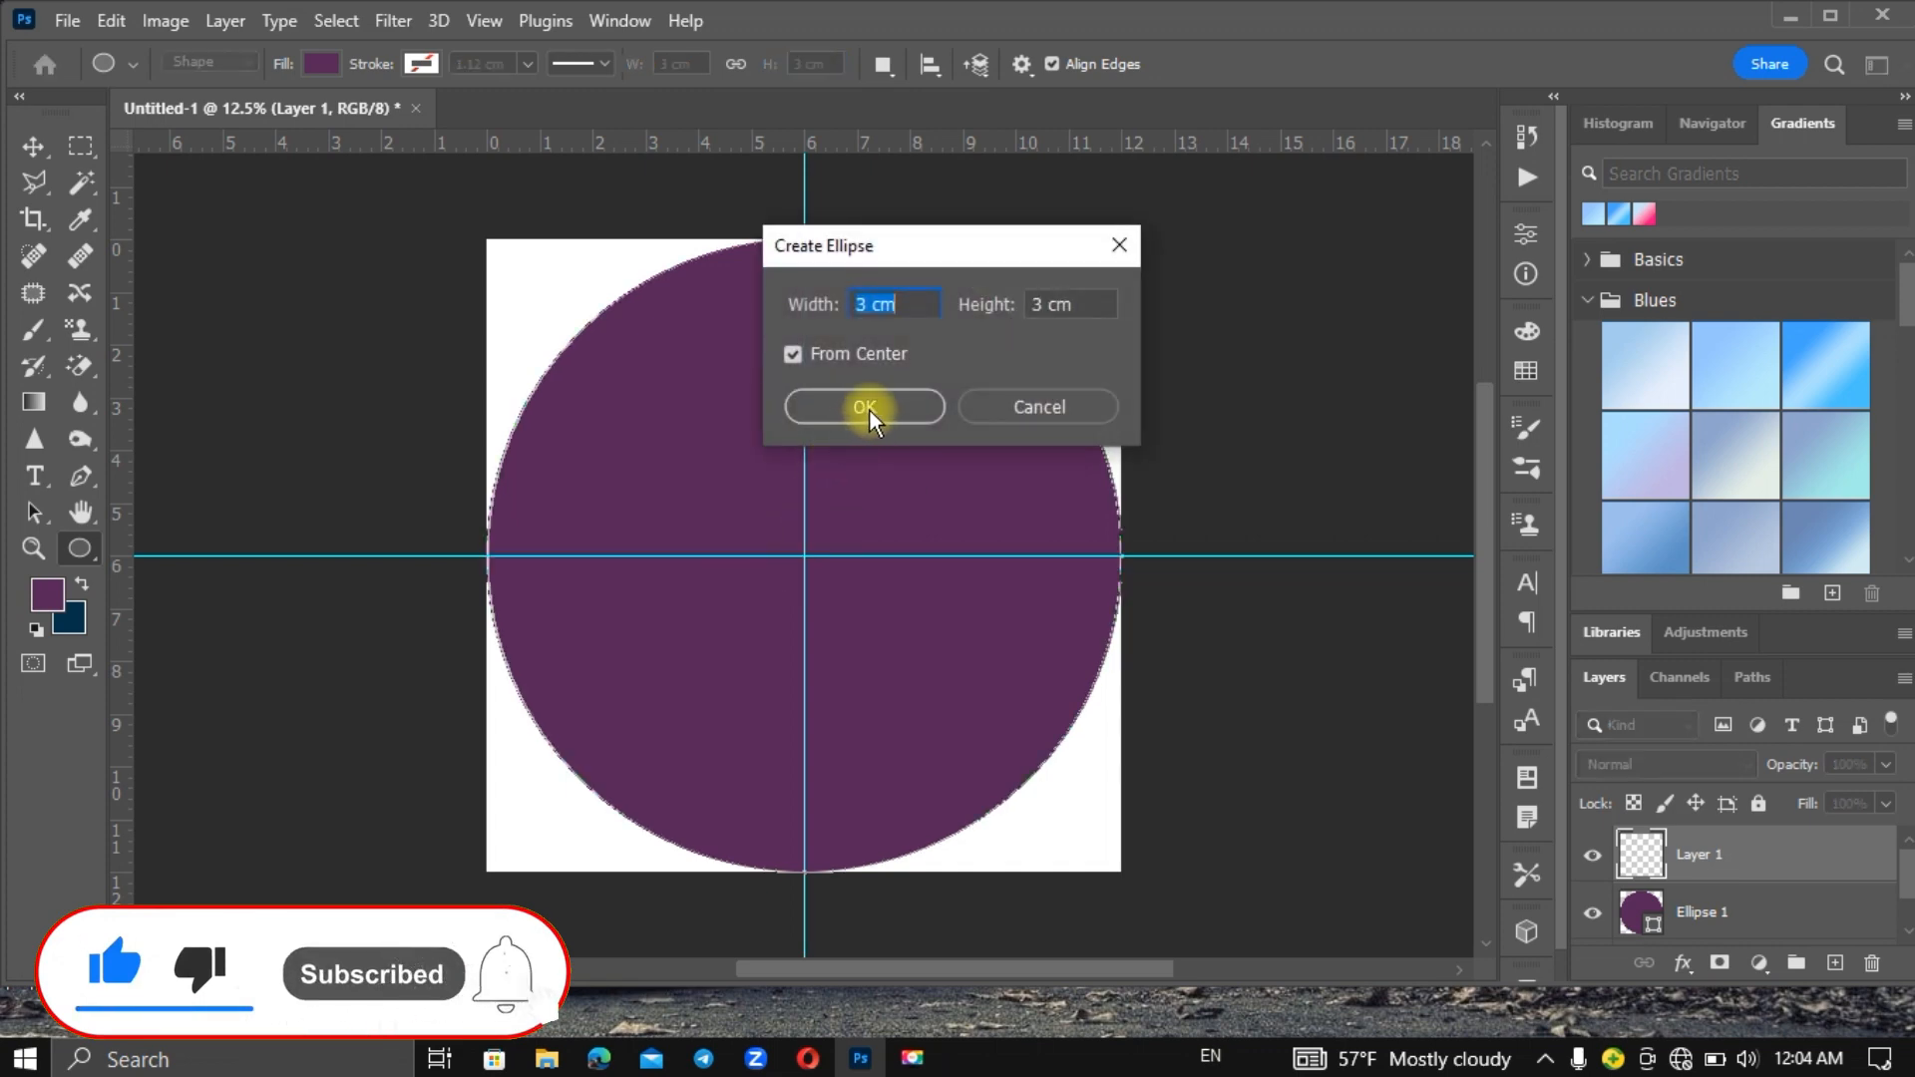
click(866, 407)
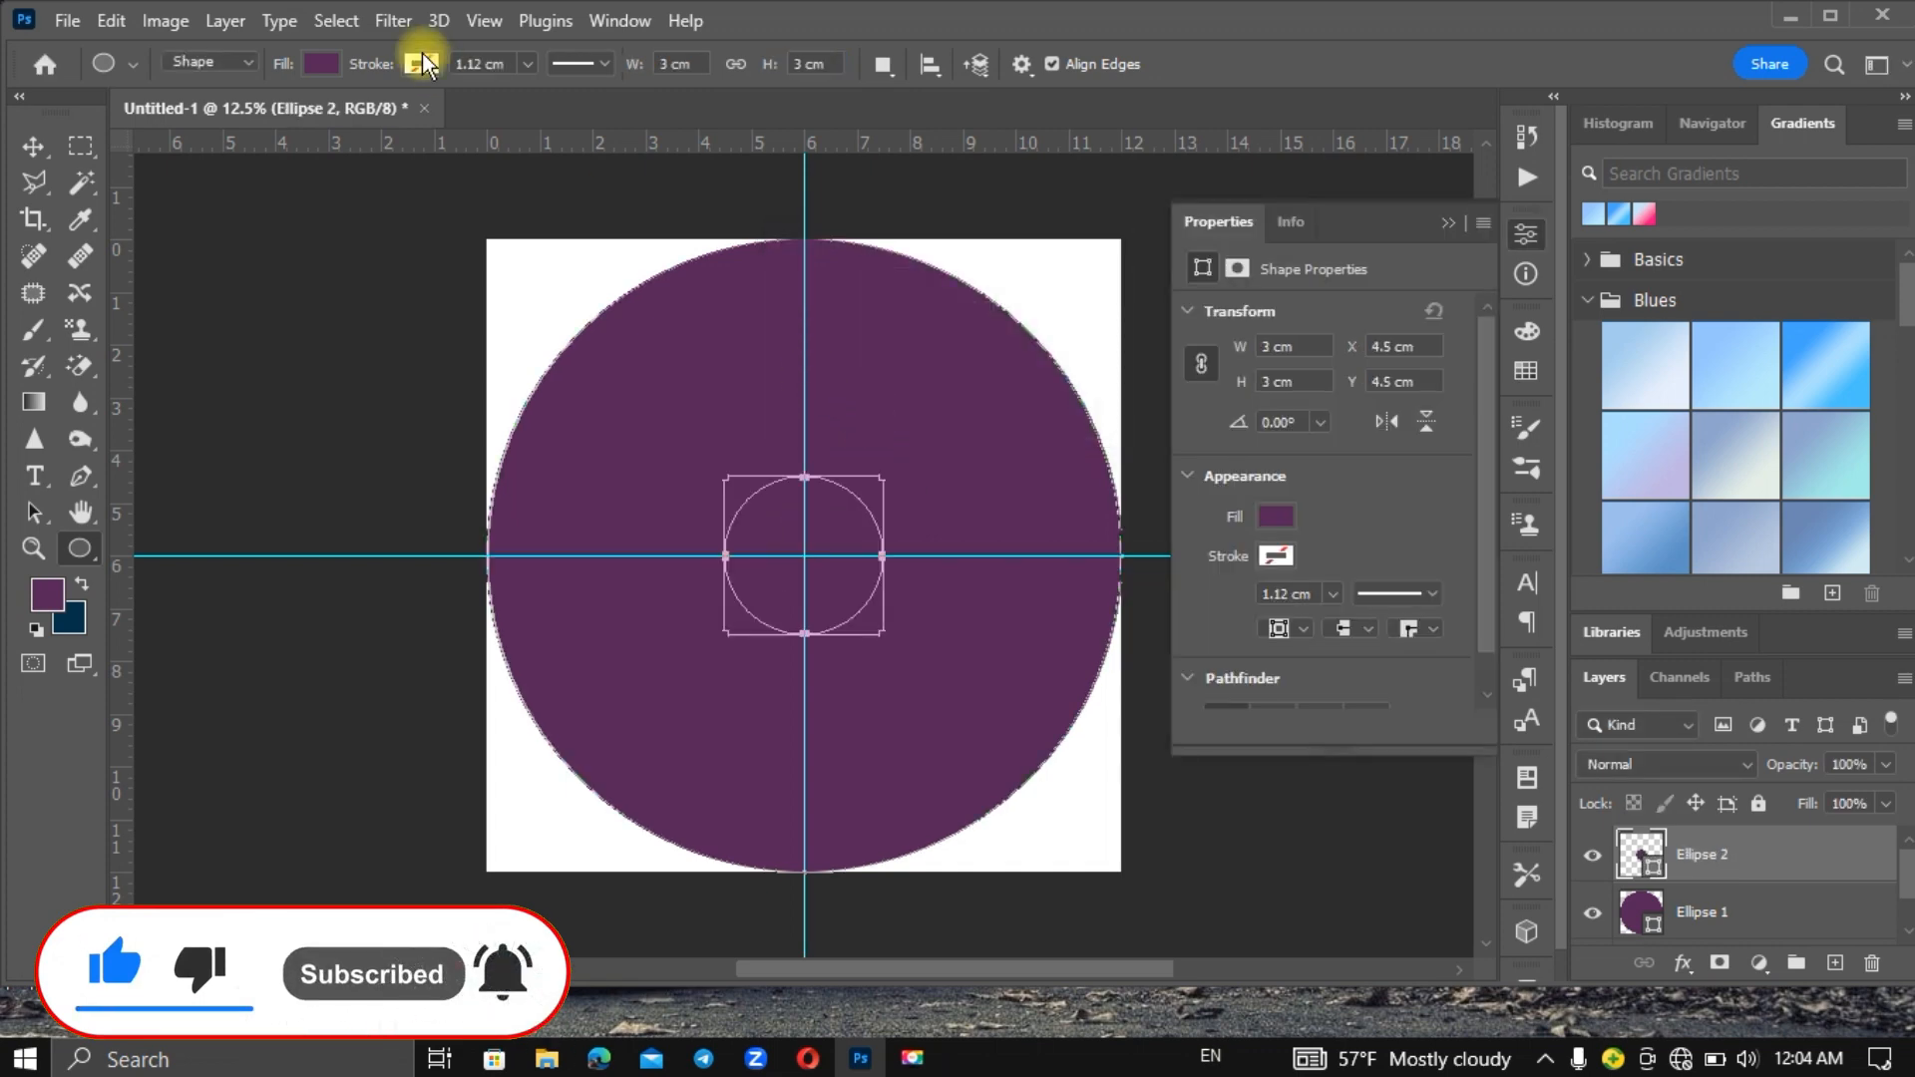
click(323, 69)
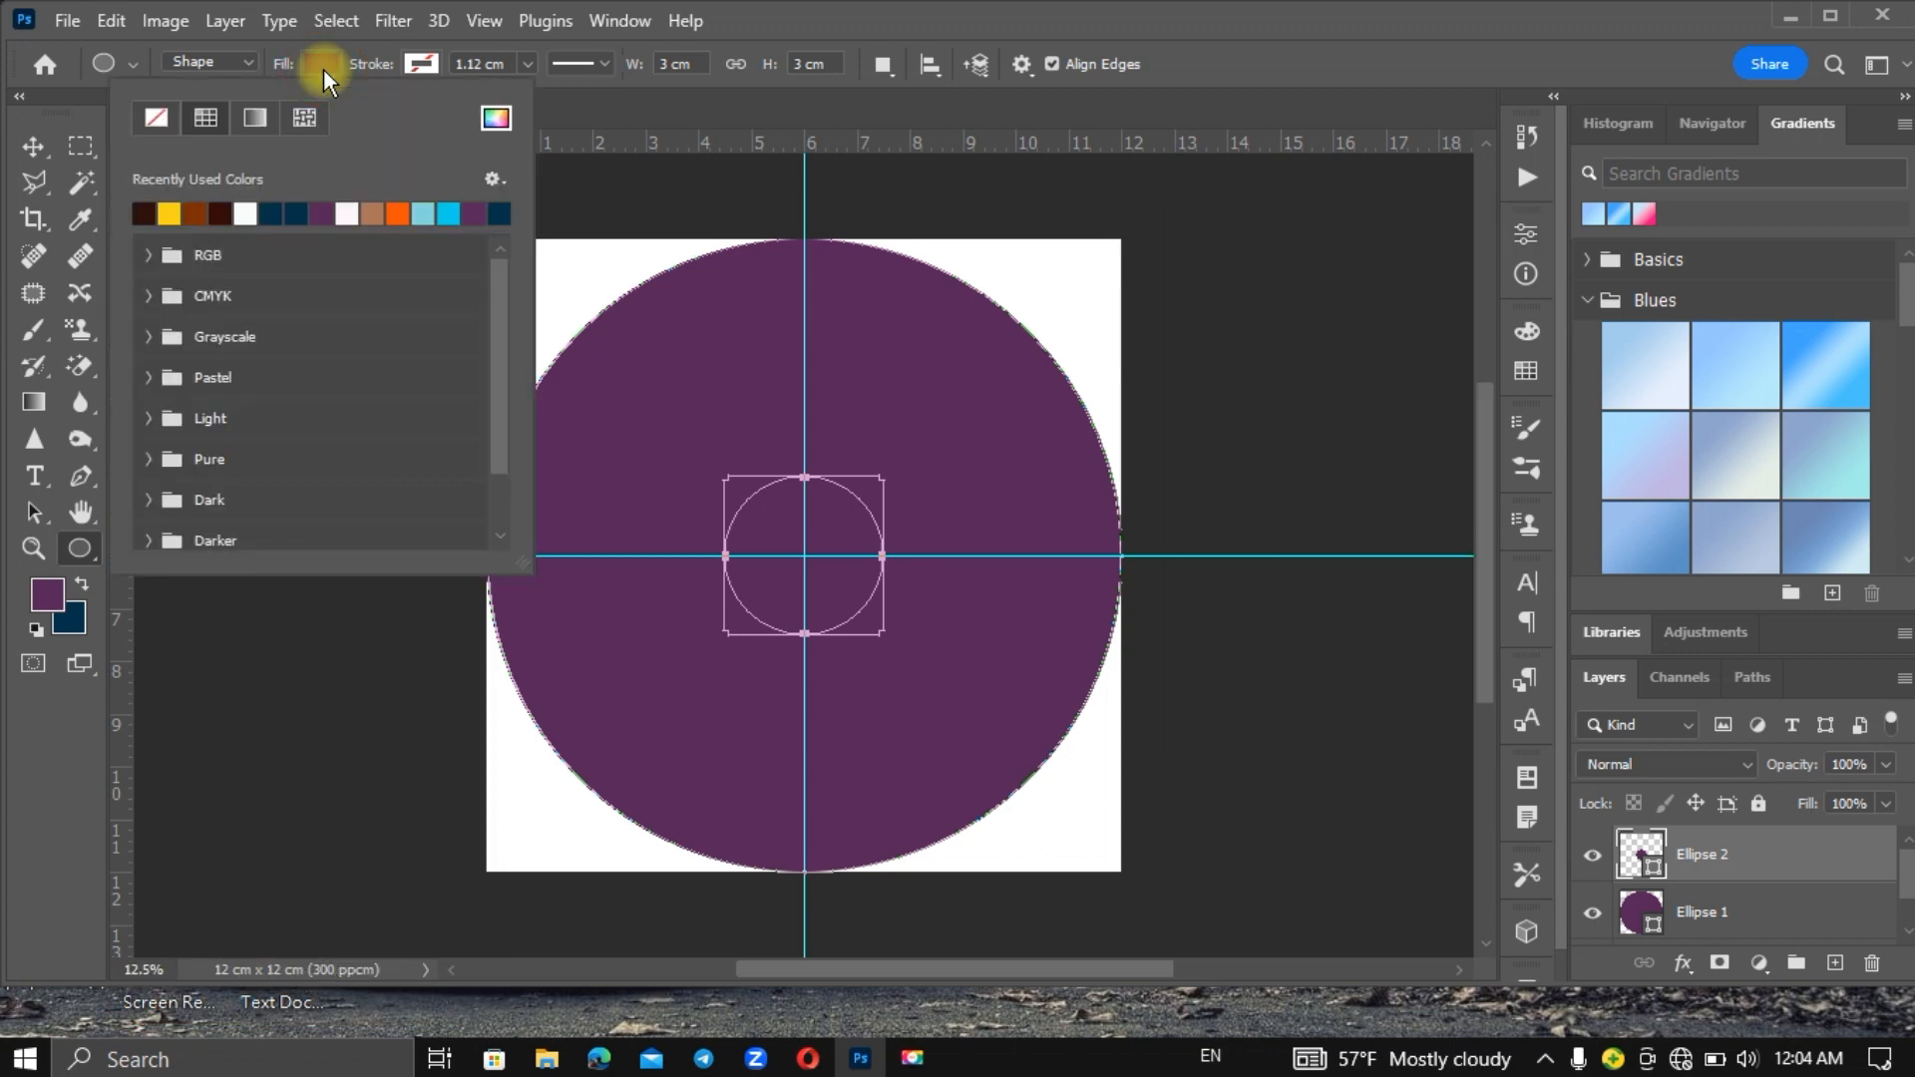
click(397, 212)
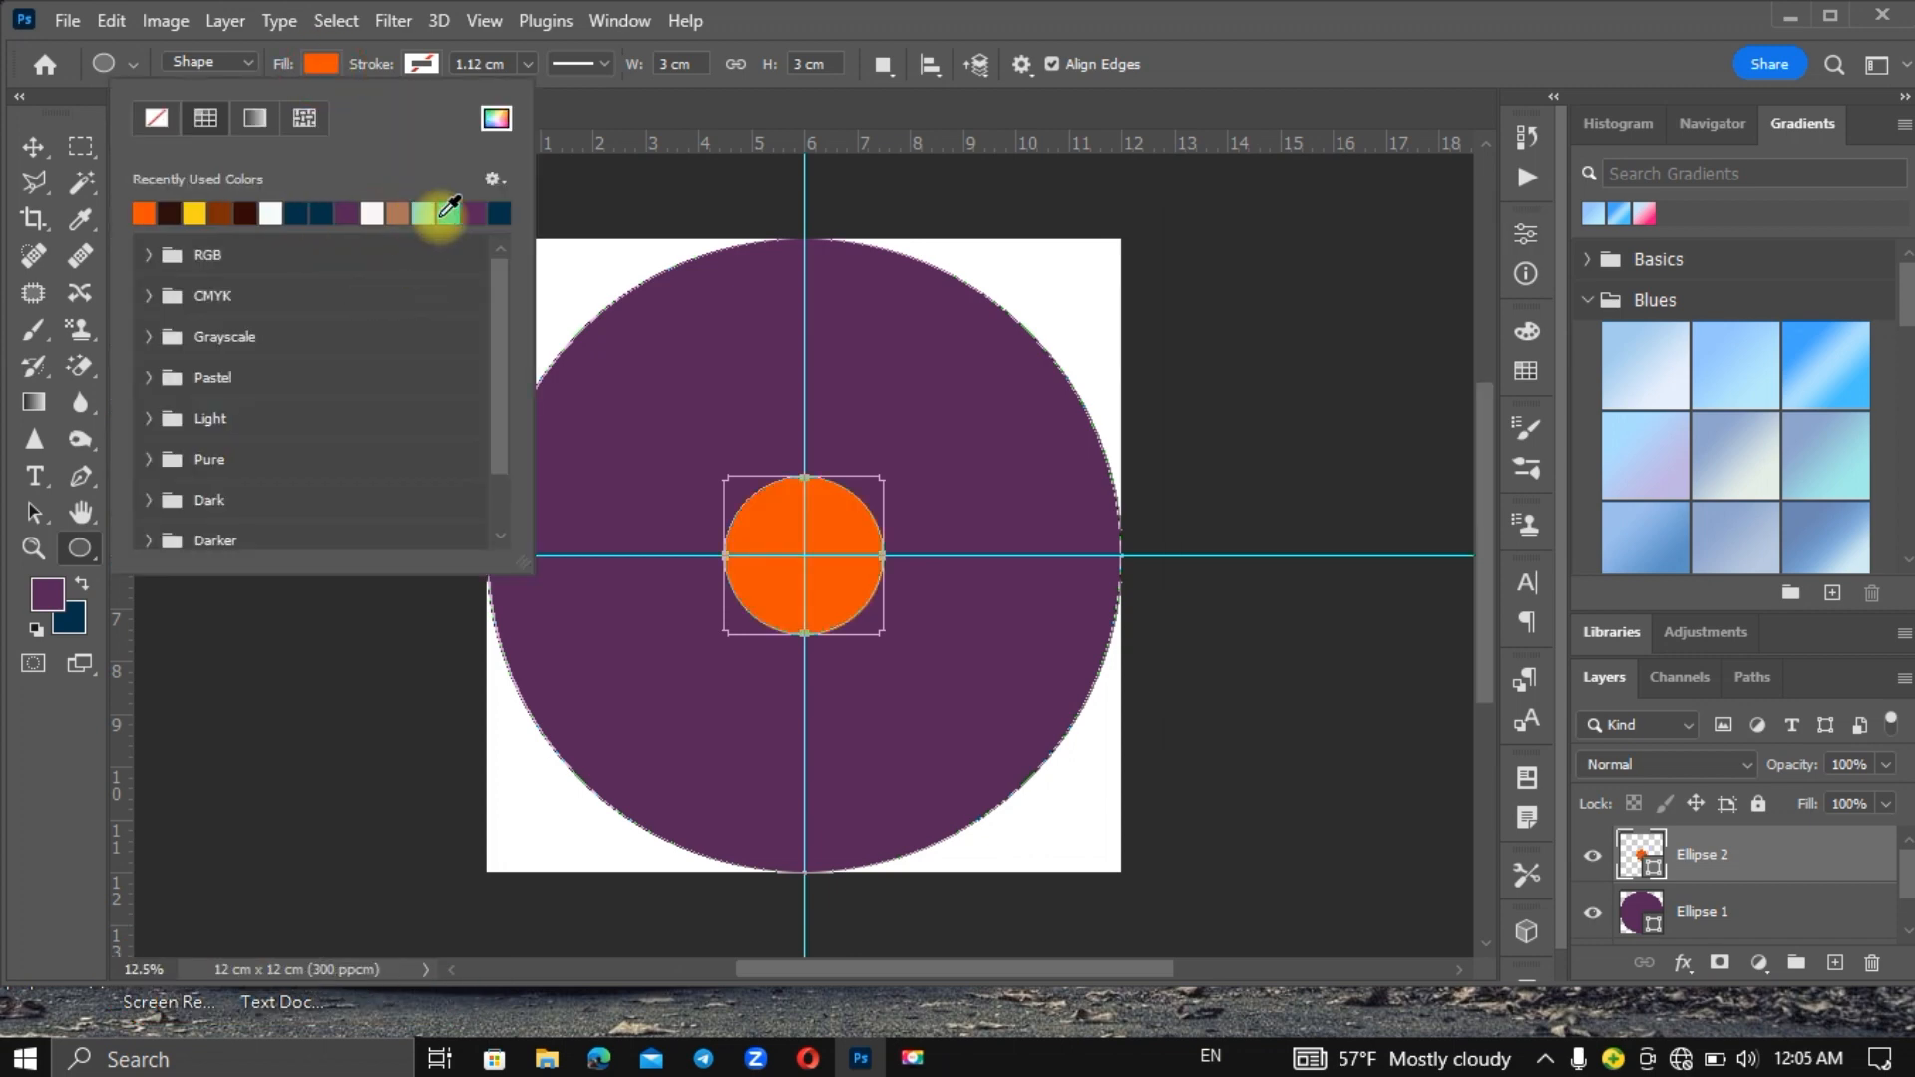
Step: On a new layer, create a 1.5 × 1.5 cm circle from center at the guide intersection
click(1838, 964)
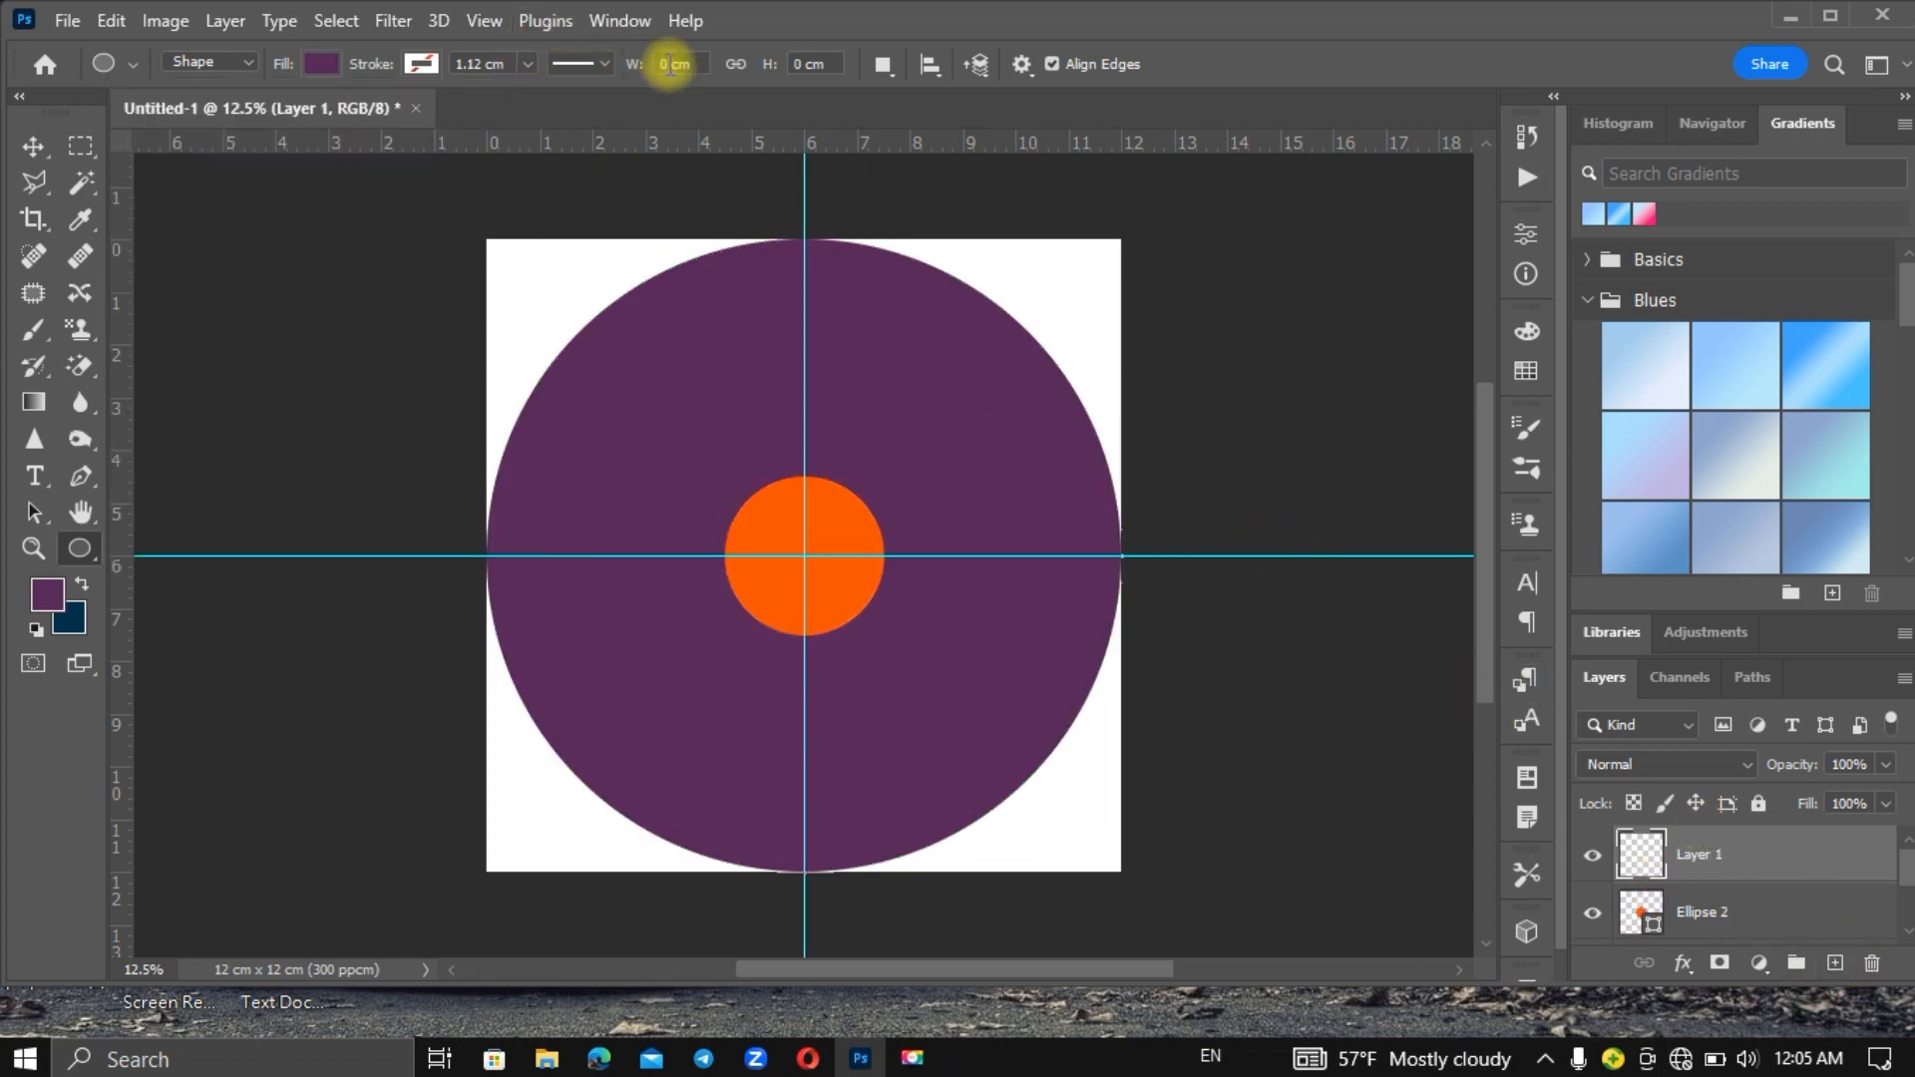
key(BackSpace)
text(1)
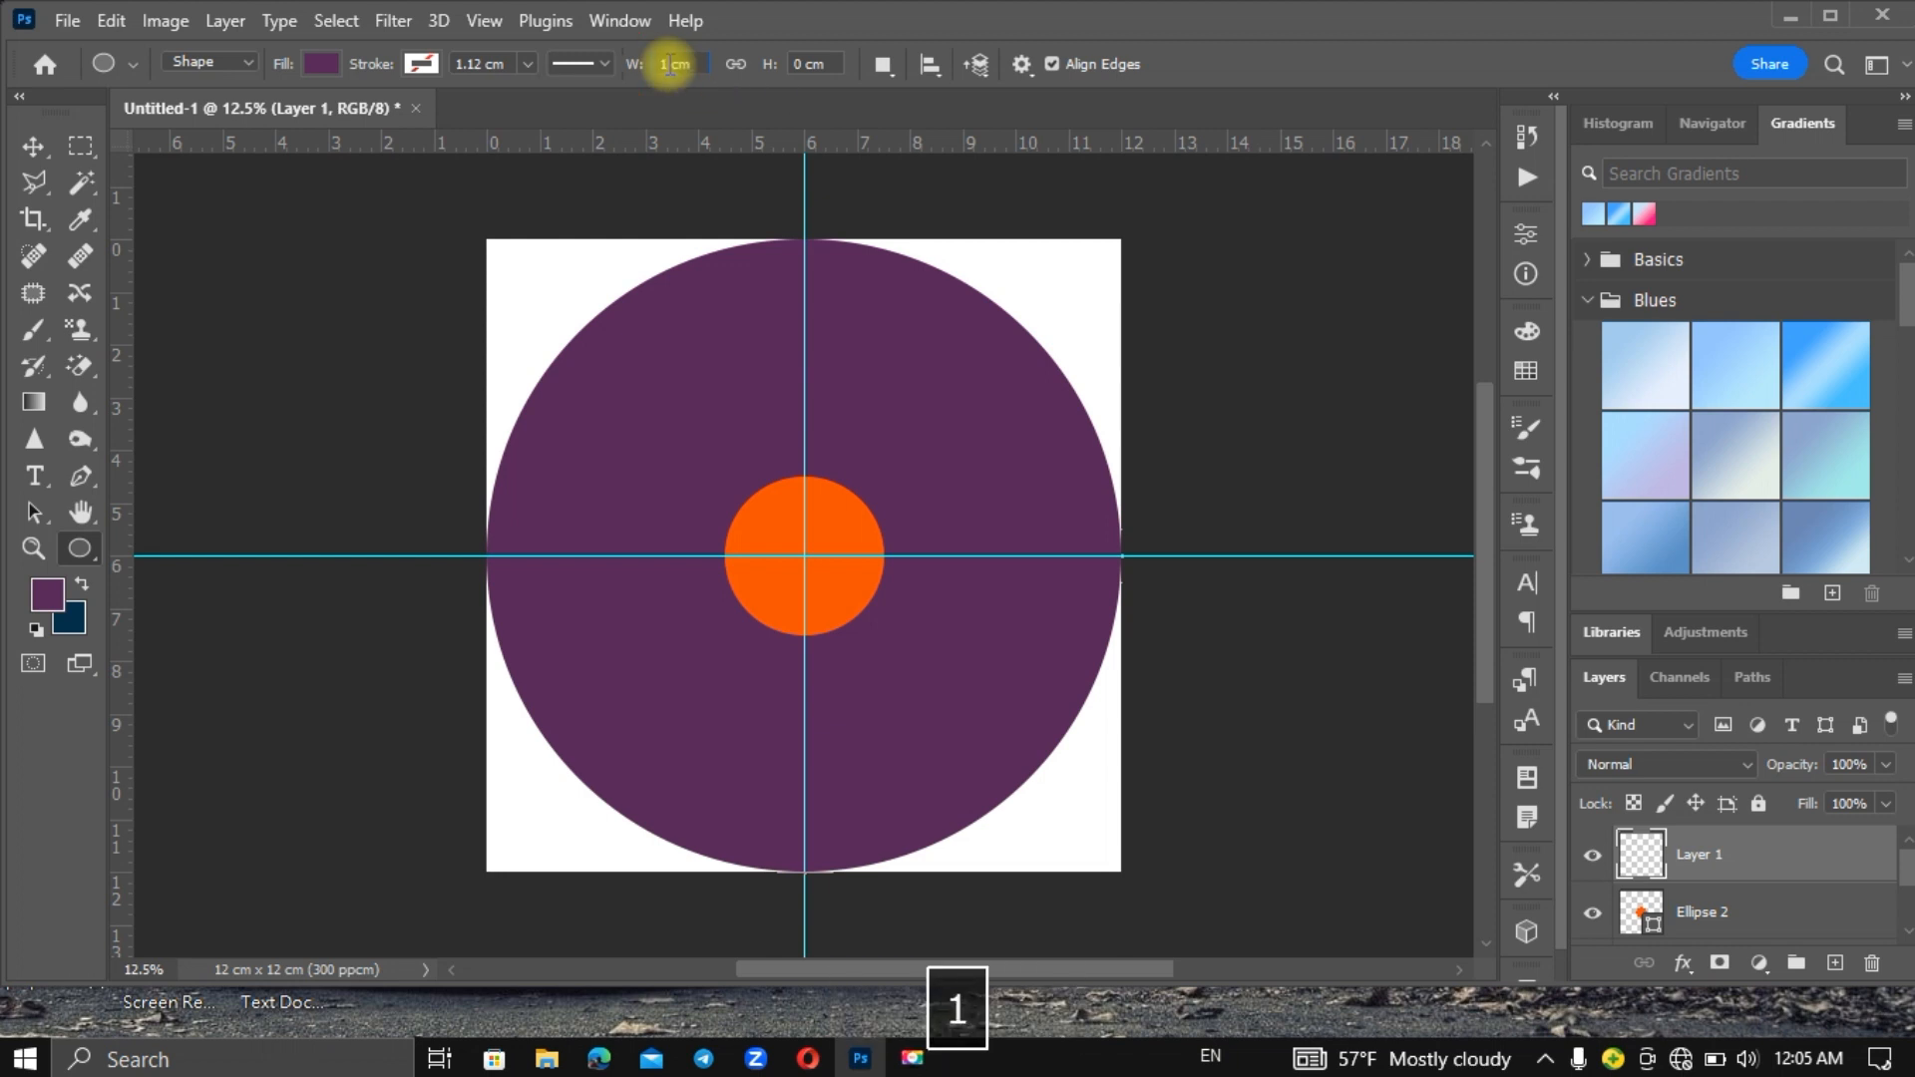
text(.5)
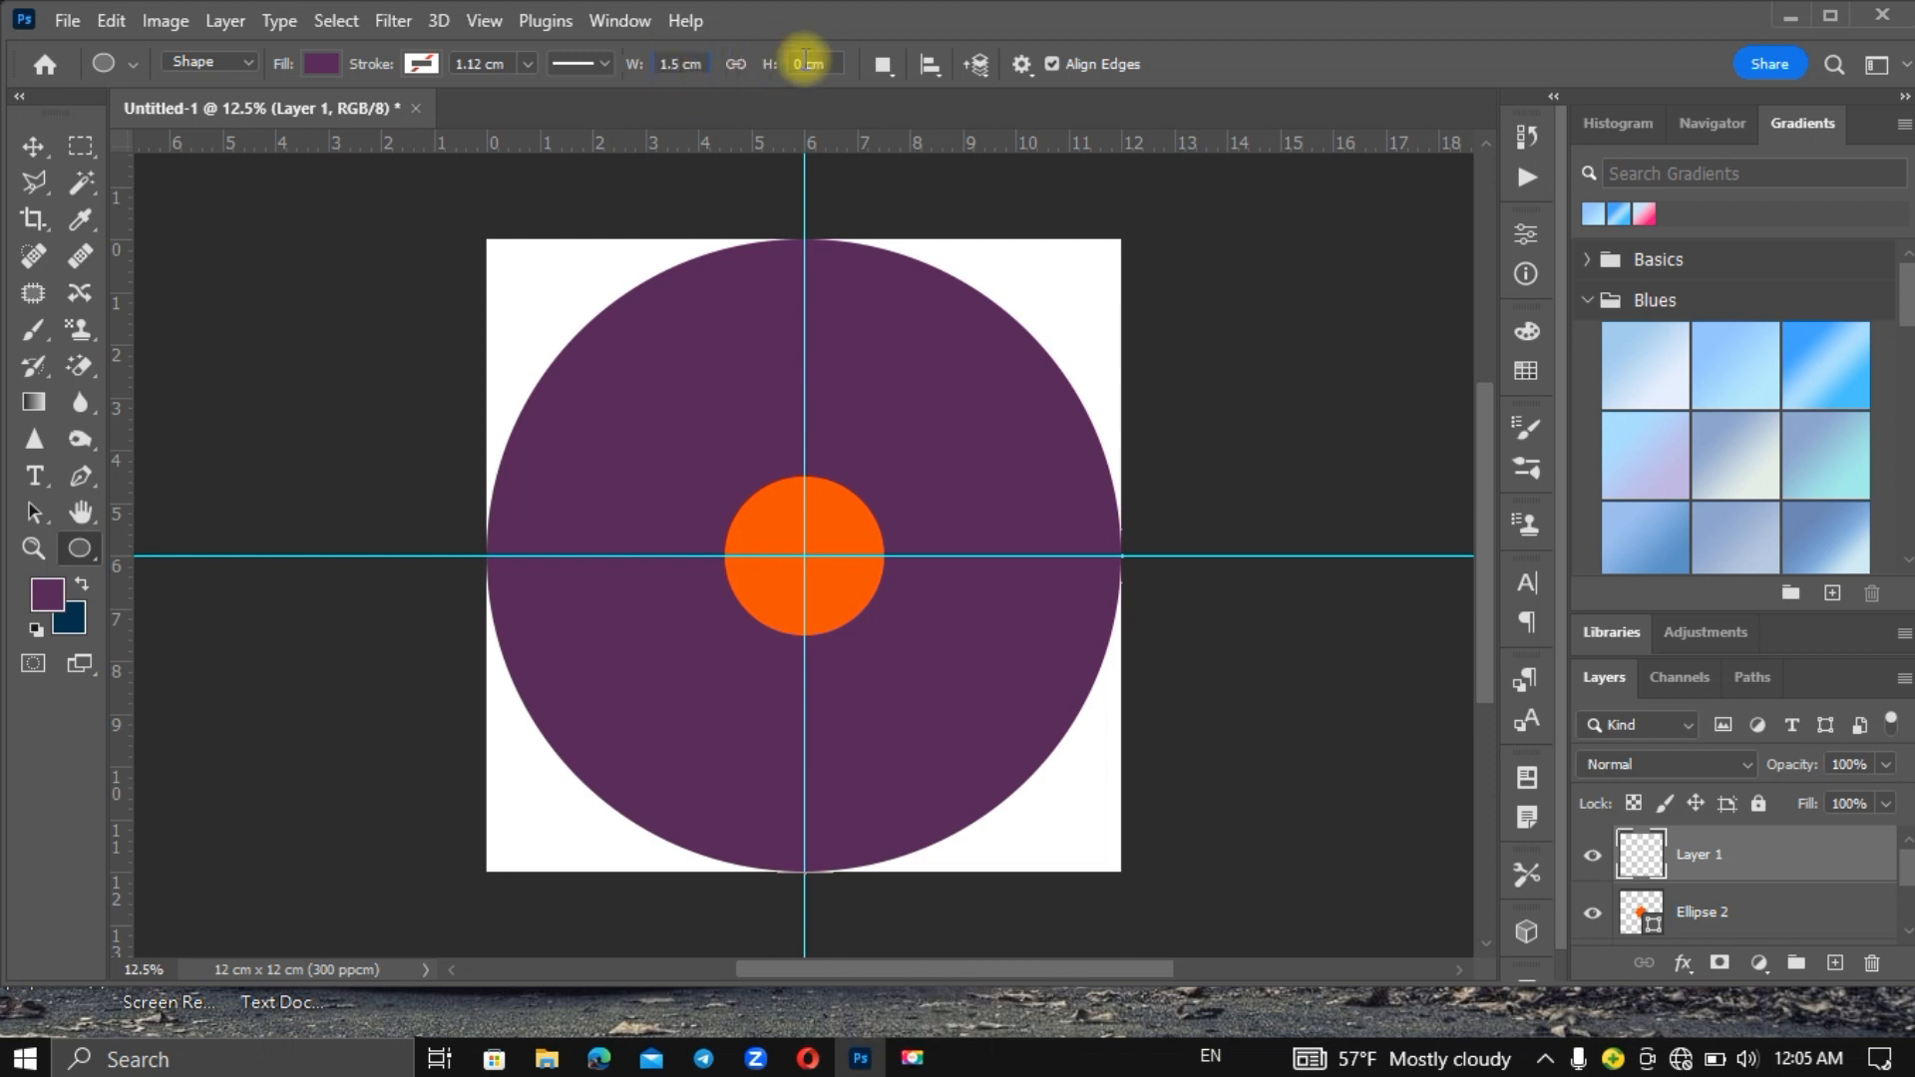
key(BackSpace)
text(1.)
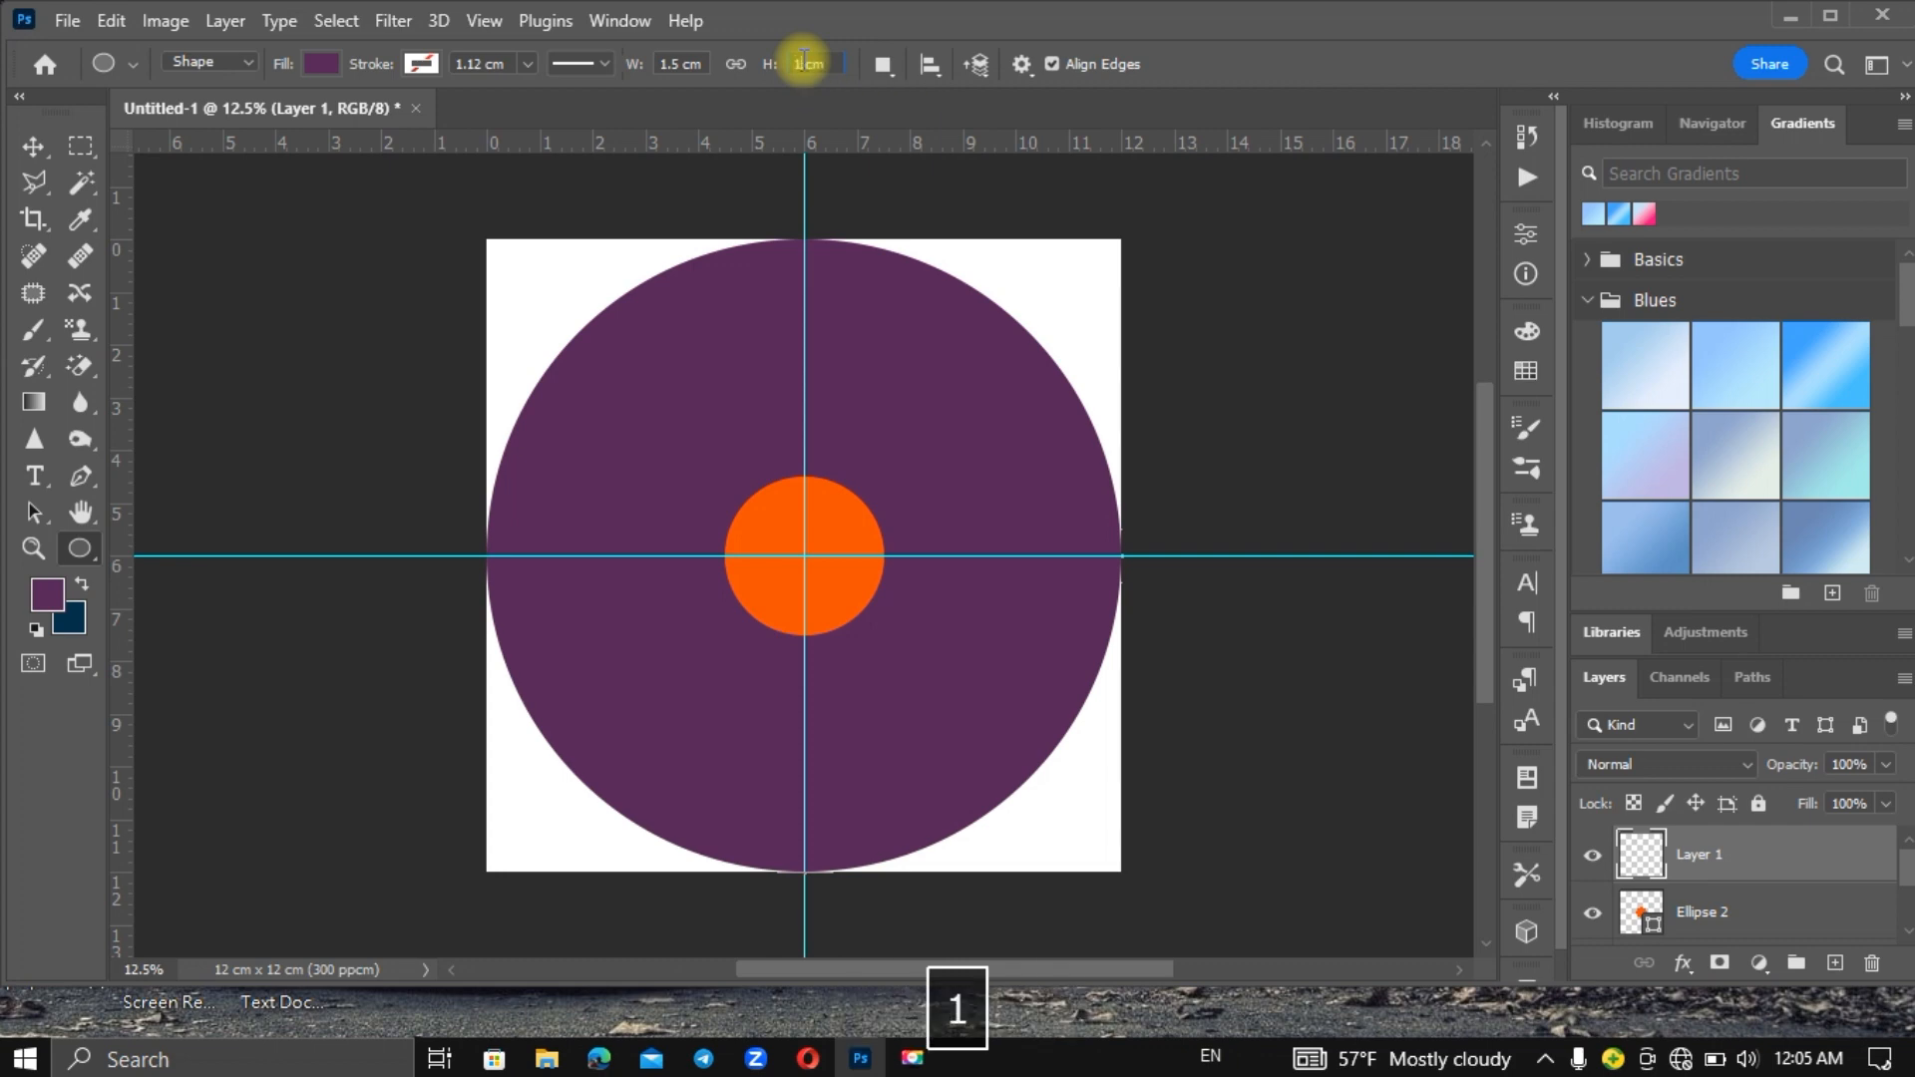
text(5)
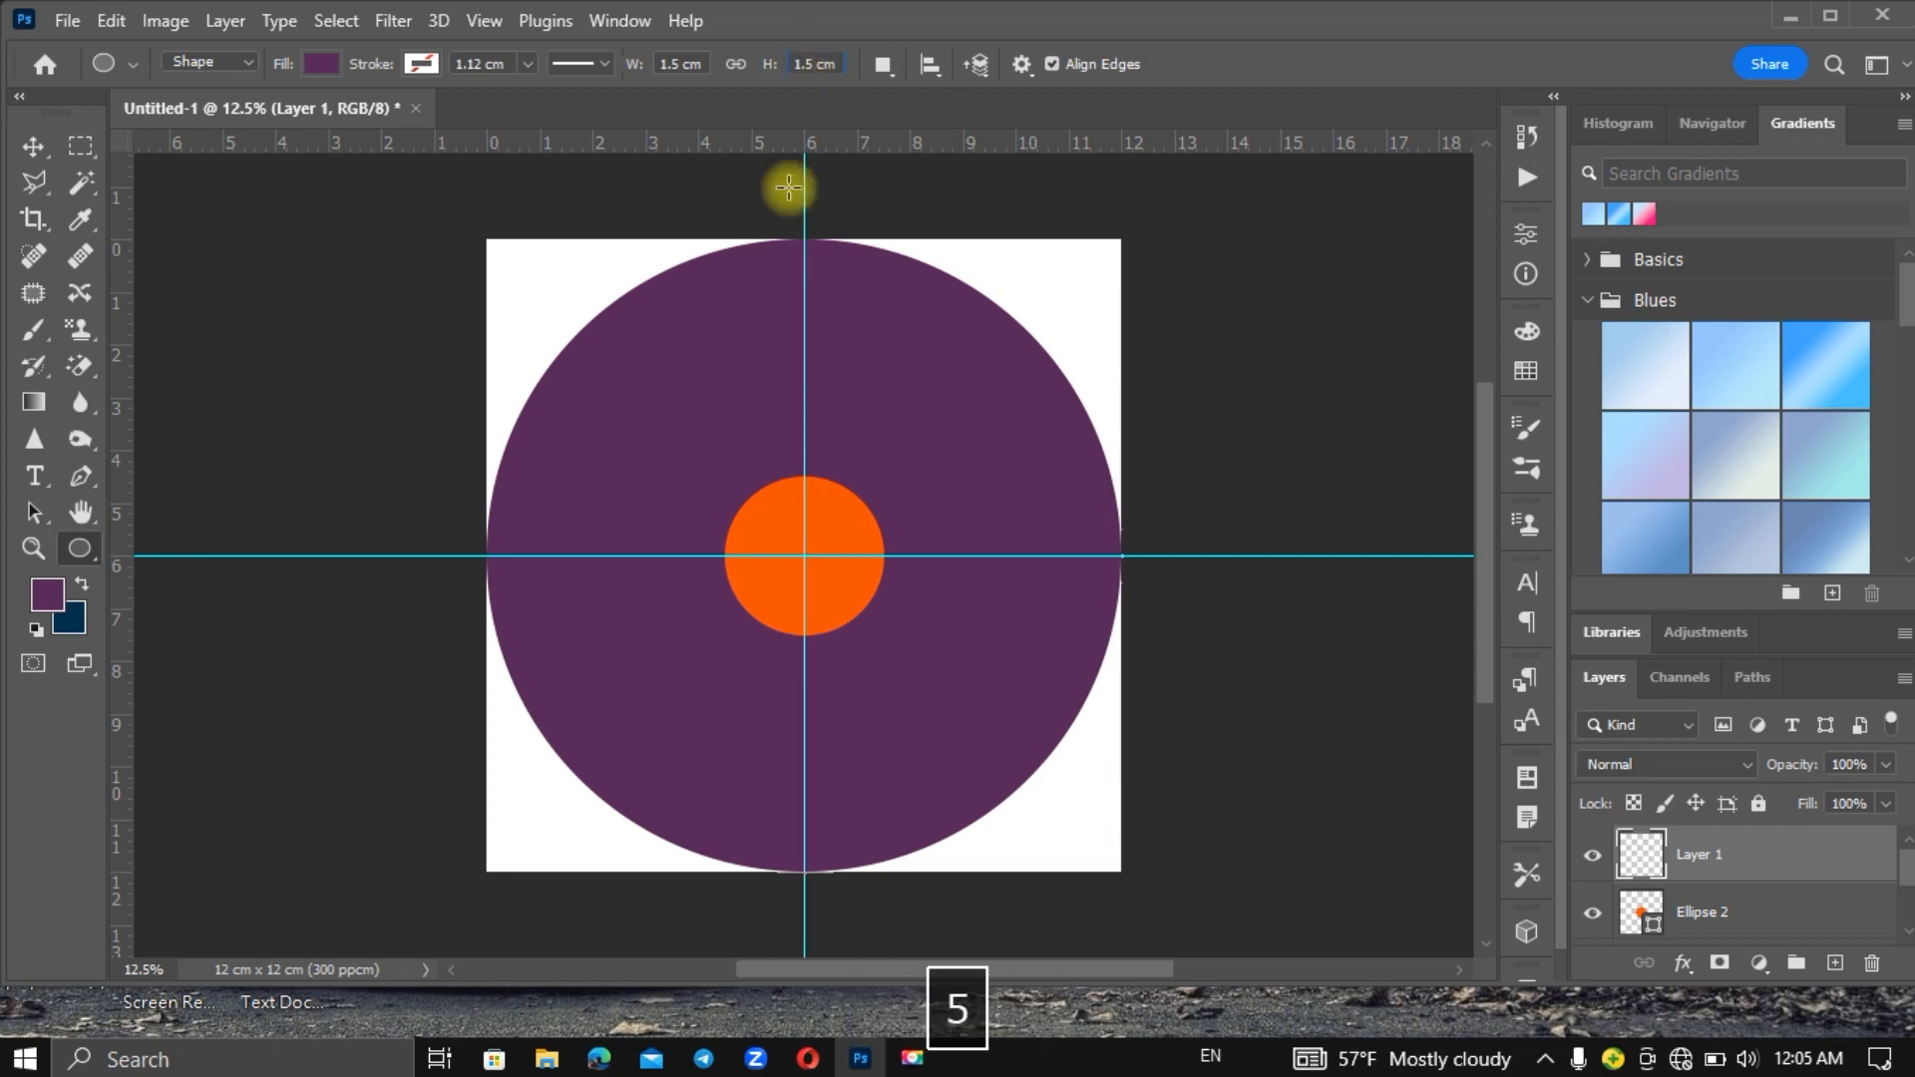
click(803, 556)
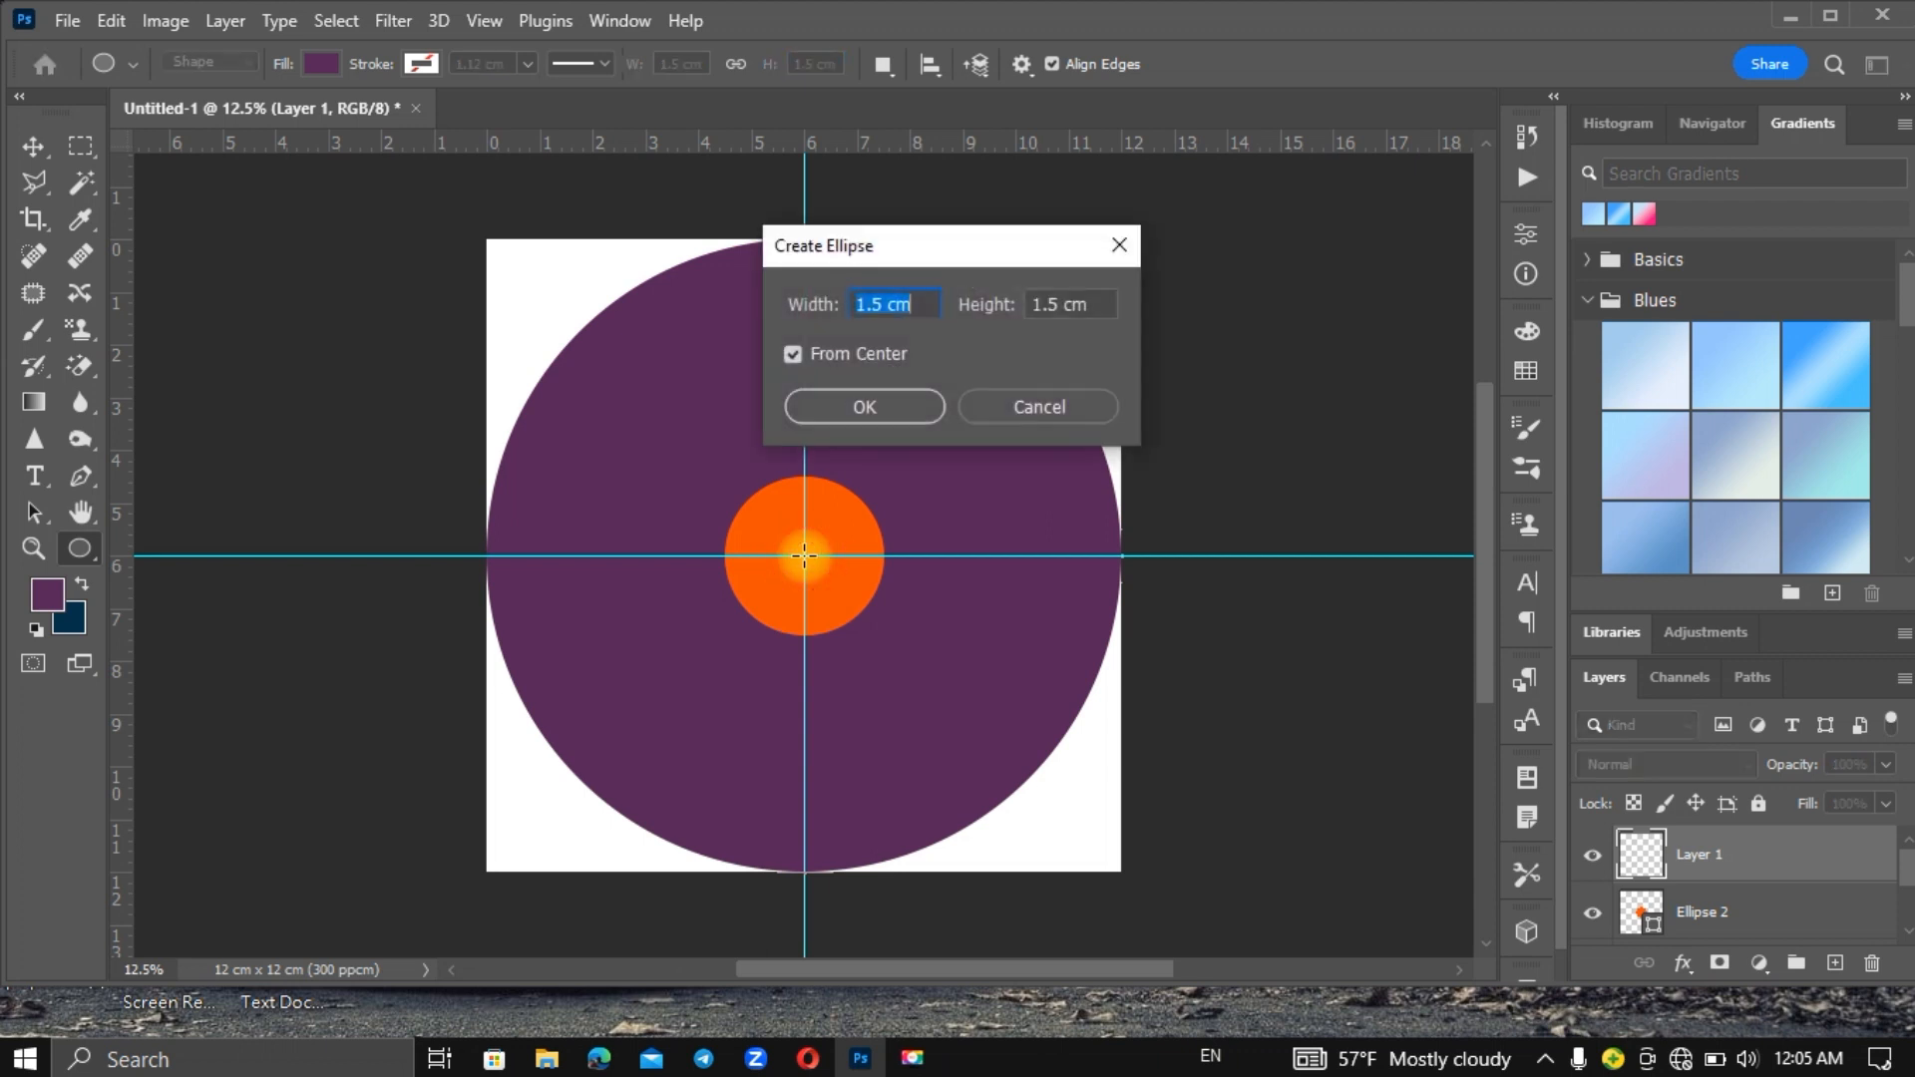
click(863, 407)
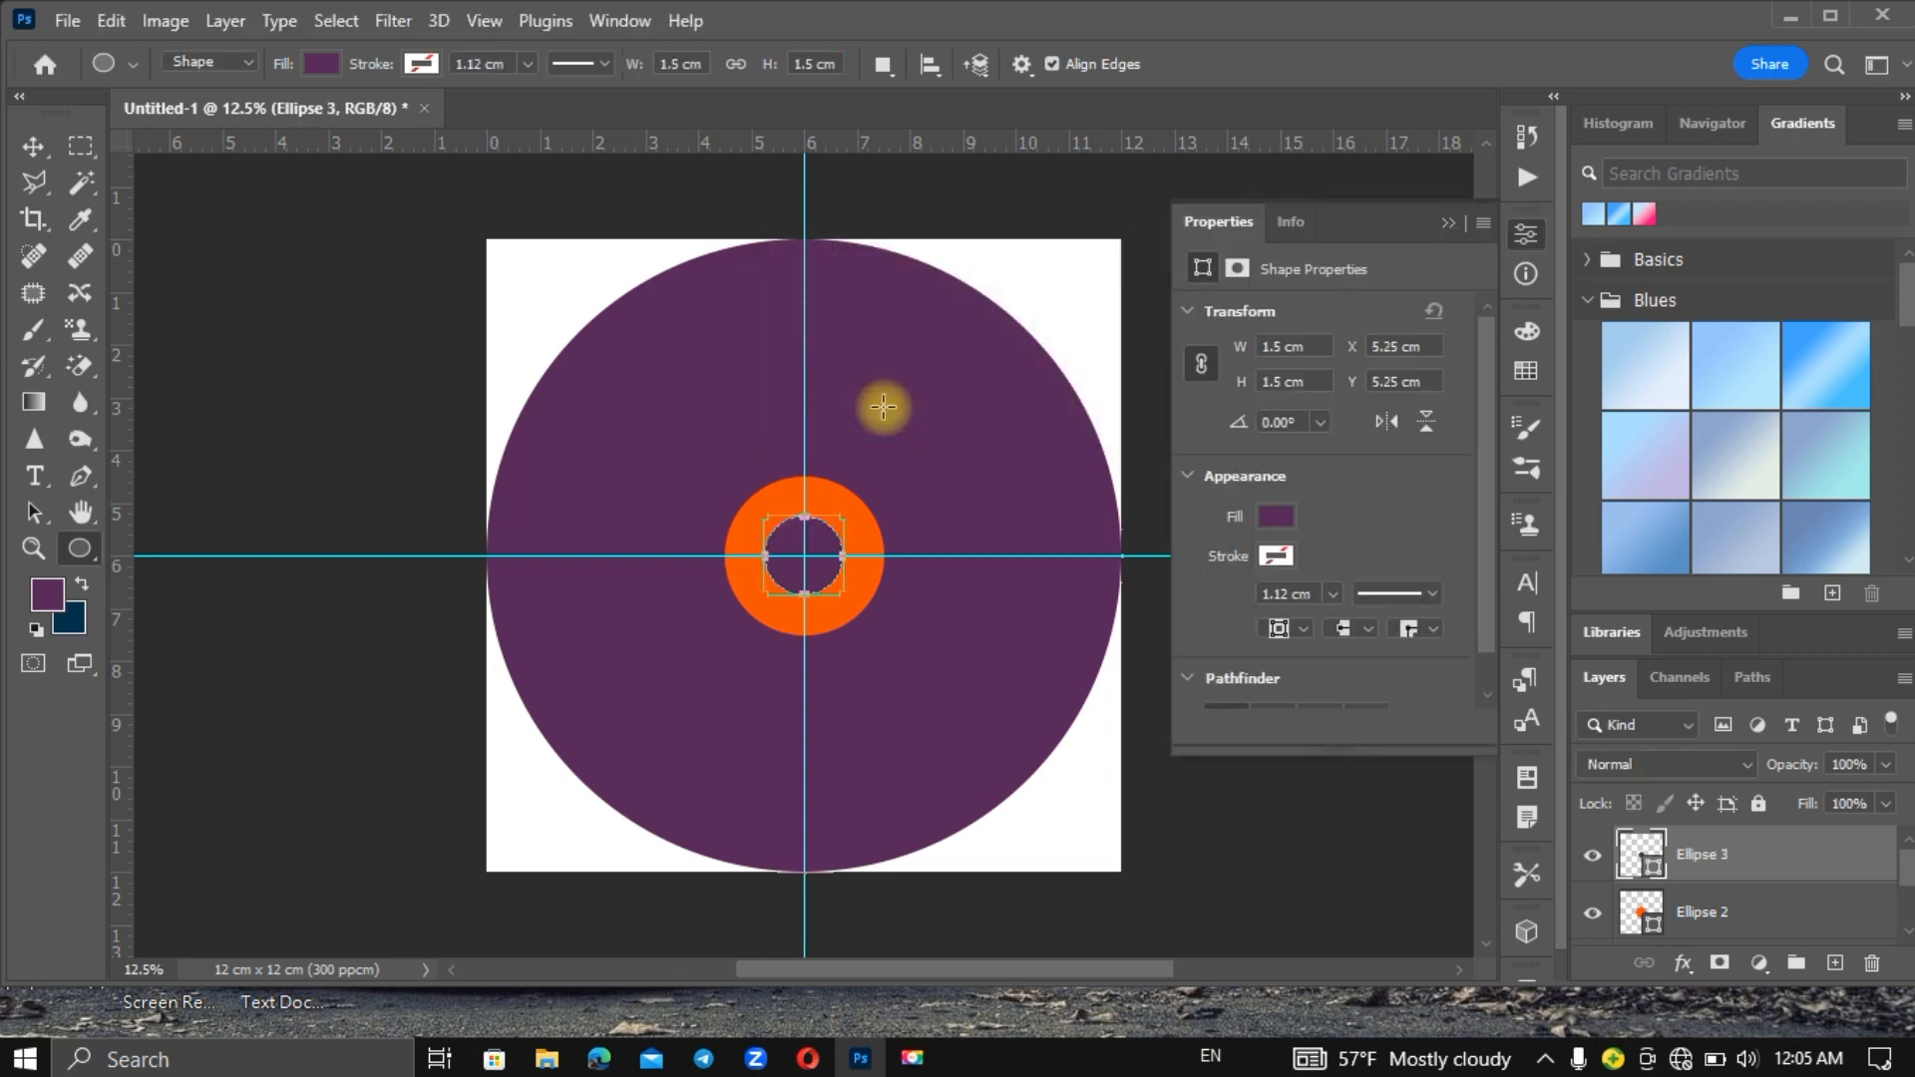
click(1445, 217)
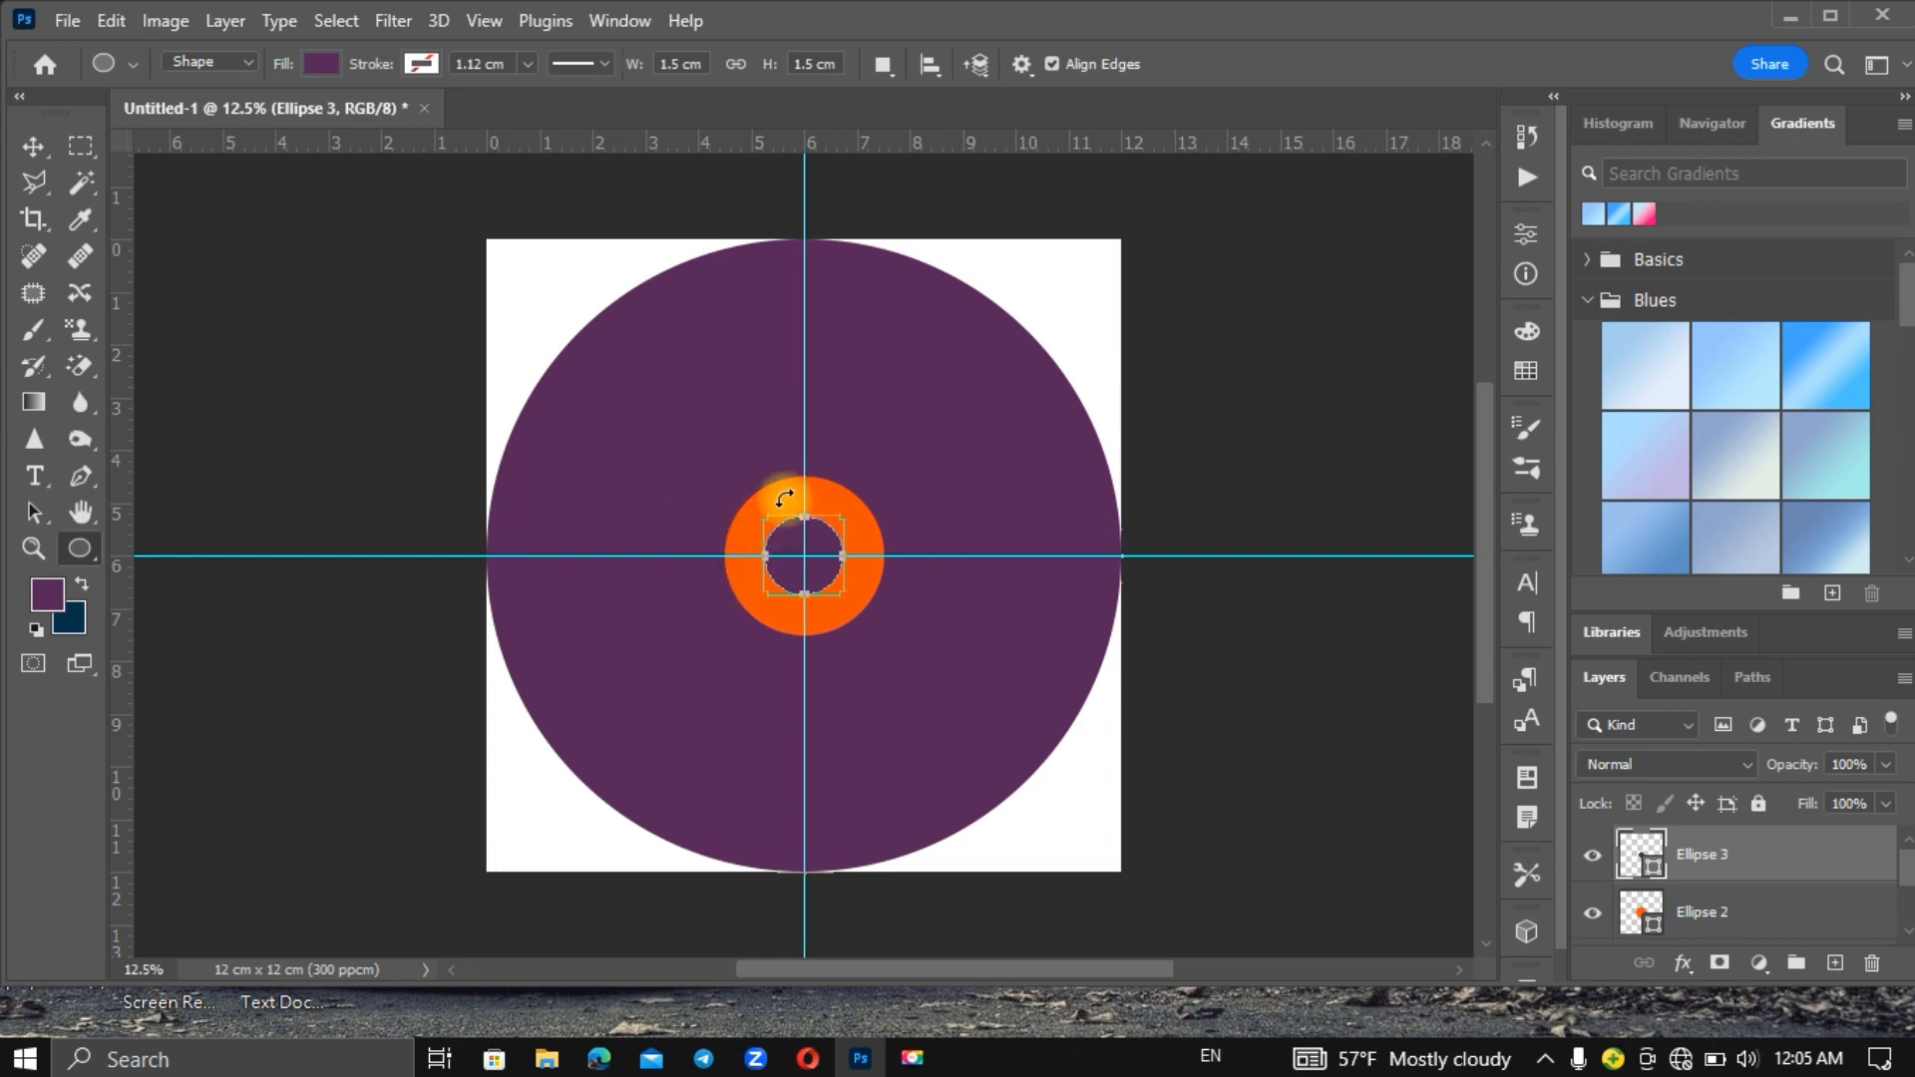
Step: Open the picture Screenshot-02-08-2024-14.36 from the Pictures folder and unlock its background layer
click(78, 20)
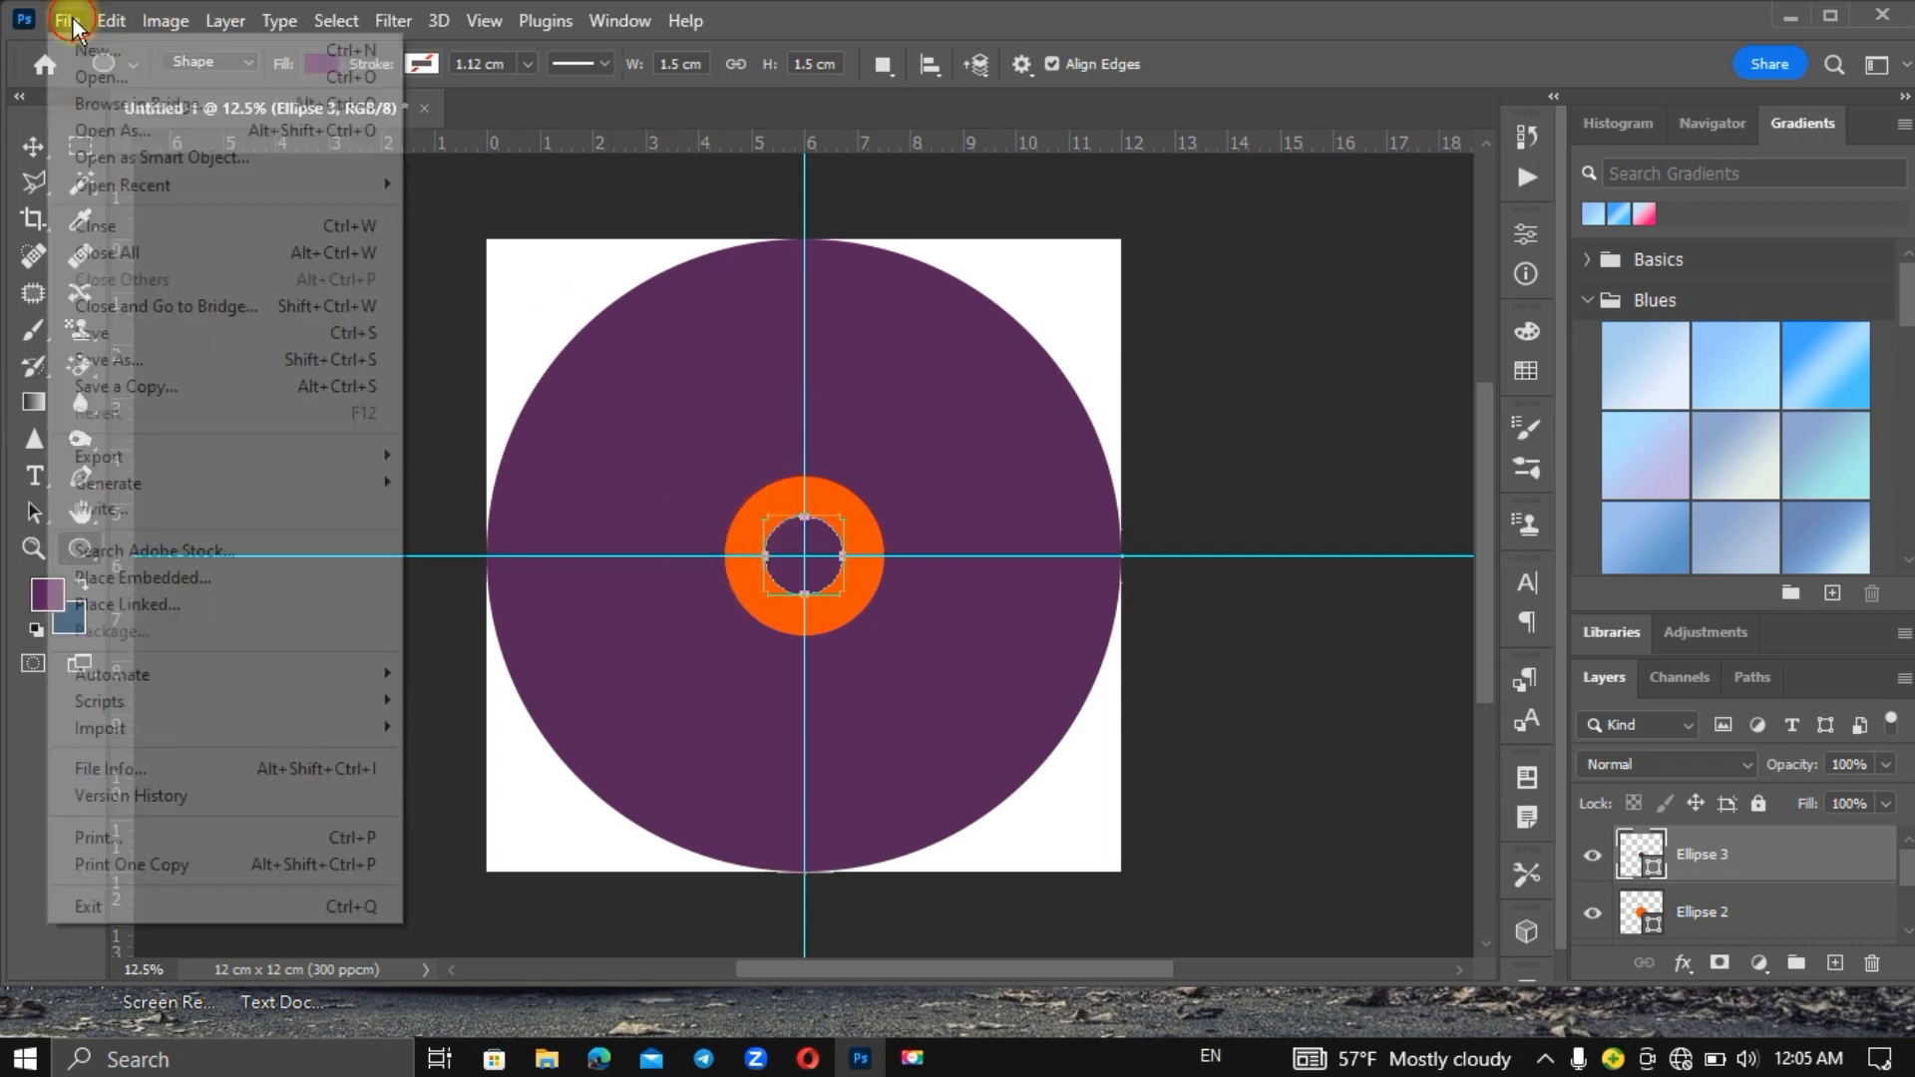
click(131, 69)
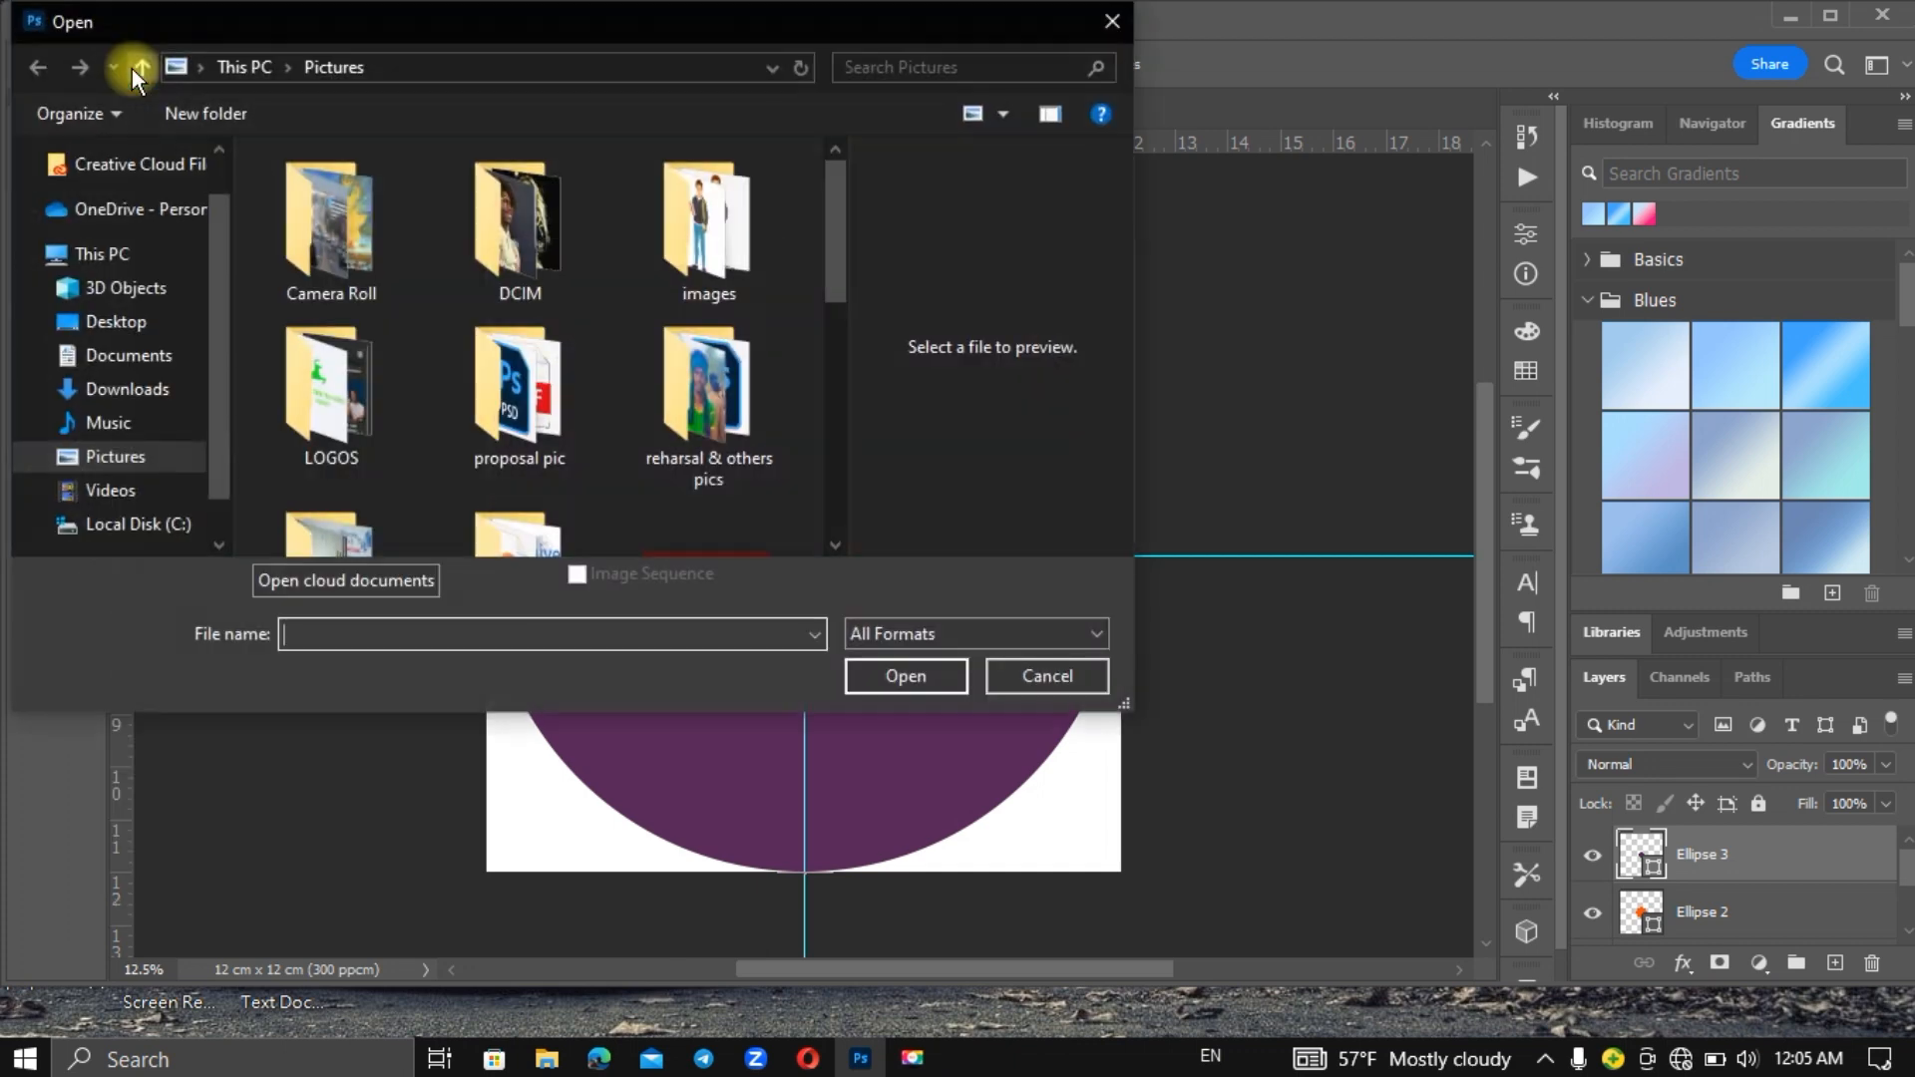
scroll(830, 542, down, 6)
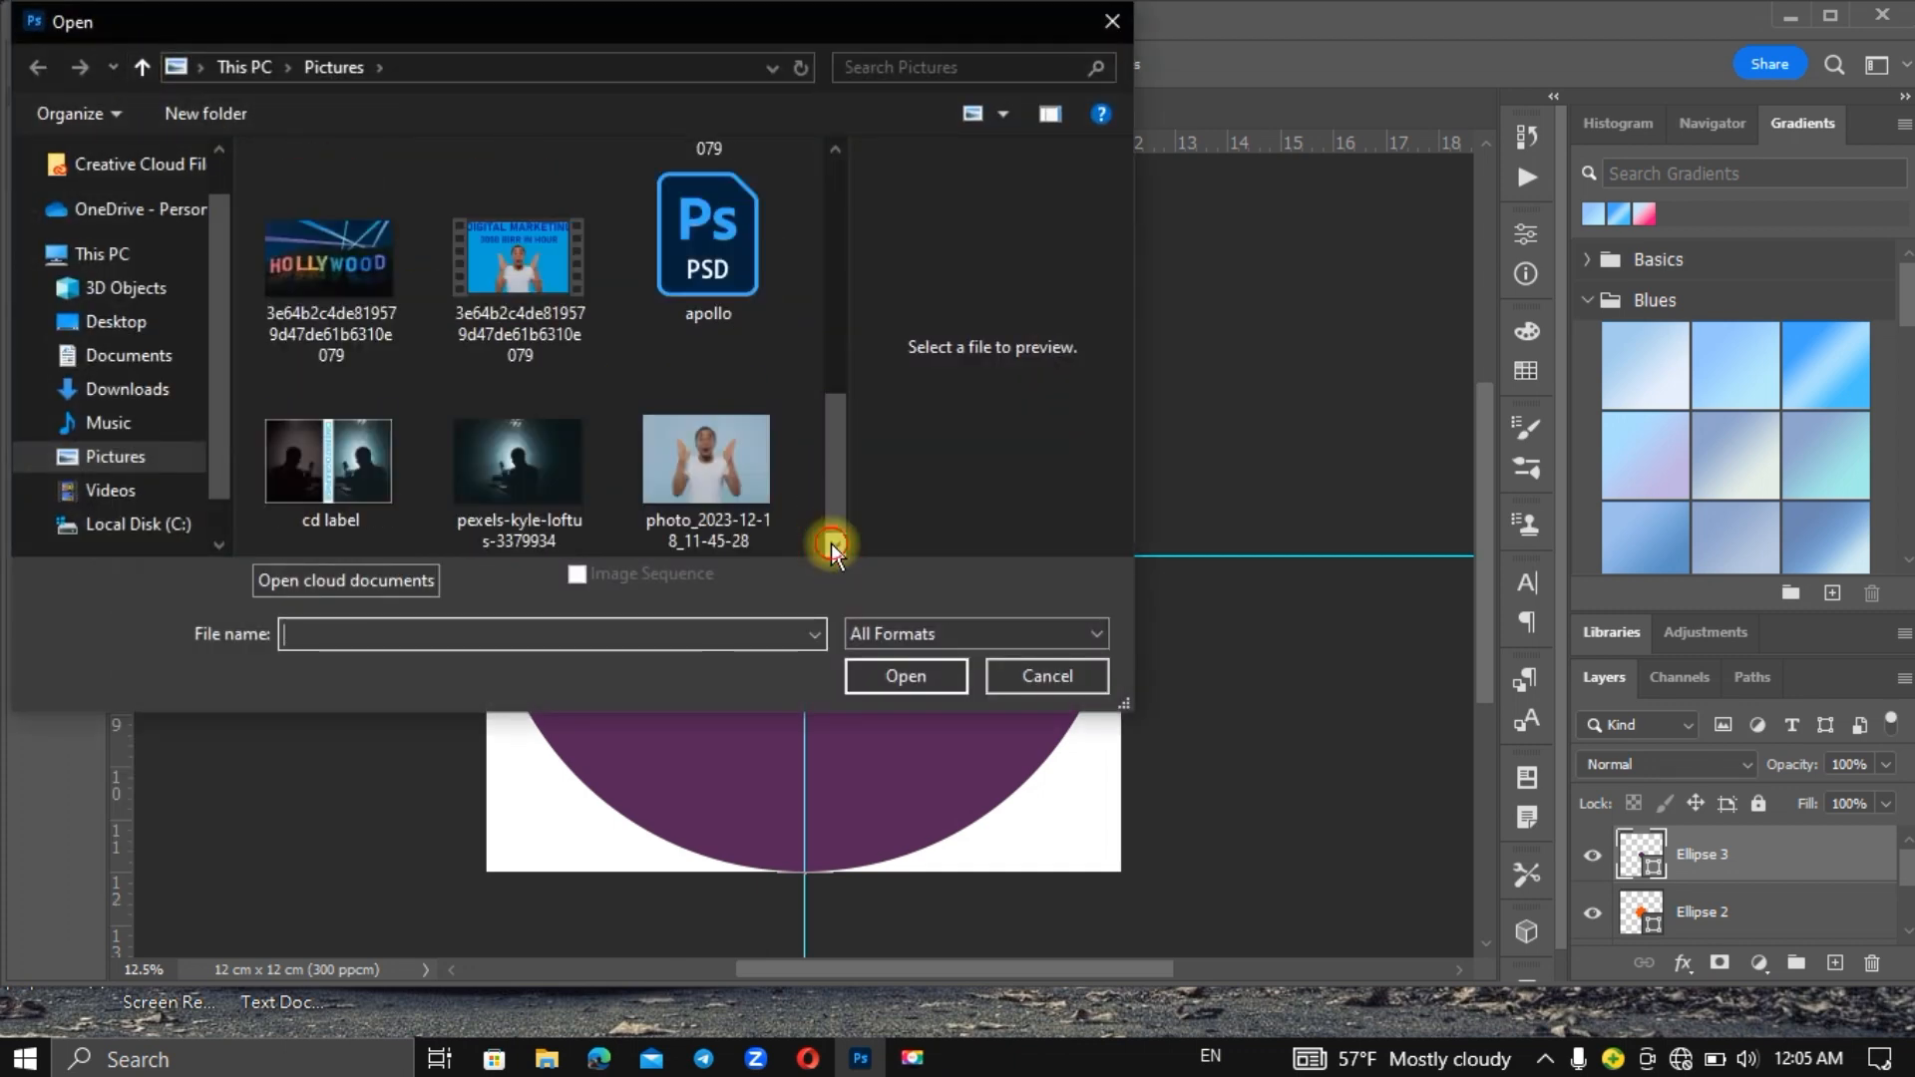
click(350, 421)
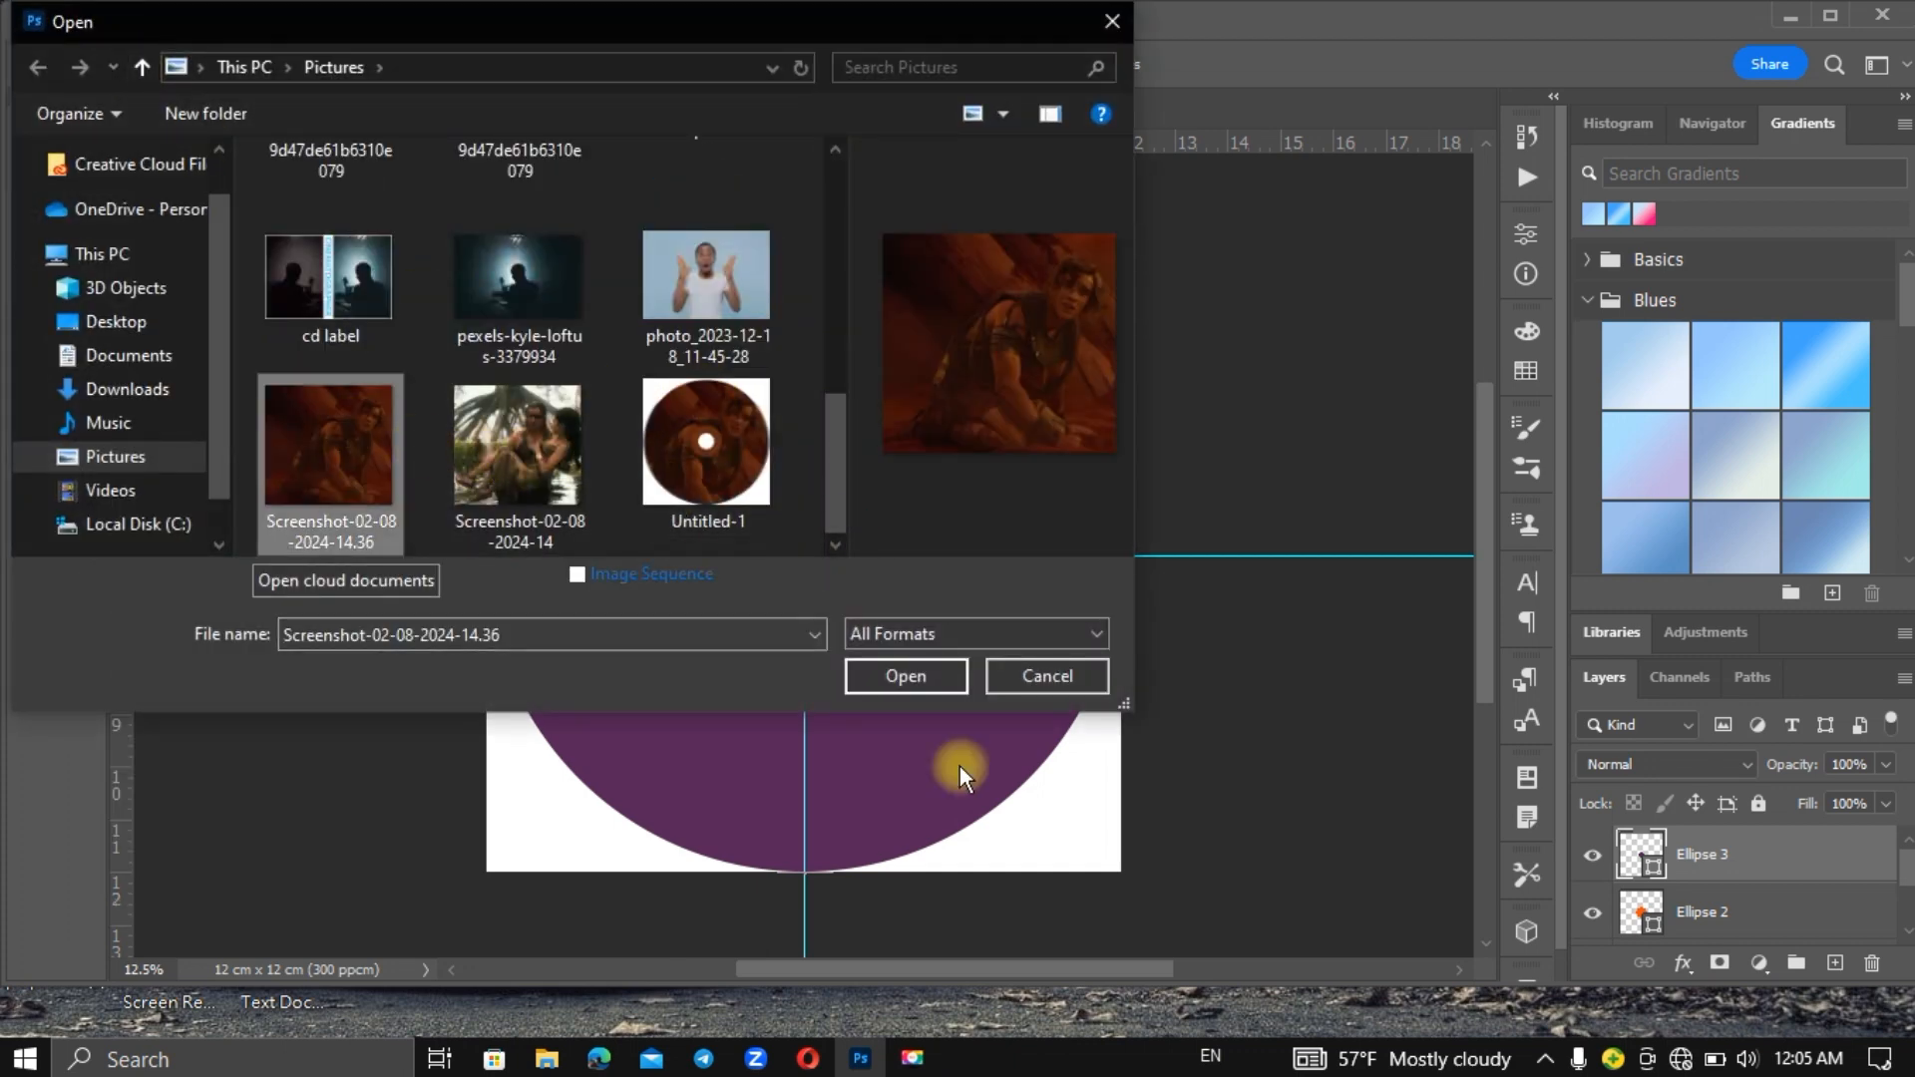
click(905, 679)
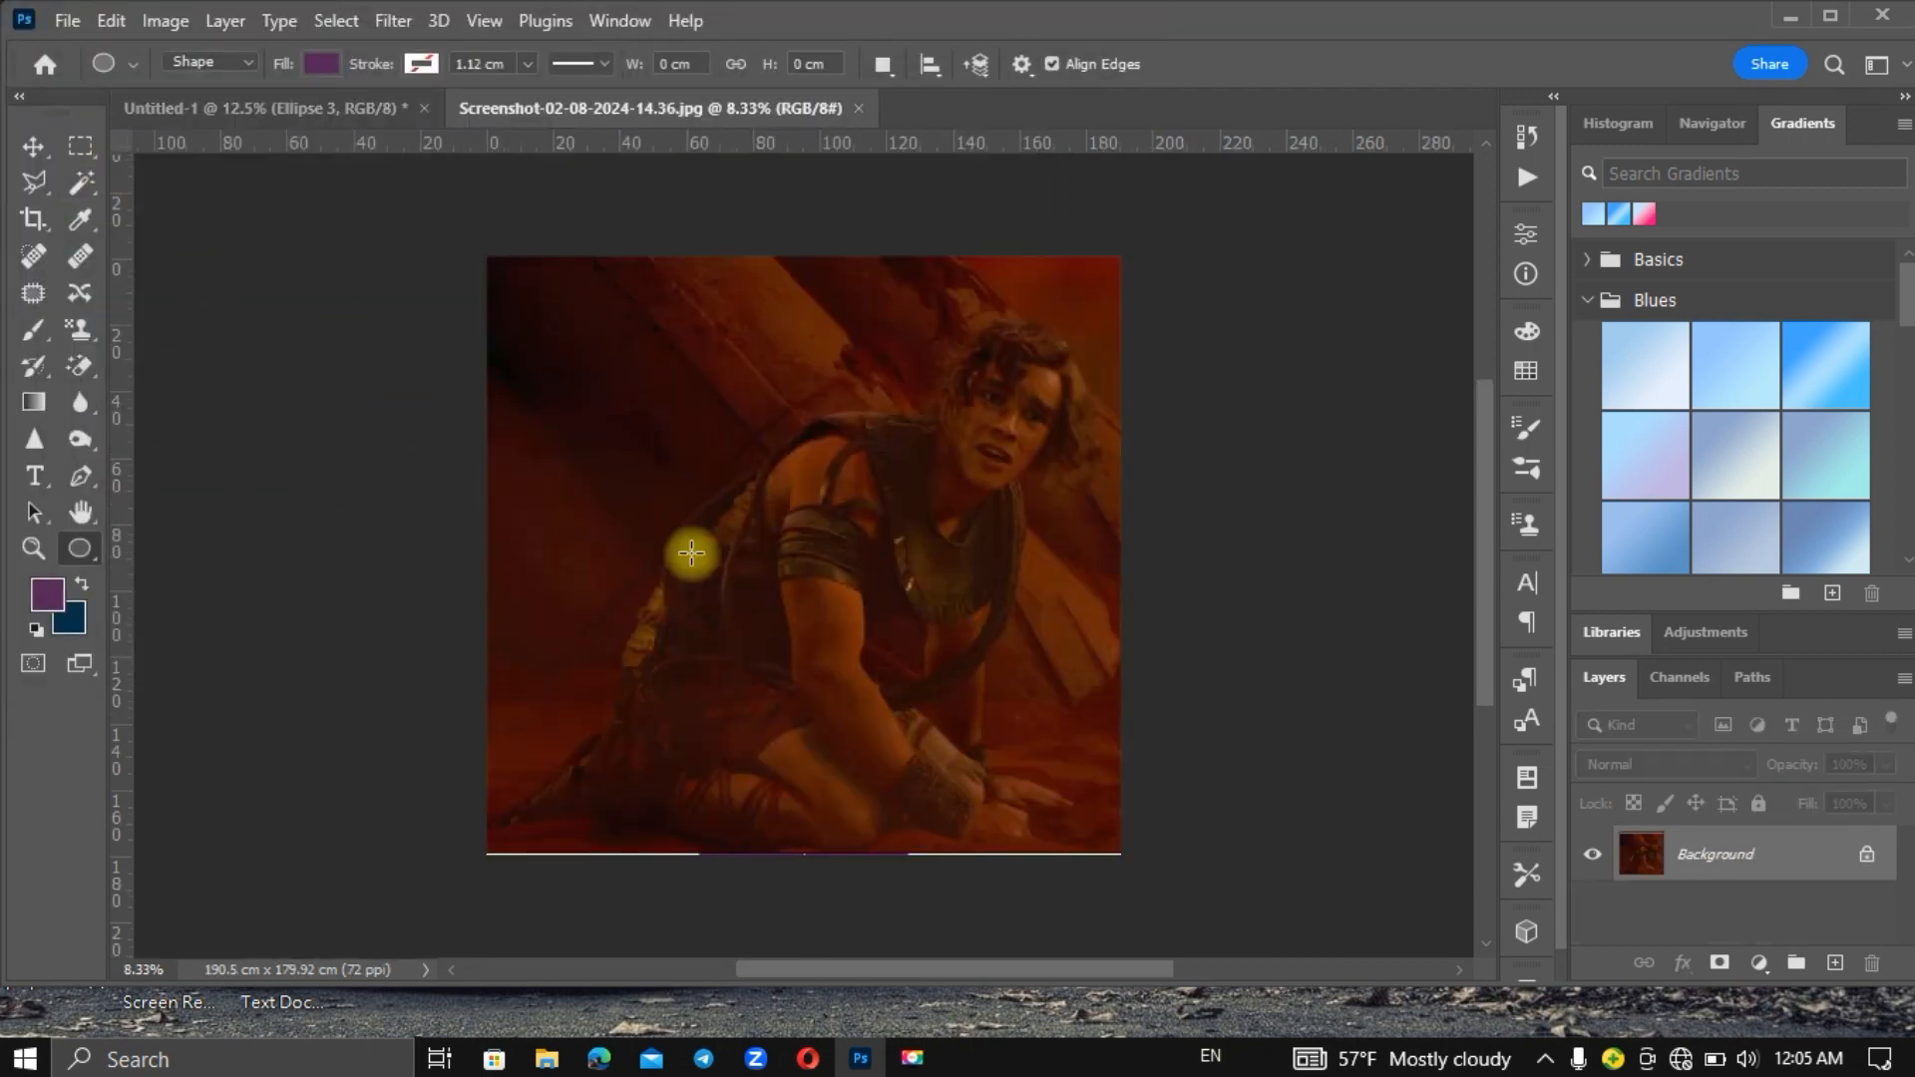
click(1866, 858)
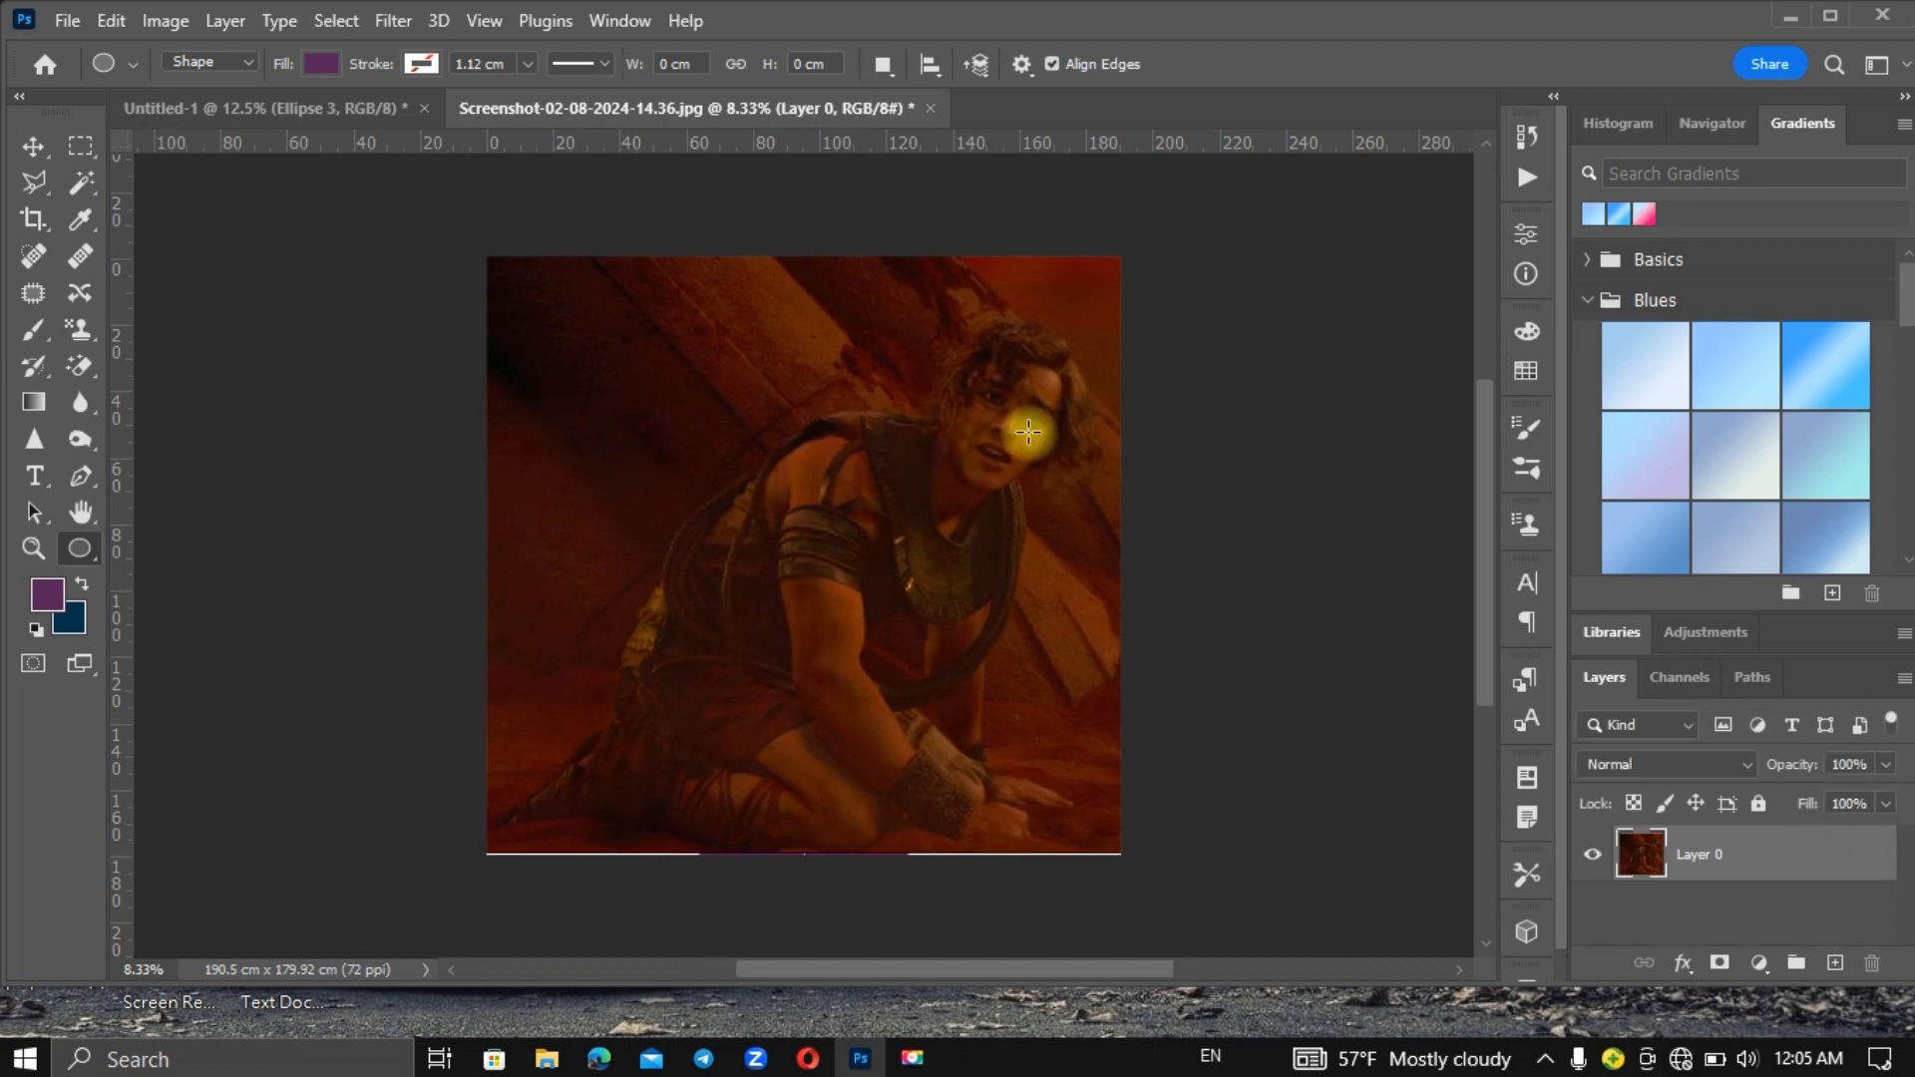
Step: Copy the unlocked picture layer into the Untitled-1 disc document with the Move tool
click(33, 148)
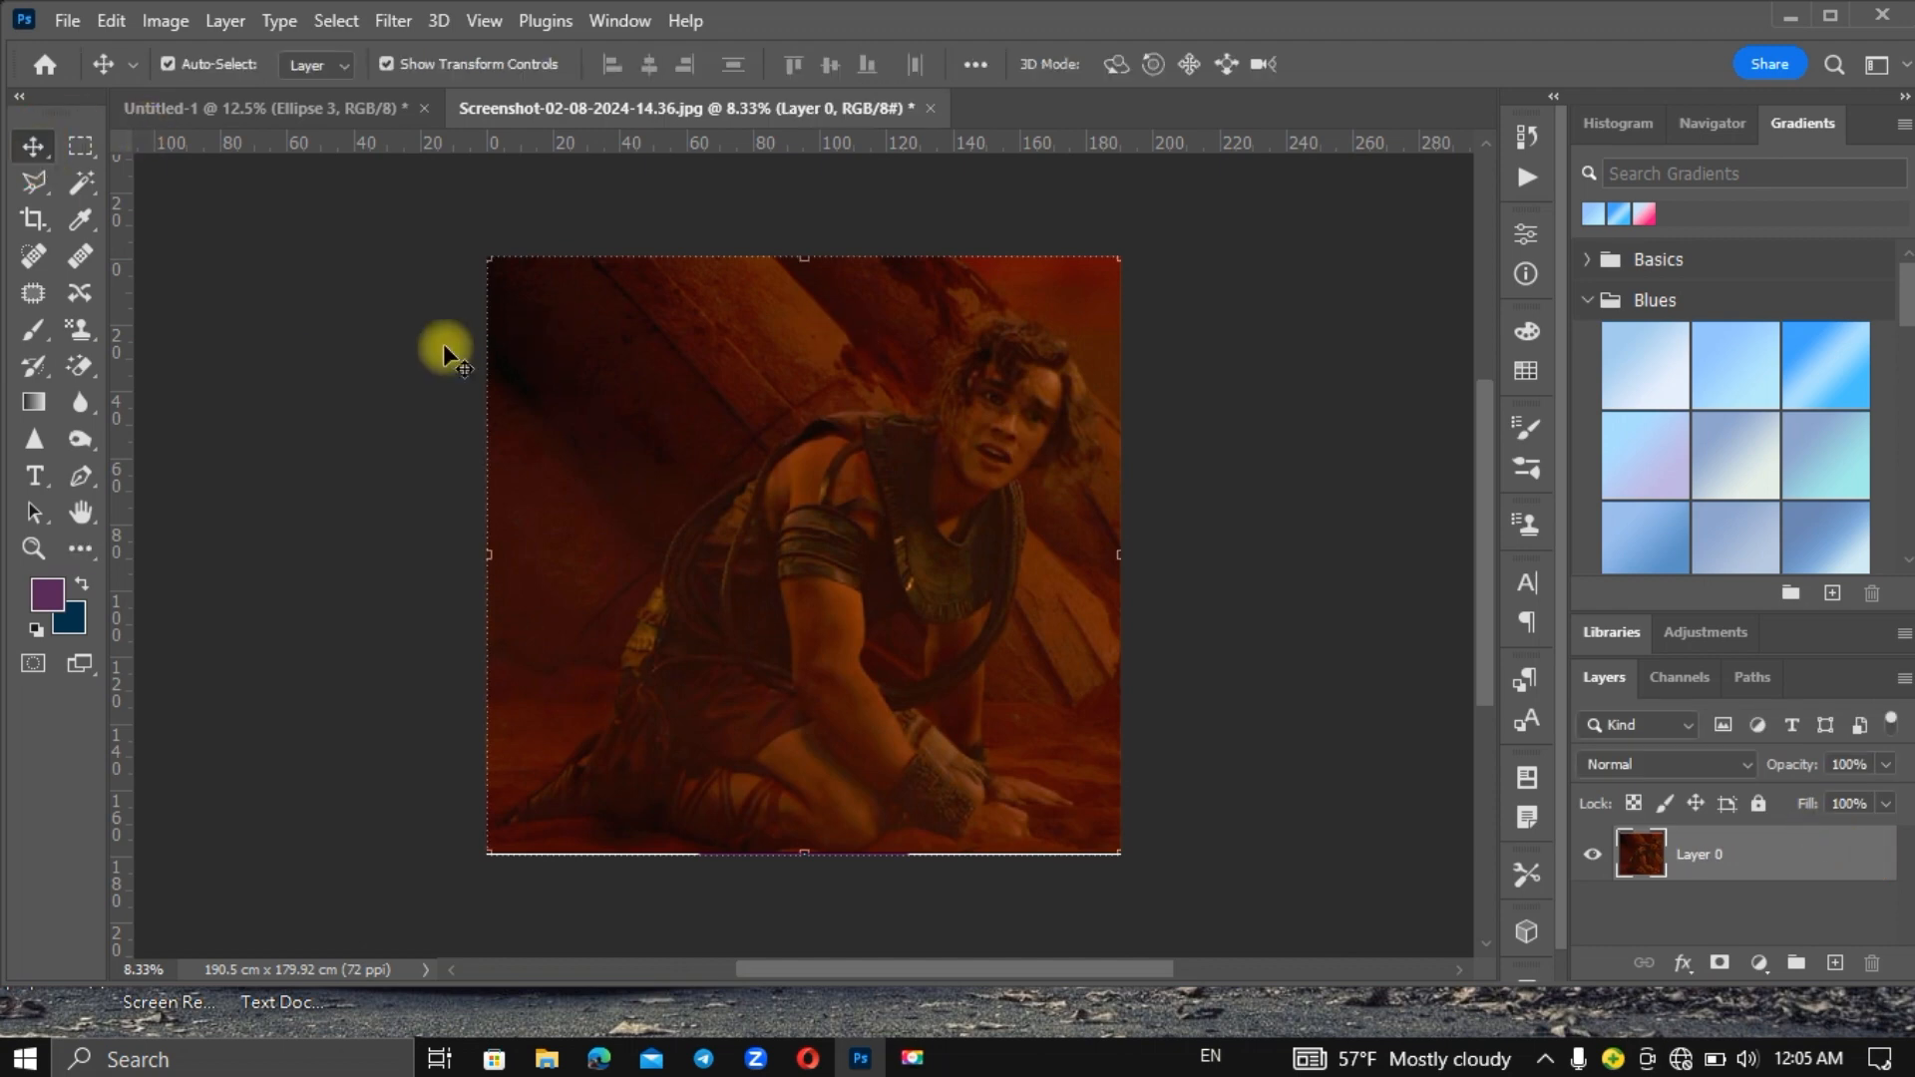
drag(796, 541, 848, 497)
drag(626, 455, 1057, 744)
Step: Scale the picture to about 72.6% and position it so it covers the whole canvas
drag(948, 655, 618, 387)
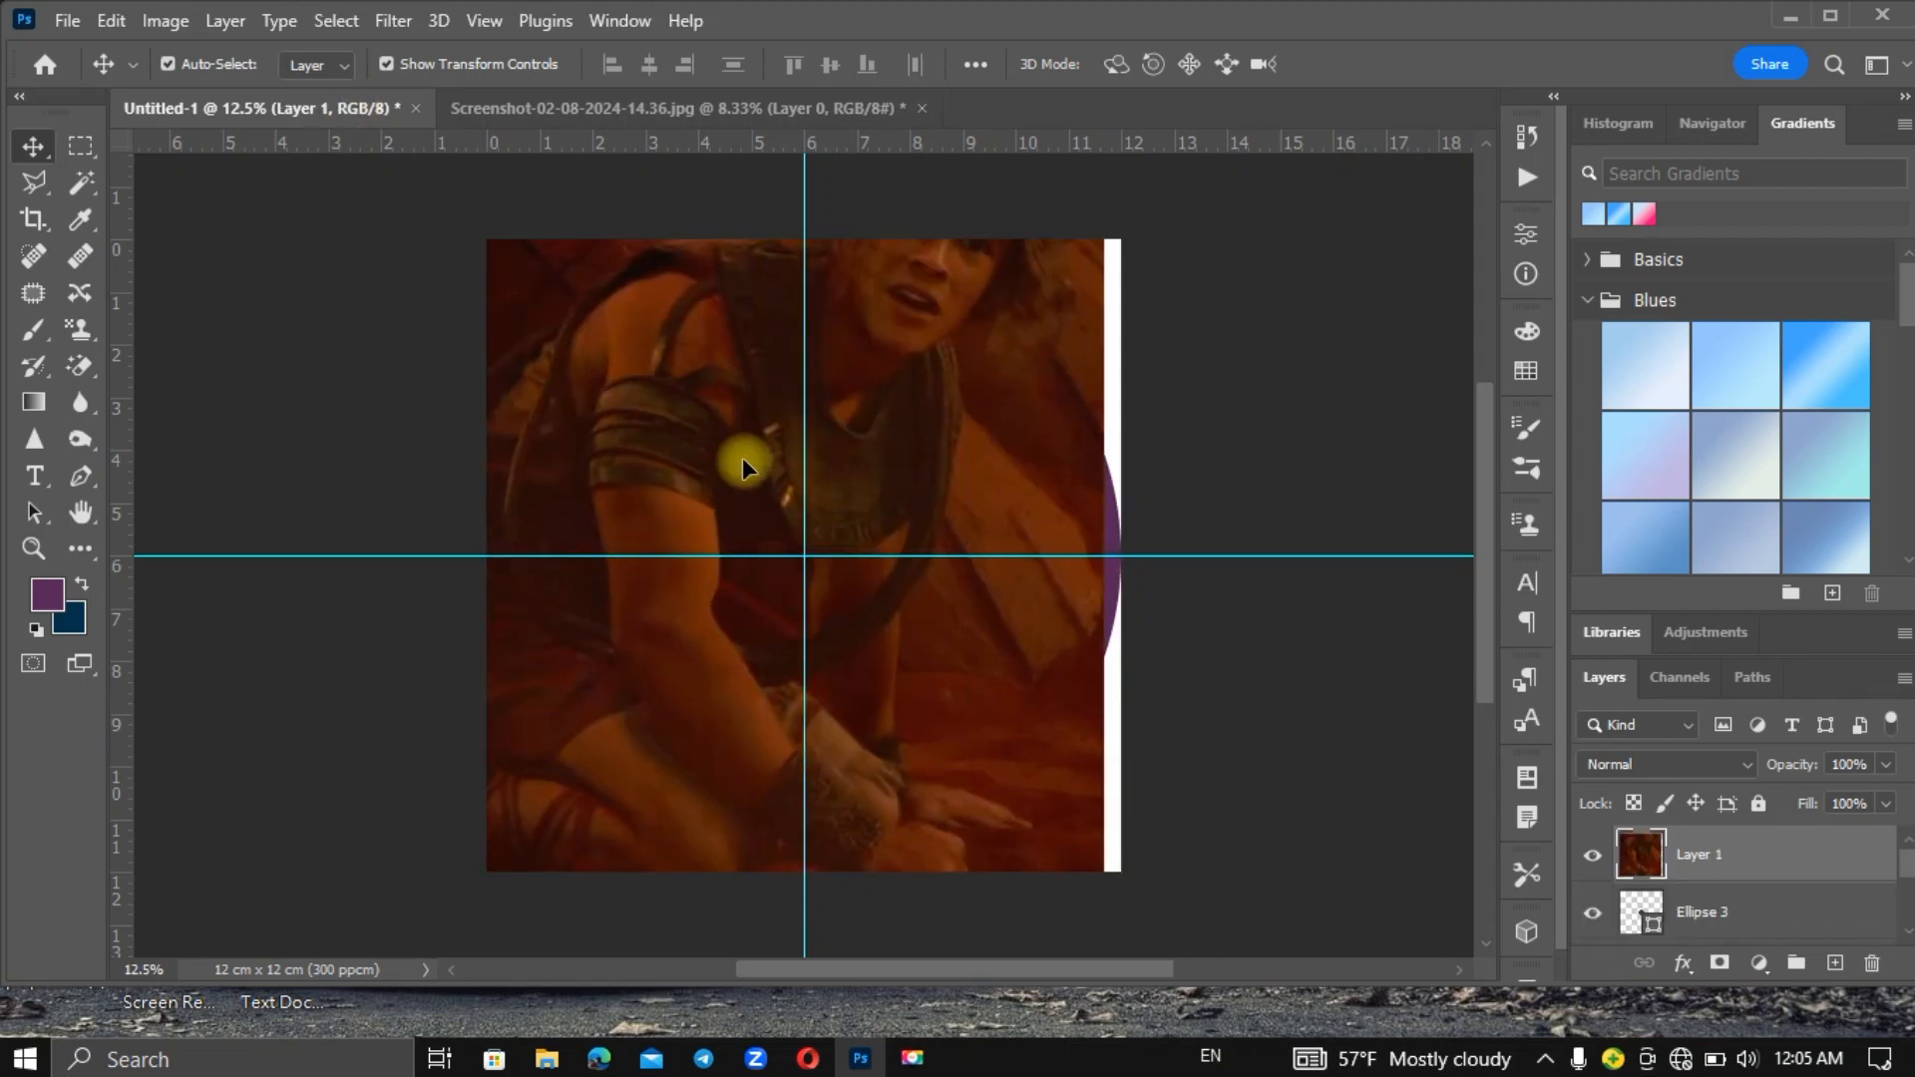
drag(1107, 721, 739, 577)
drag(720, 444, 923, 497)
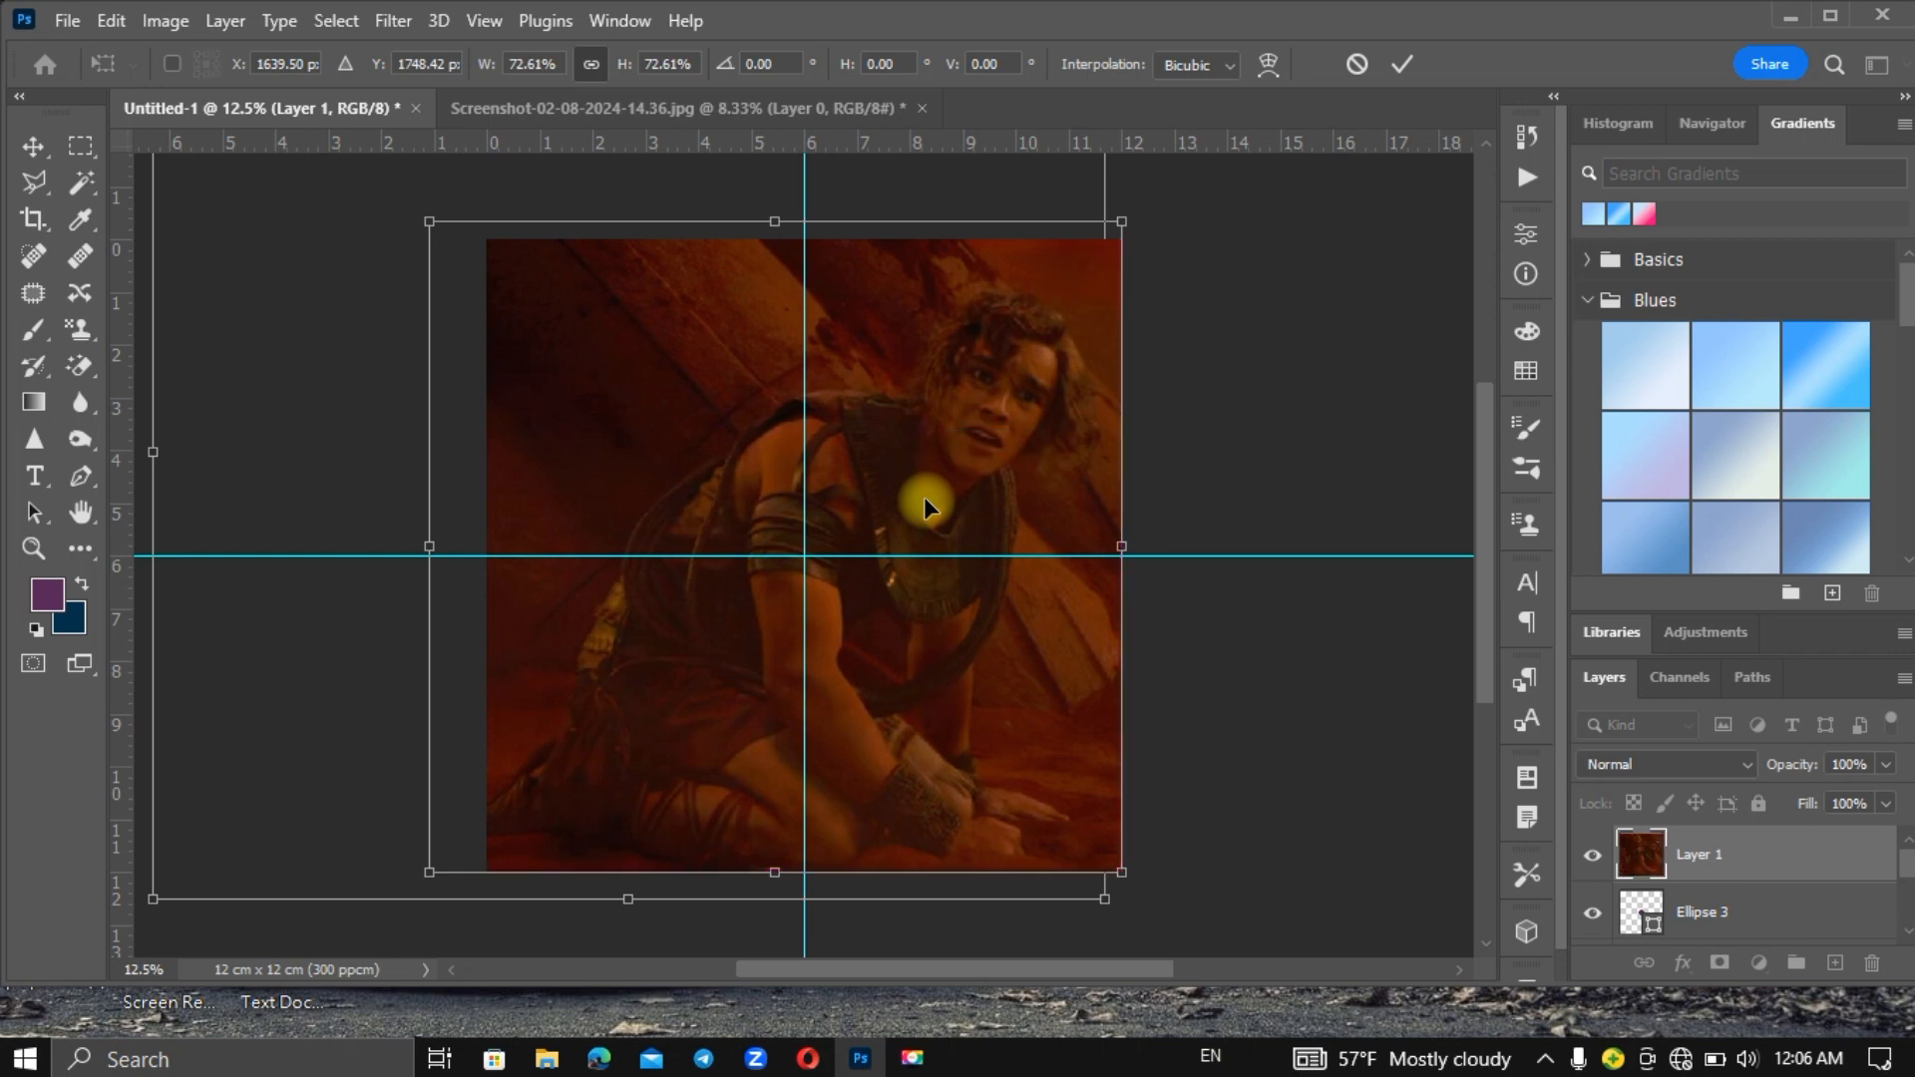
Step: Move the picture layer below the two small circle layers and clip it to the 12 cm circle with a clipping mask
drag(1788, 860, 1800, 928)
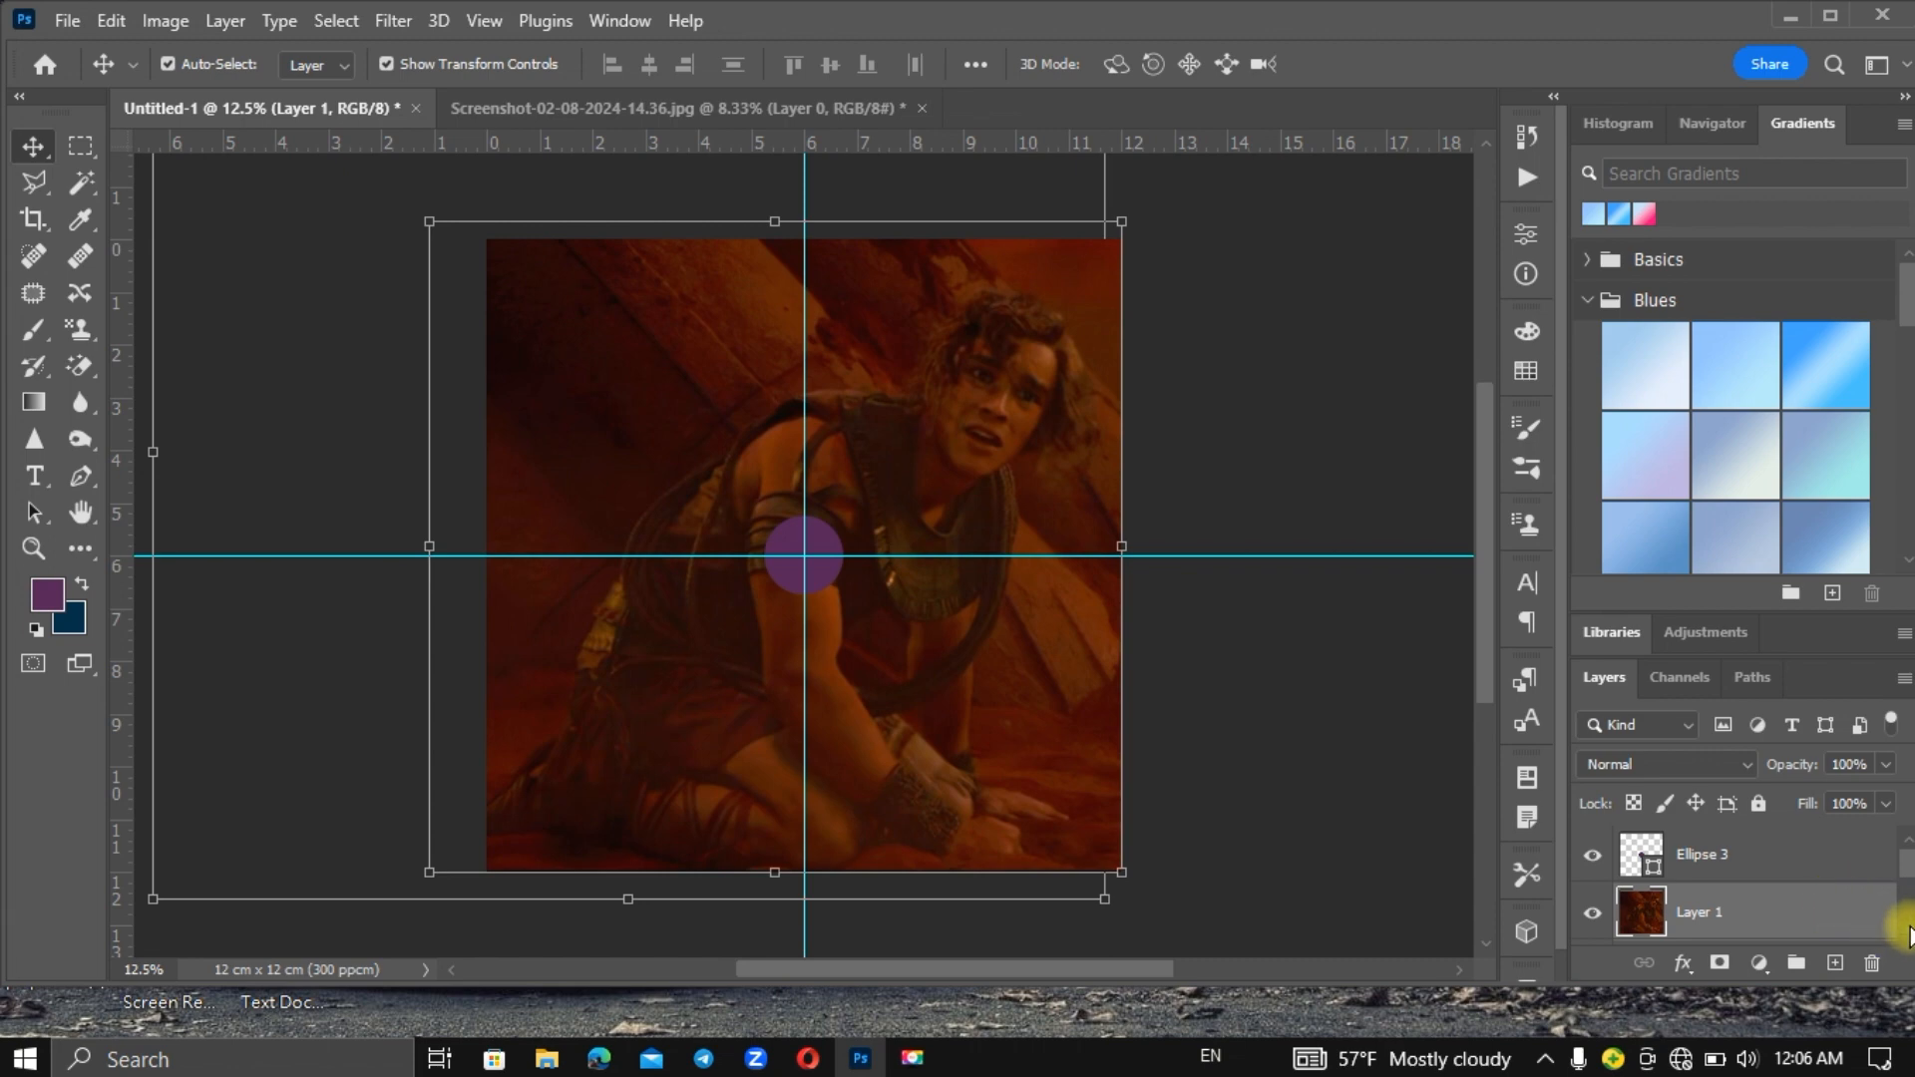
scroll(1831, 897, down, 1)
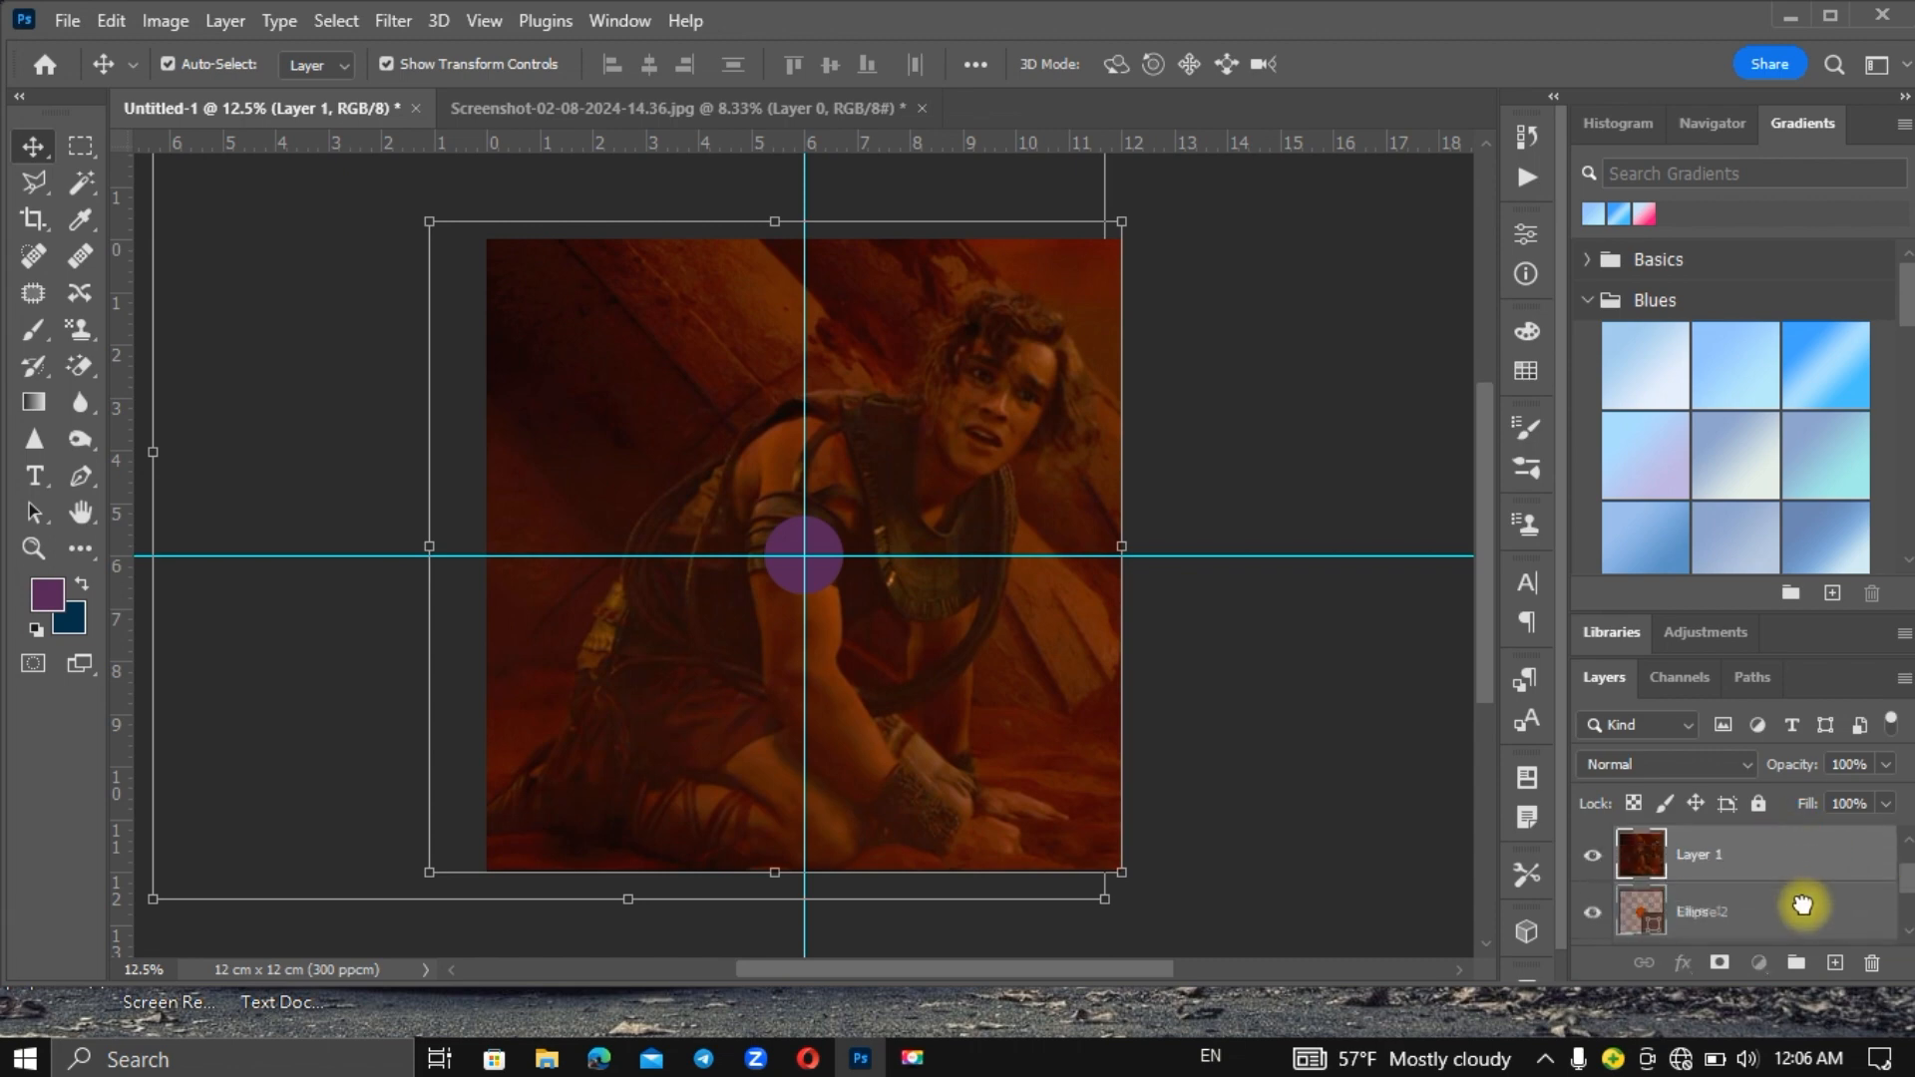
drag(1791, 853, 1798, 932)
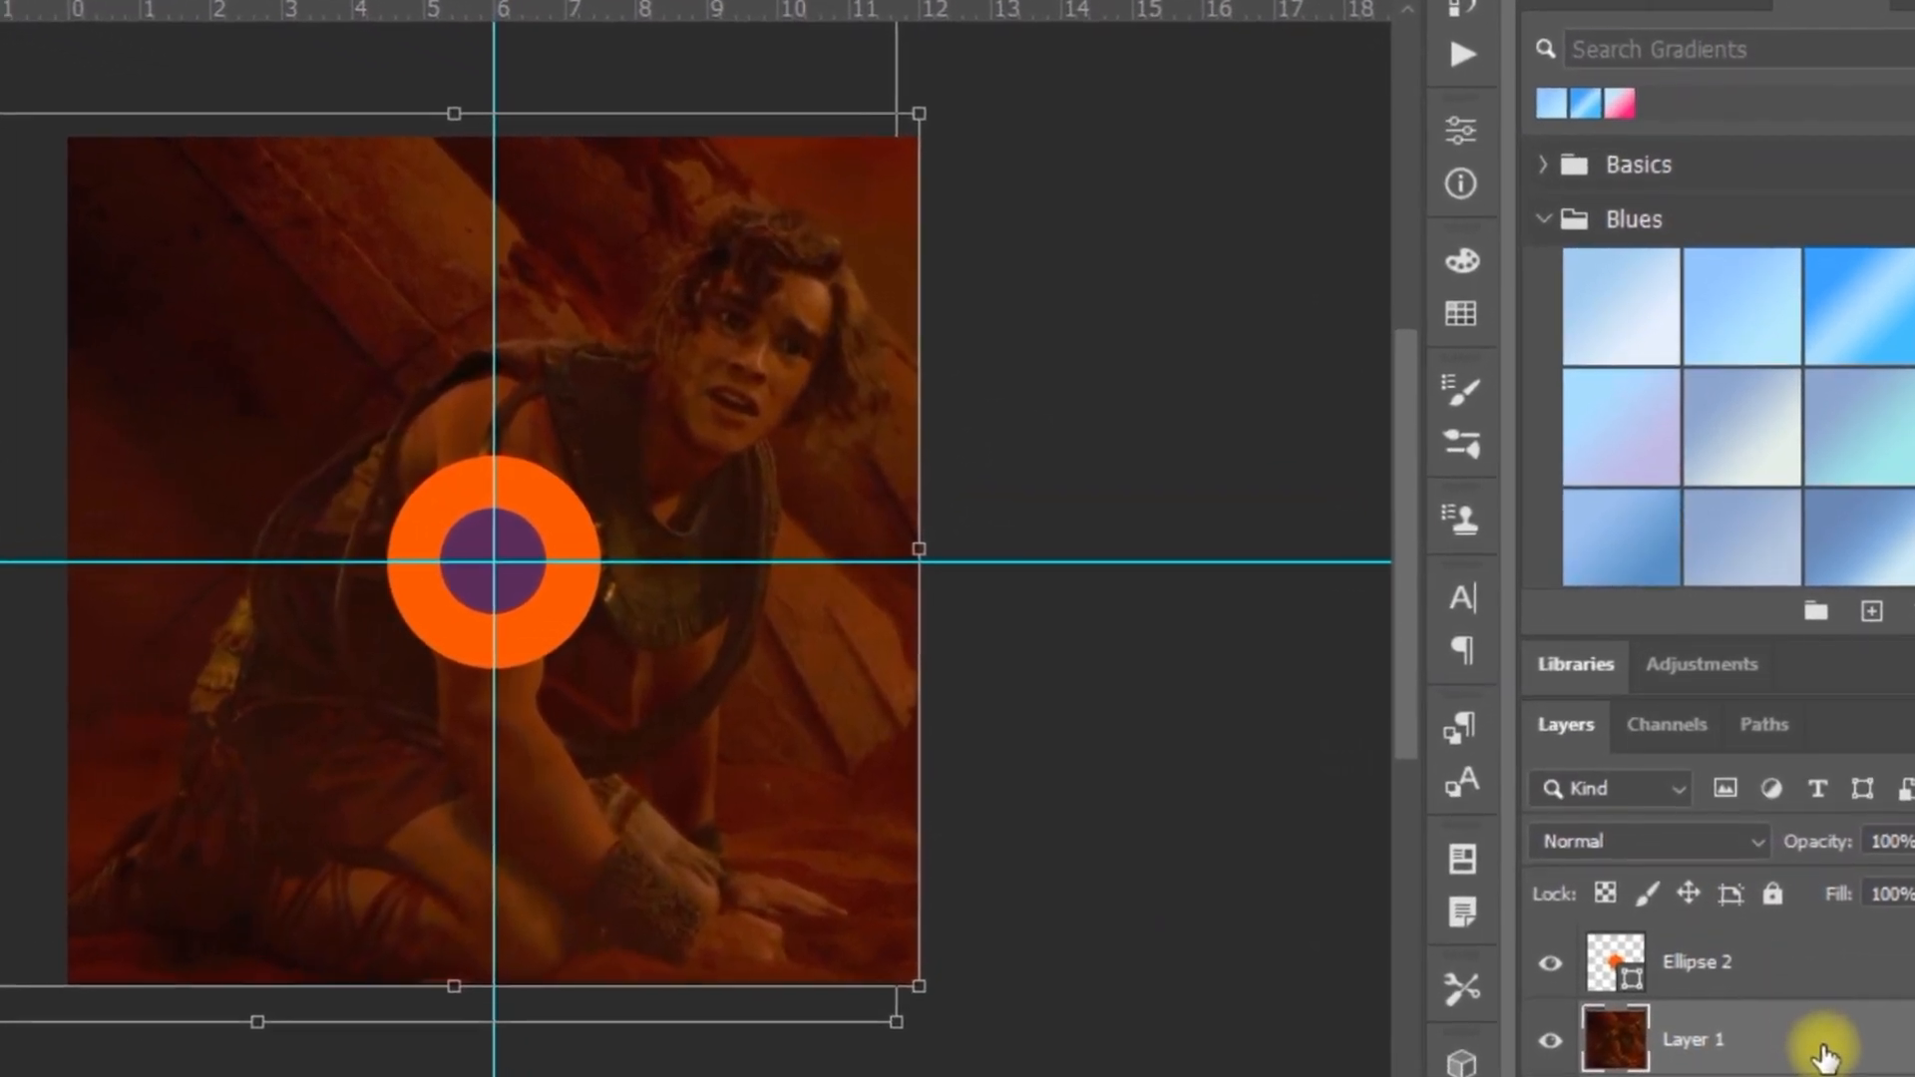
right_click(1817, 1027)
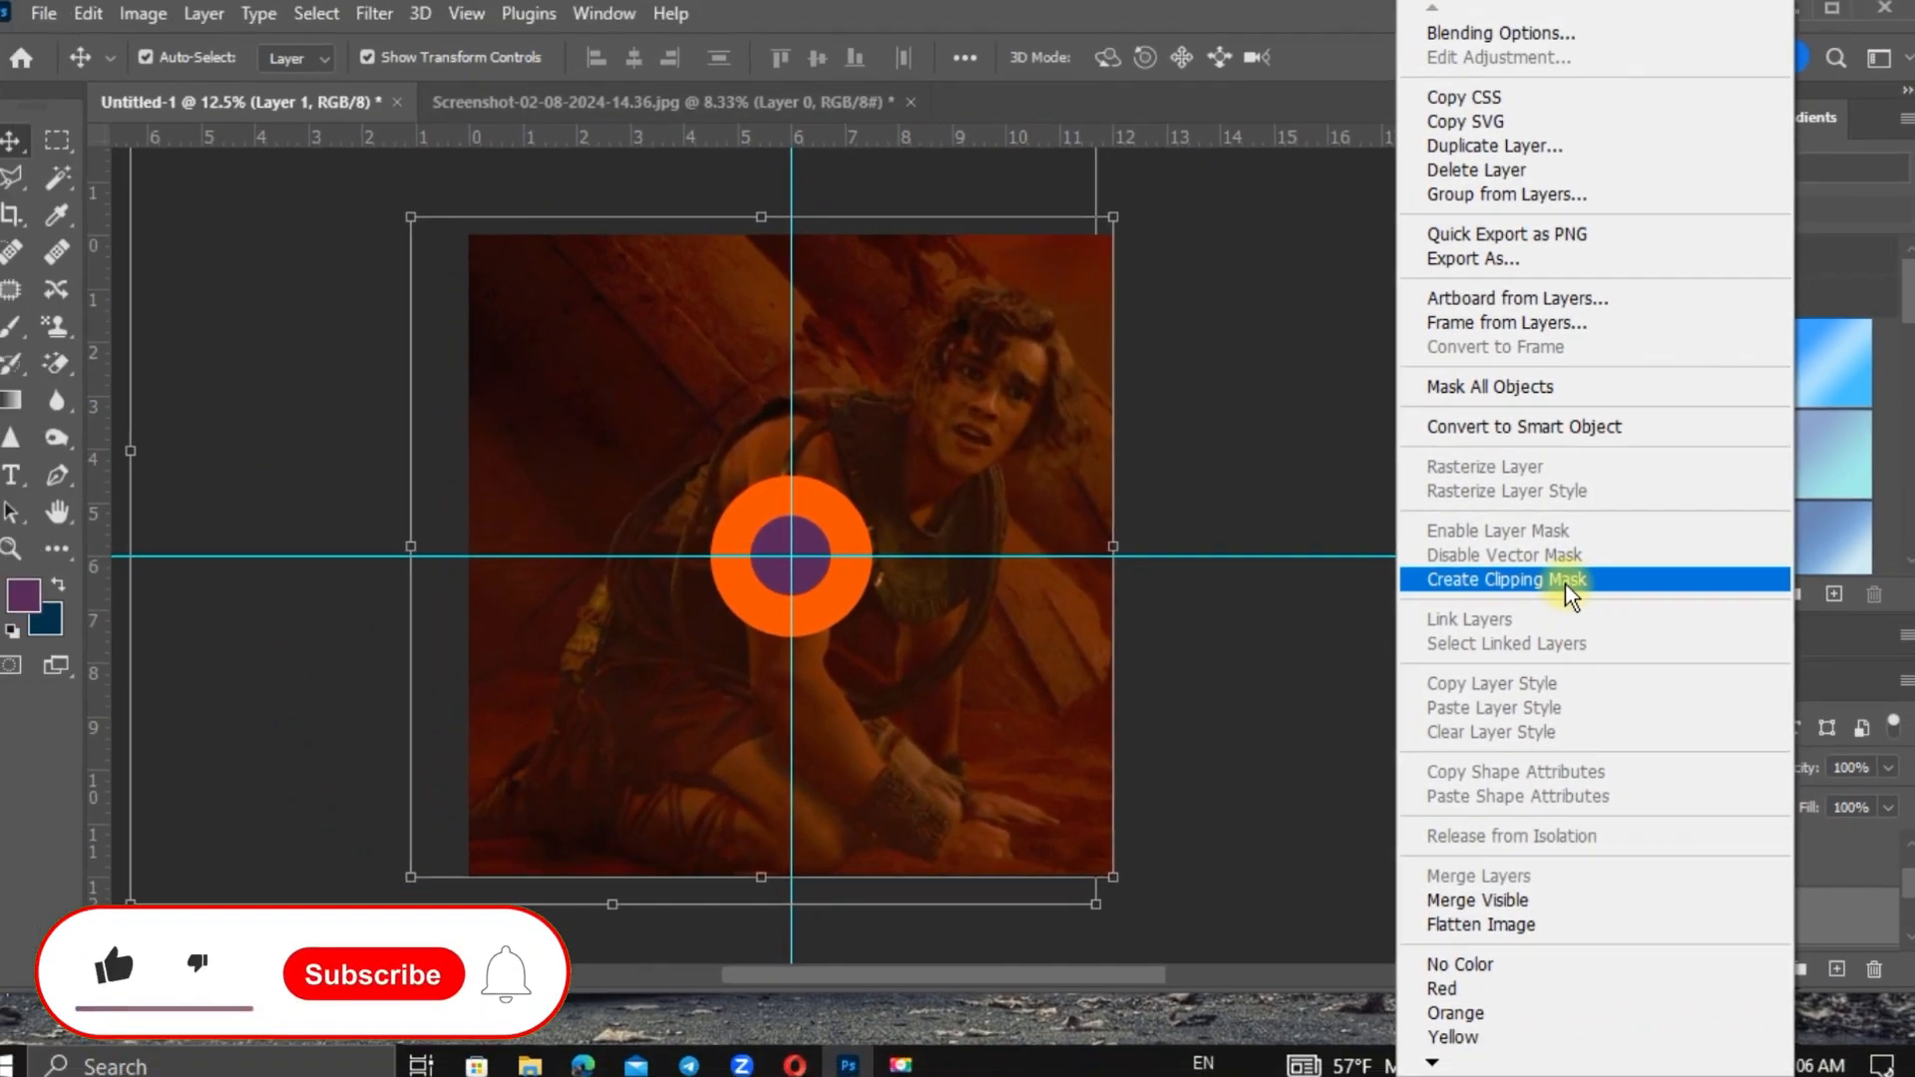
click(1517, 600)
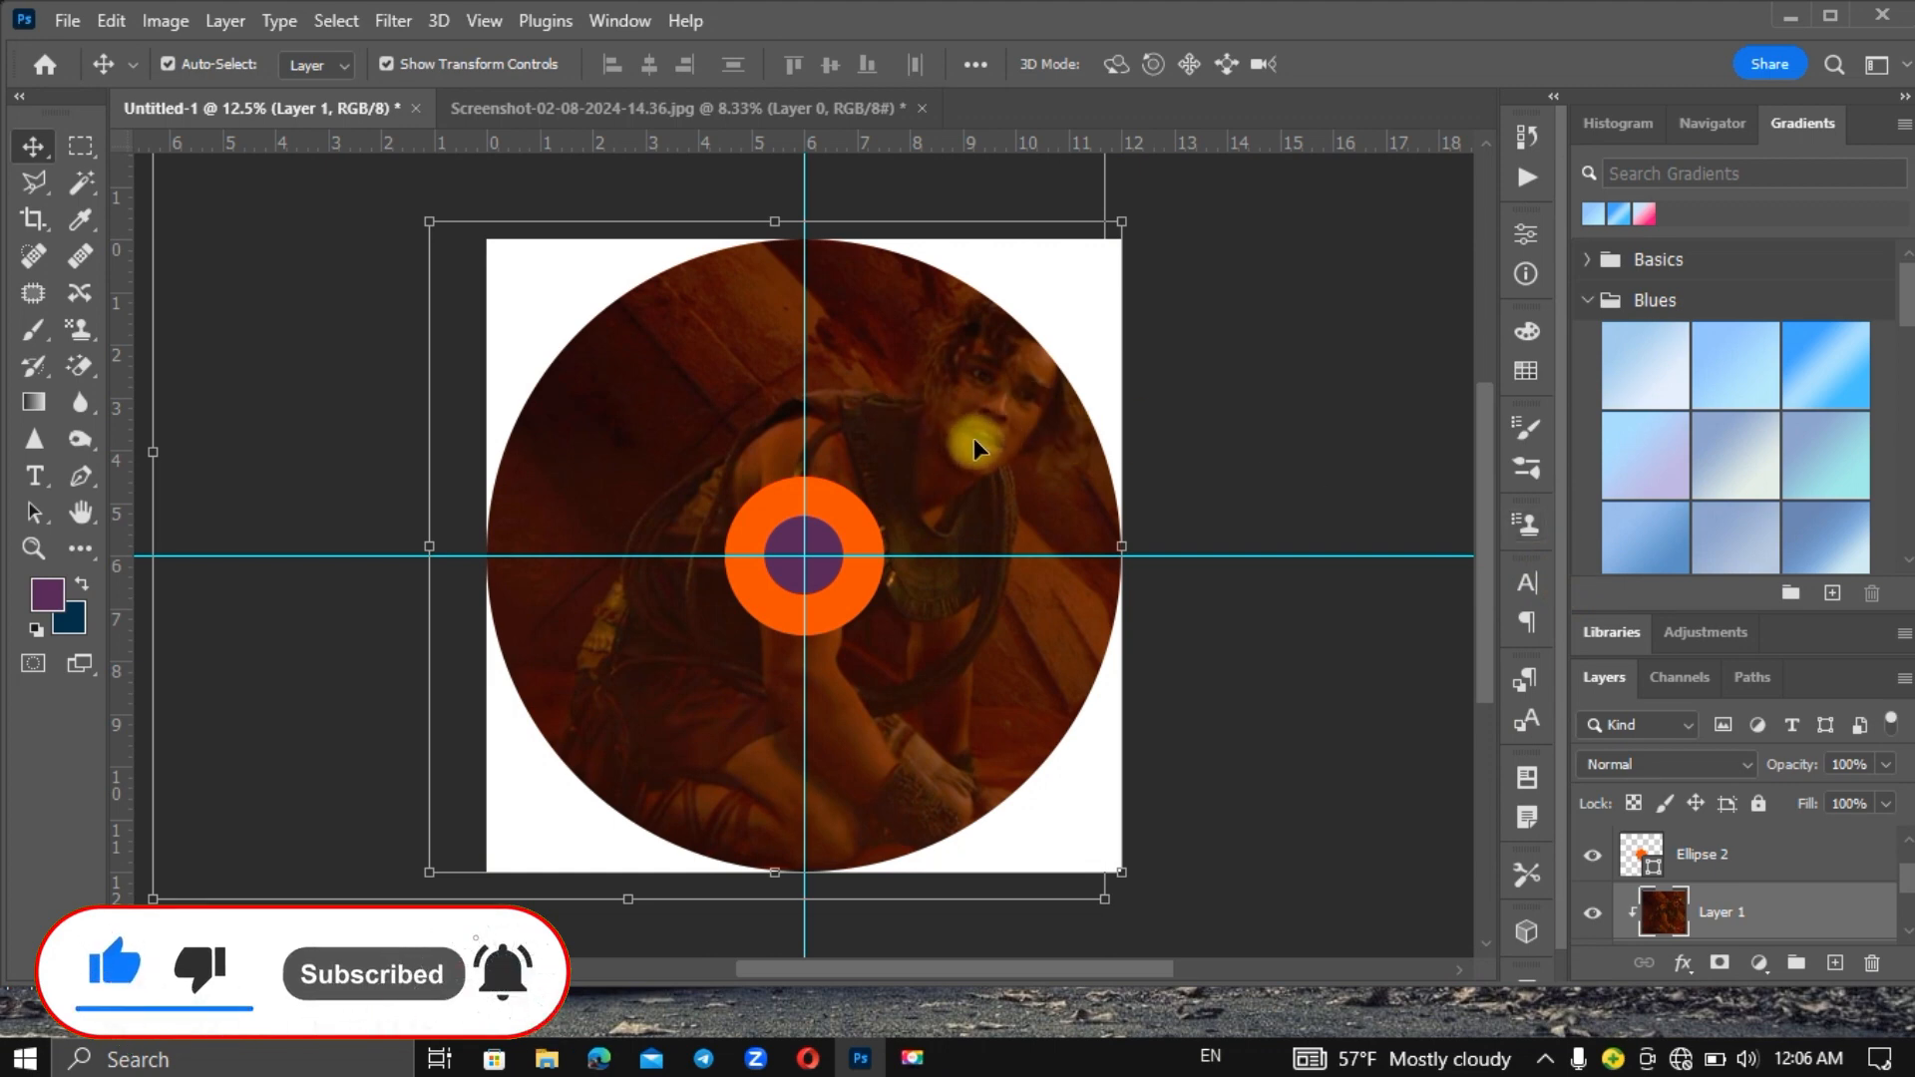
Step: Shift the clipped picture slightly down and stretch it to about 101.4% width and 101.9% height to cover the disc
mouse_move(973, 439)
mouse_down()
mouse_move(953, 454)
mouse_move(977, 477)
mouse_up()
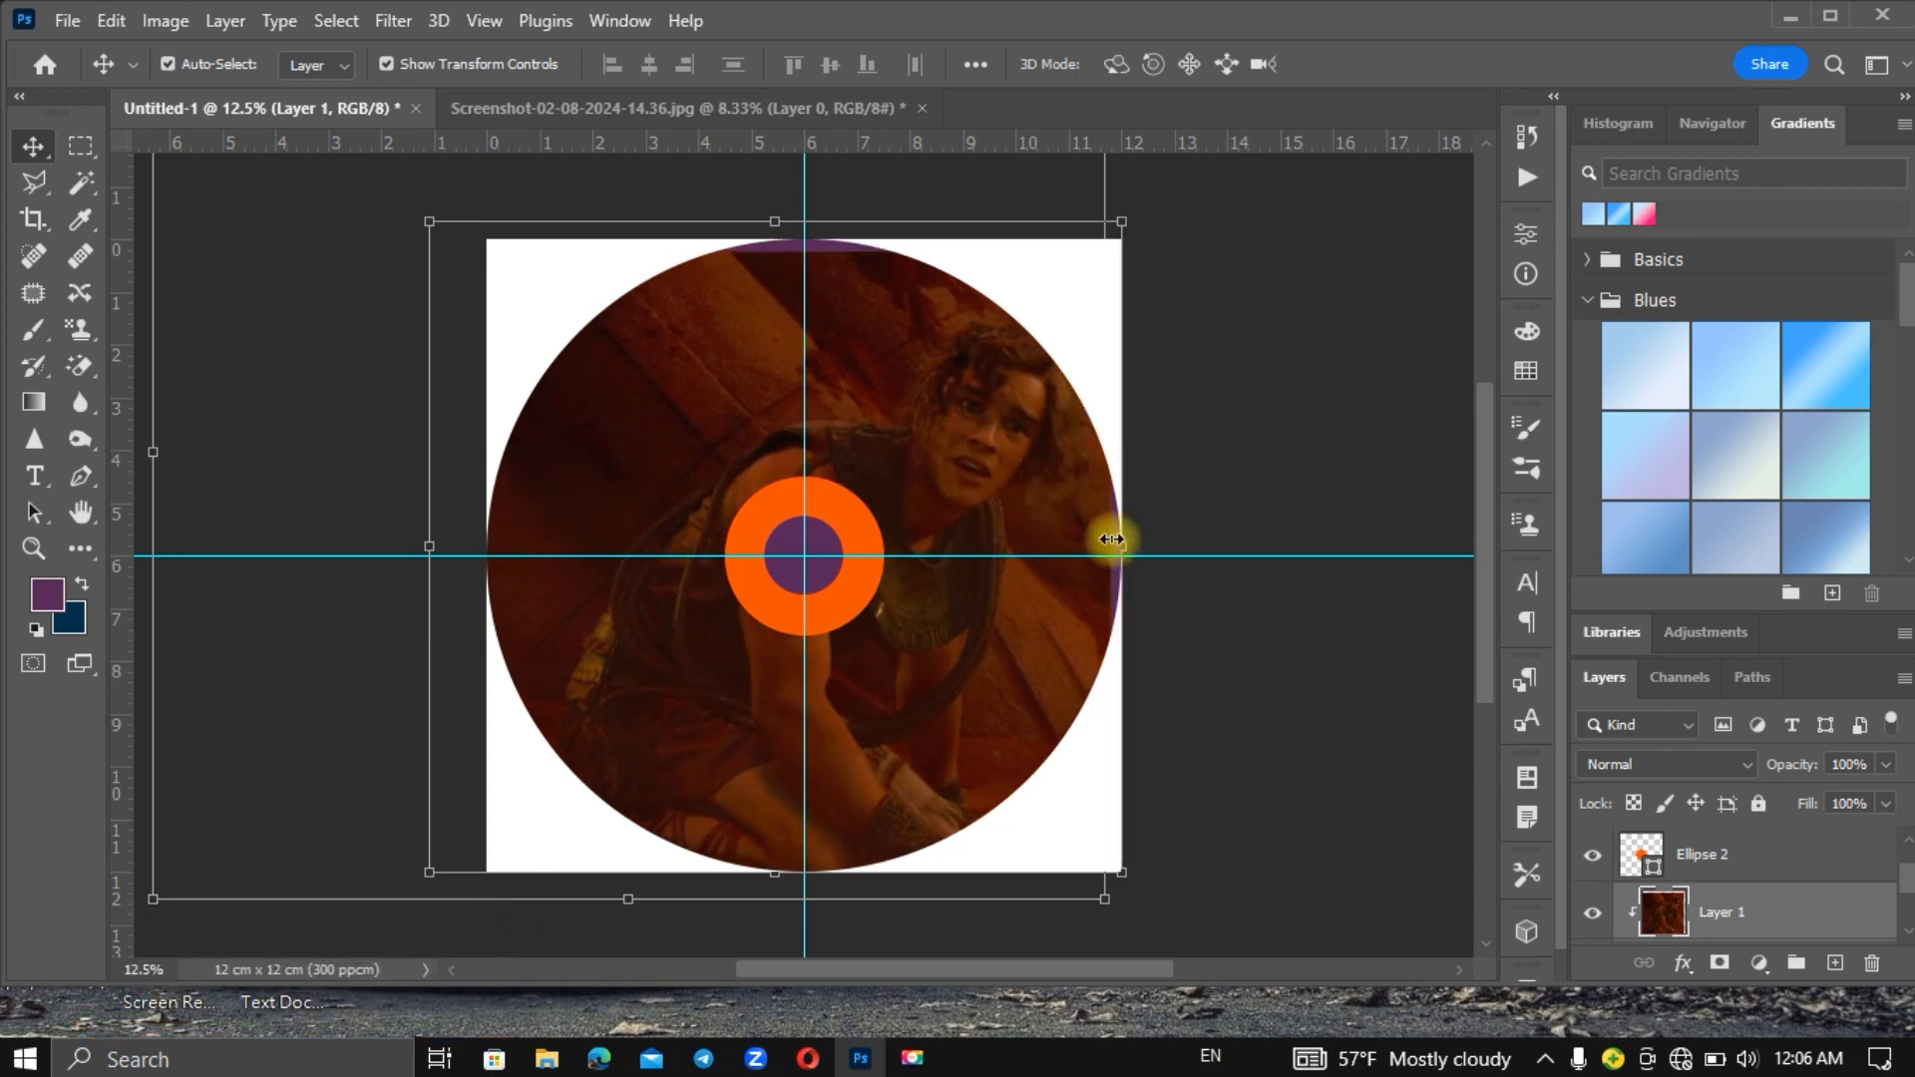
drag(1110, 539, 1121, 544)
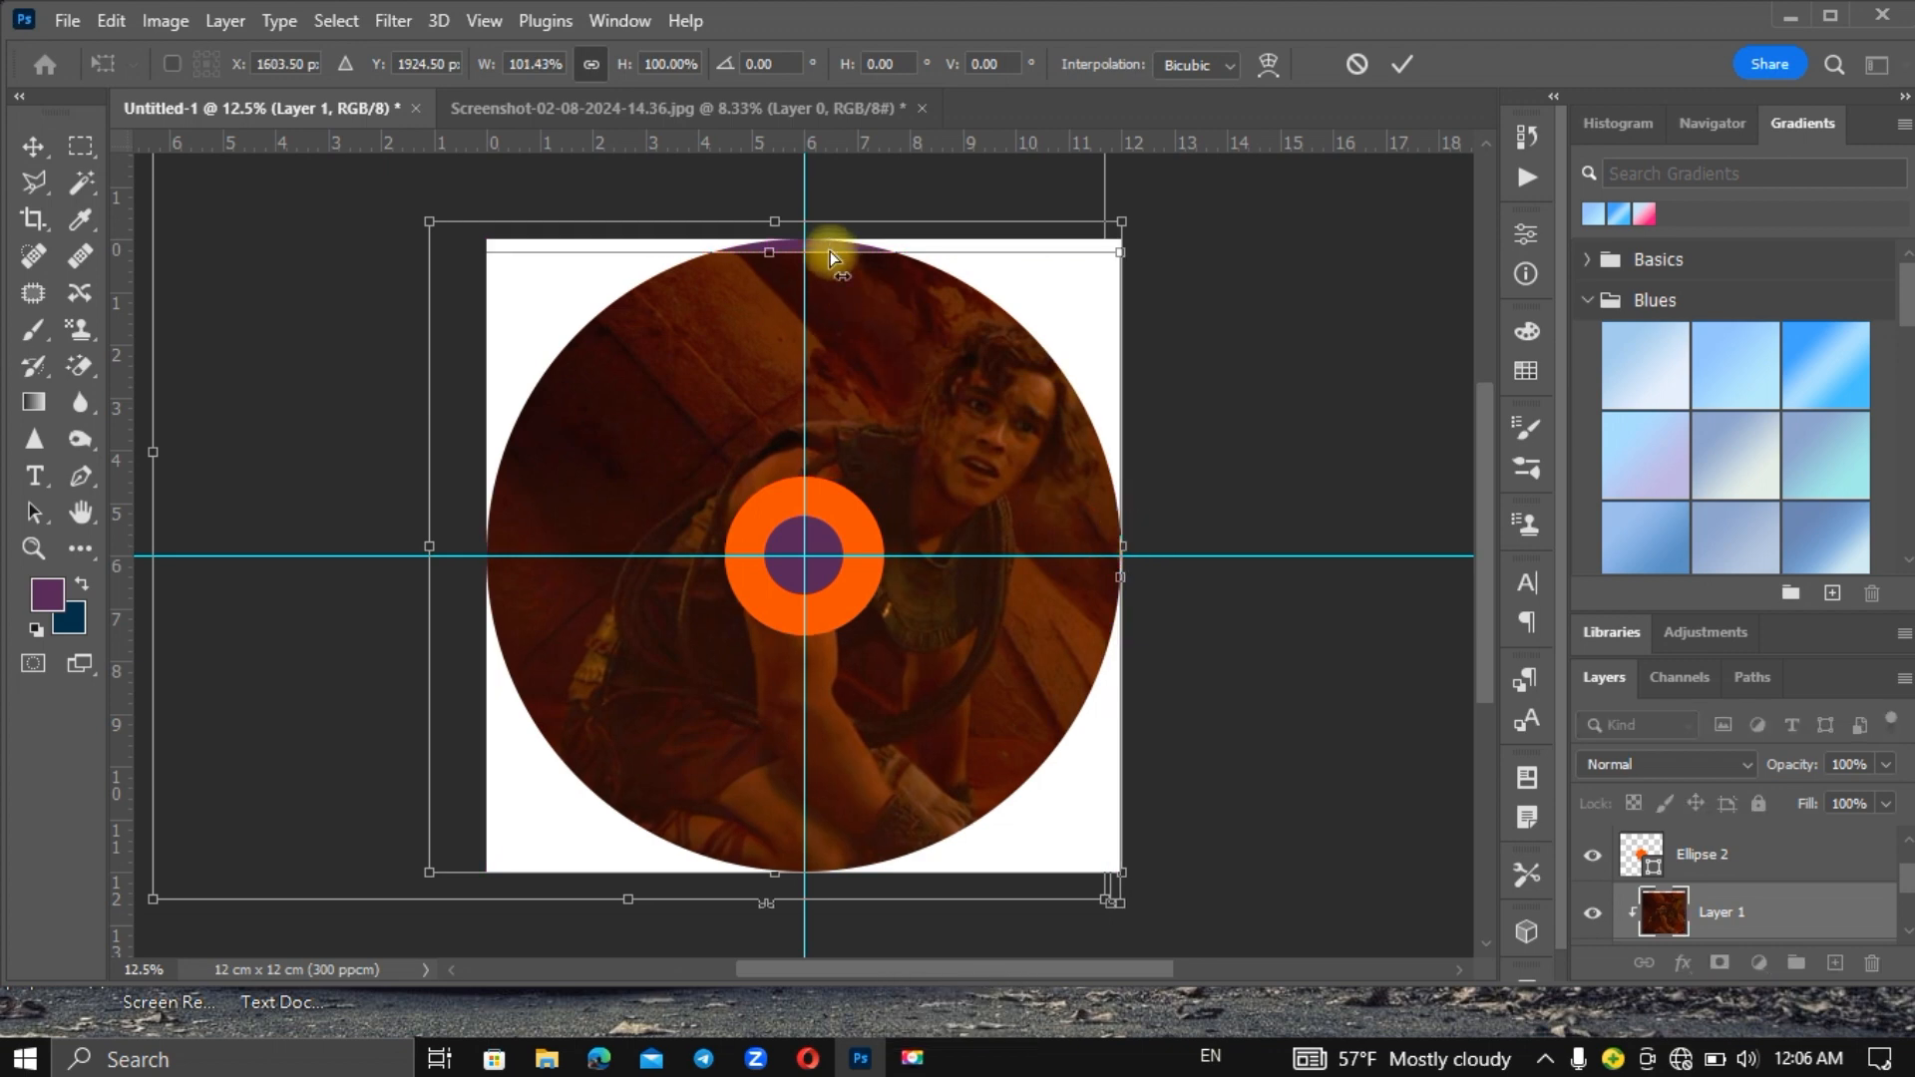
drag(829, 251, 813, 239)
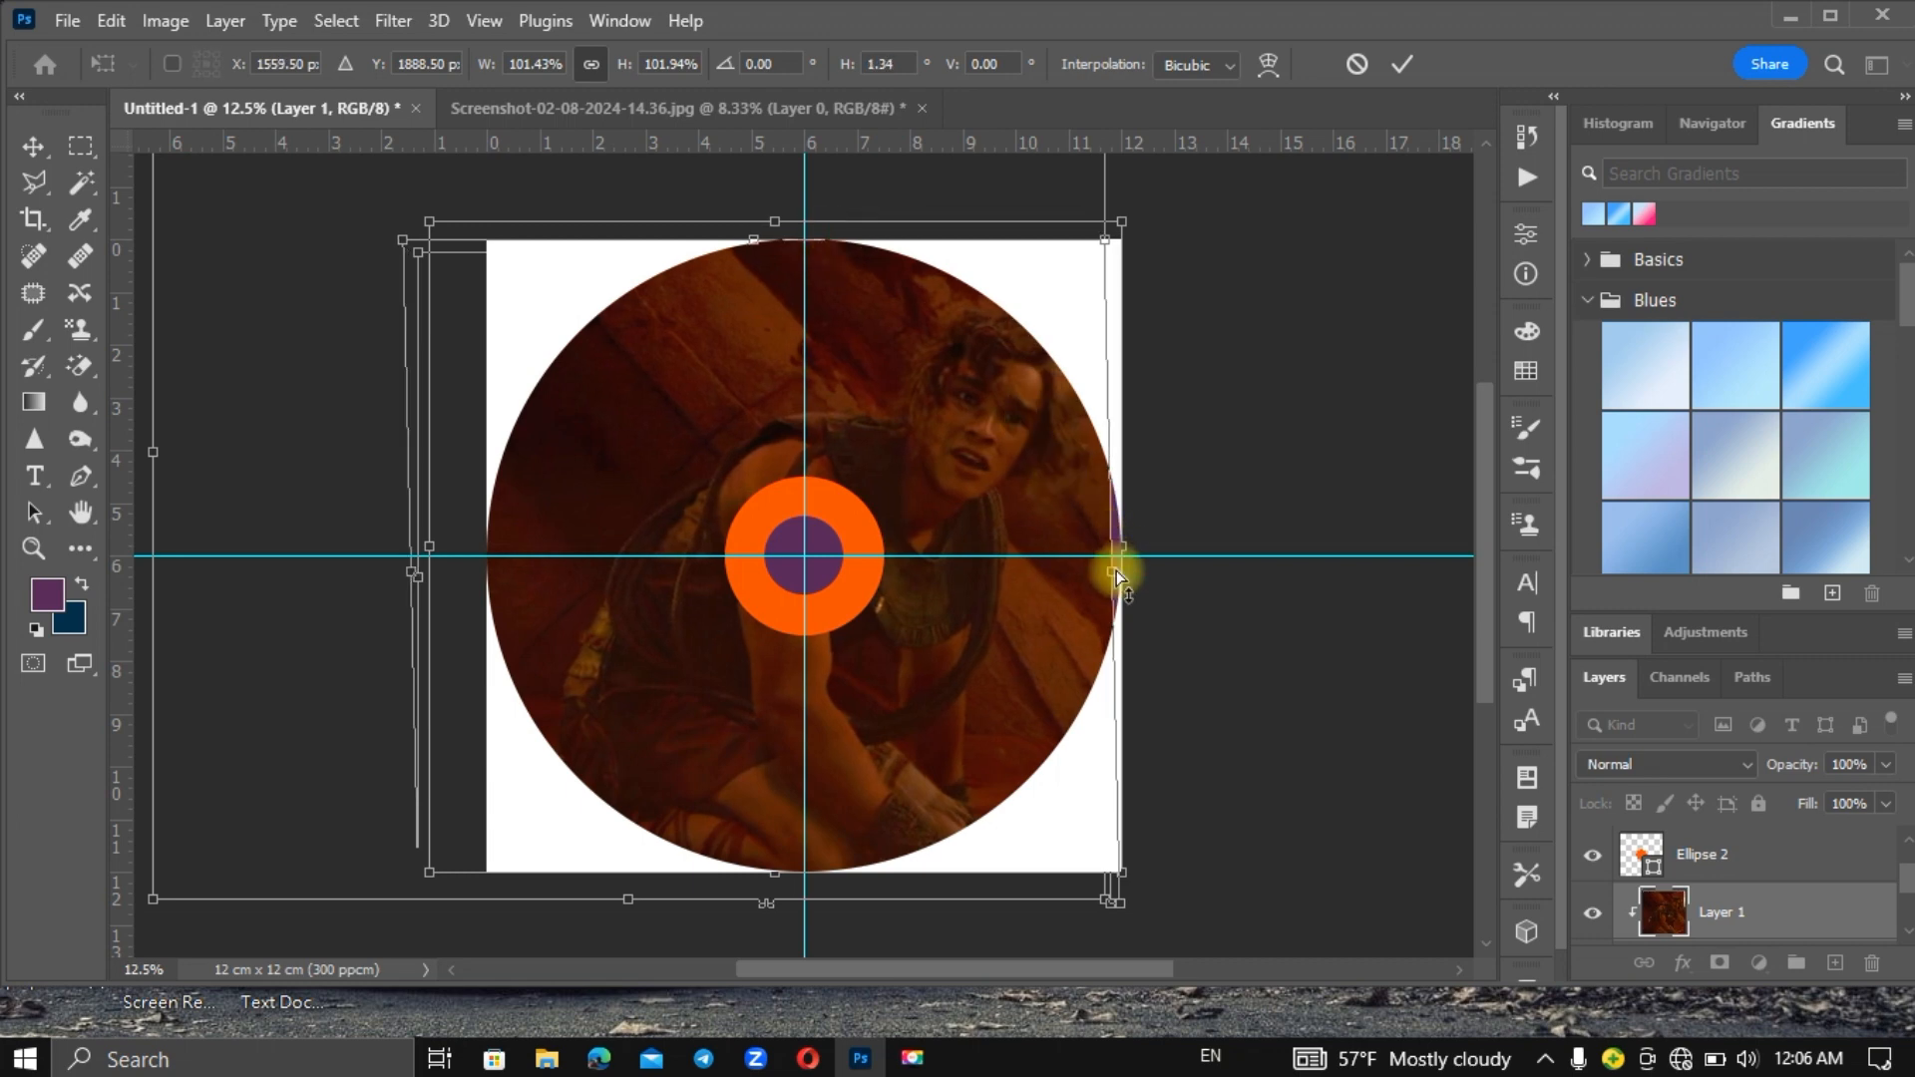
drag(1115, 571, 1116, 570)
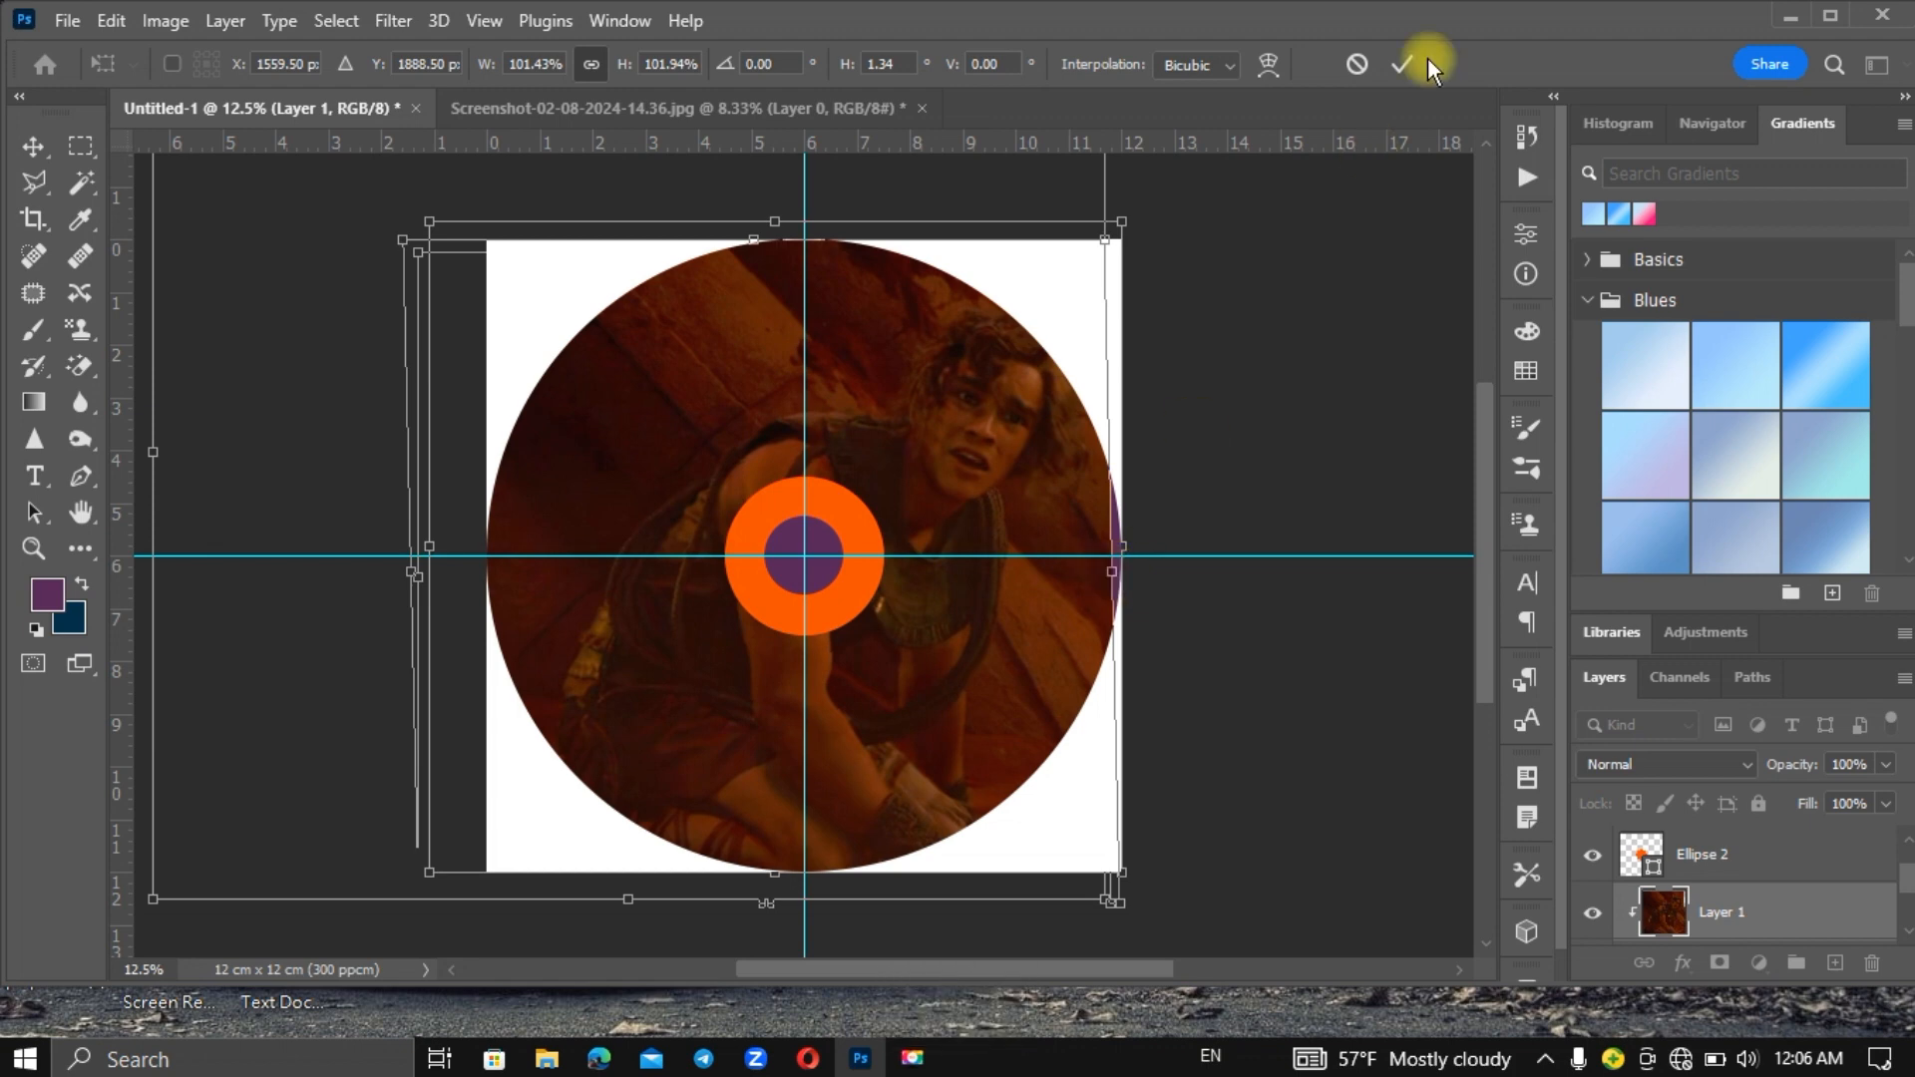
key(Return)
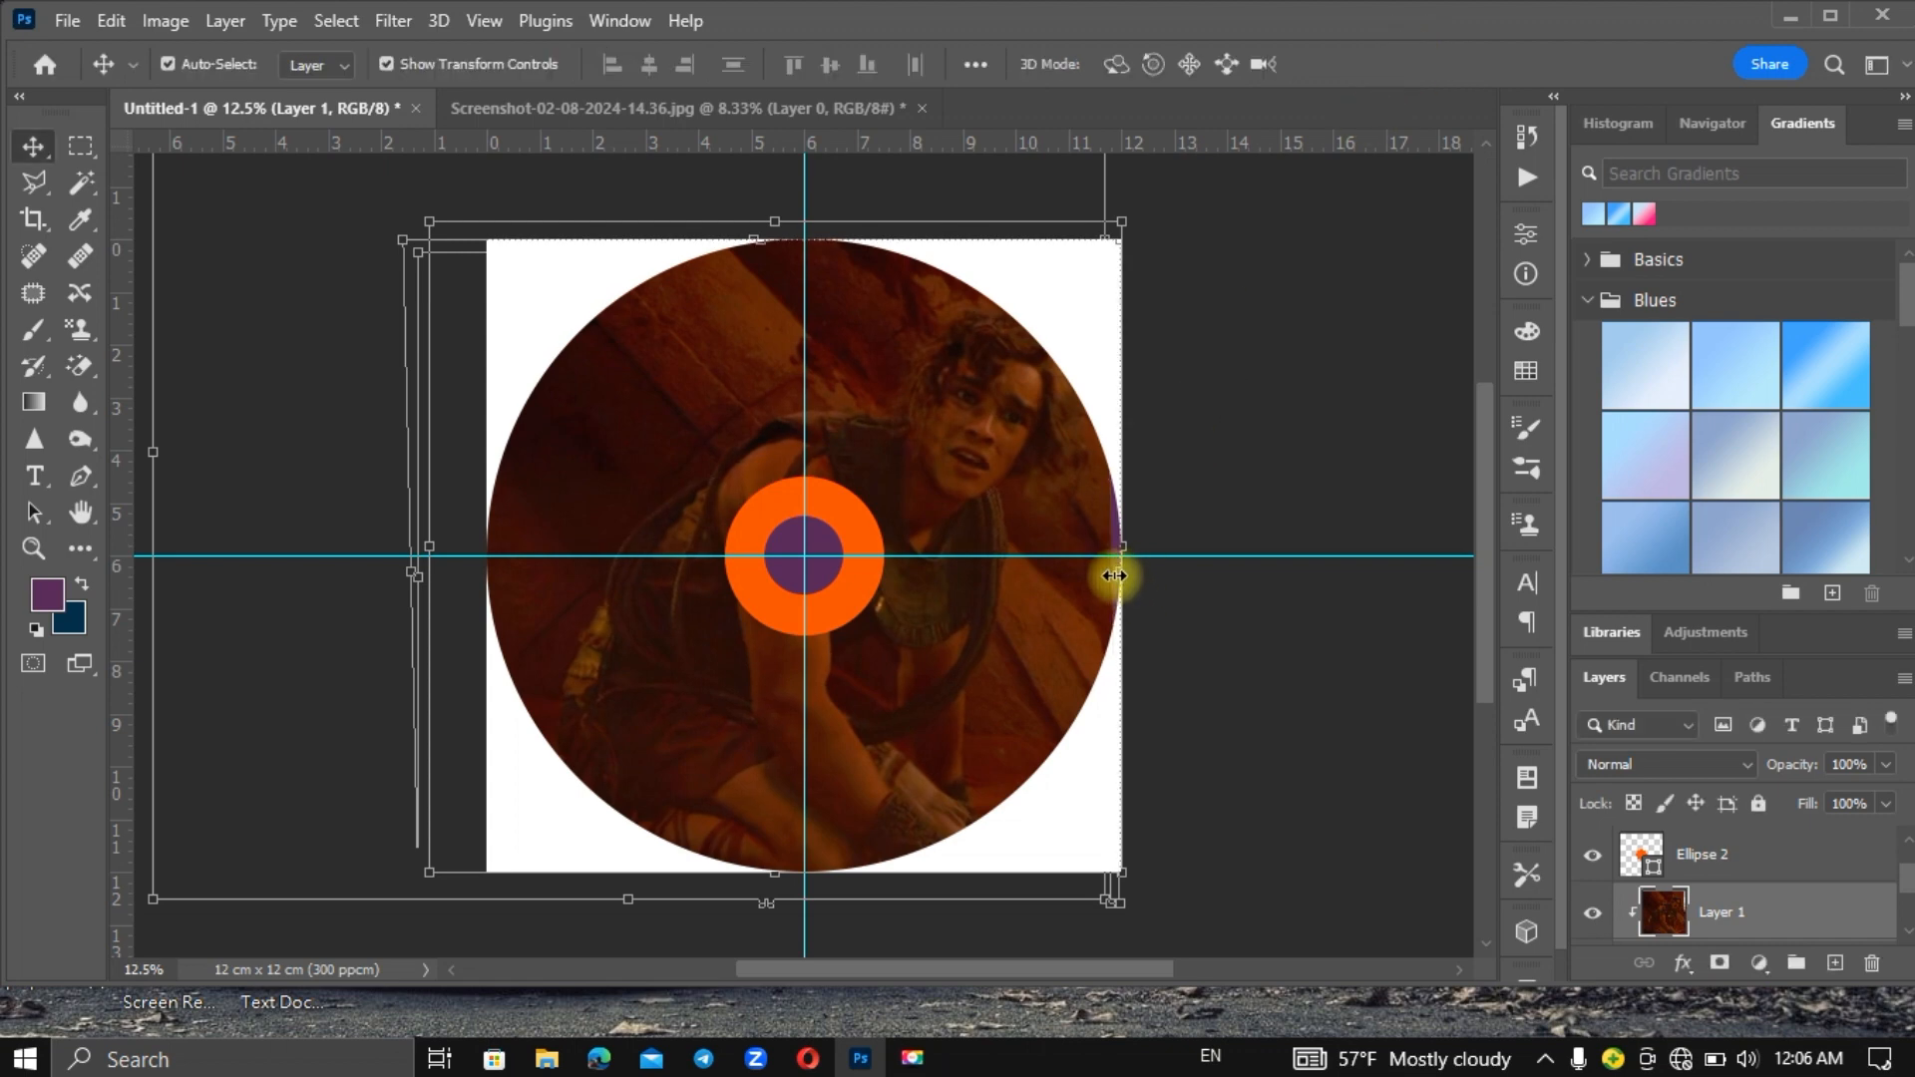
Step: Free-transform the picture again, stretching its width to about 101% with a vertical skew of about 0.67°, to cover the disc's right edge
key(ctrl+t)
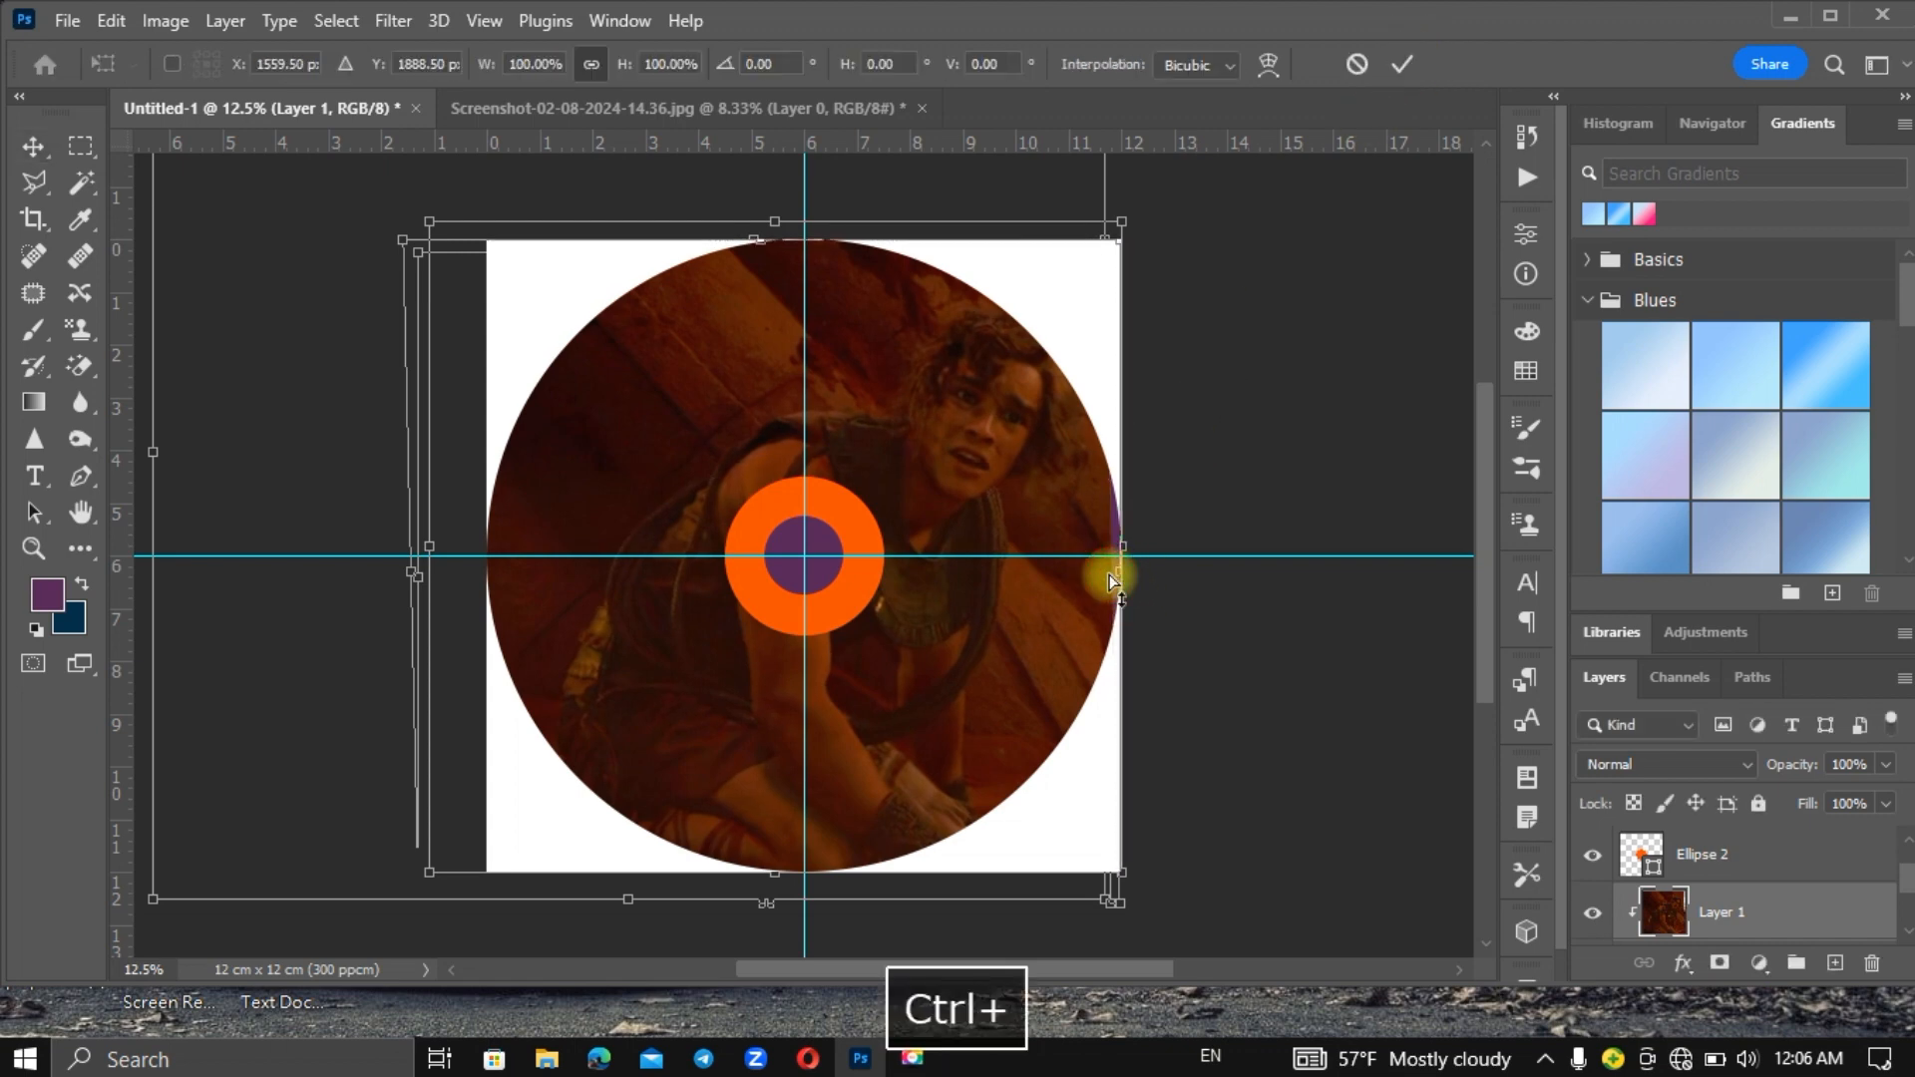
drag(1109, 574, 1110, 588)
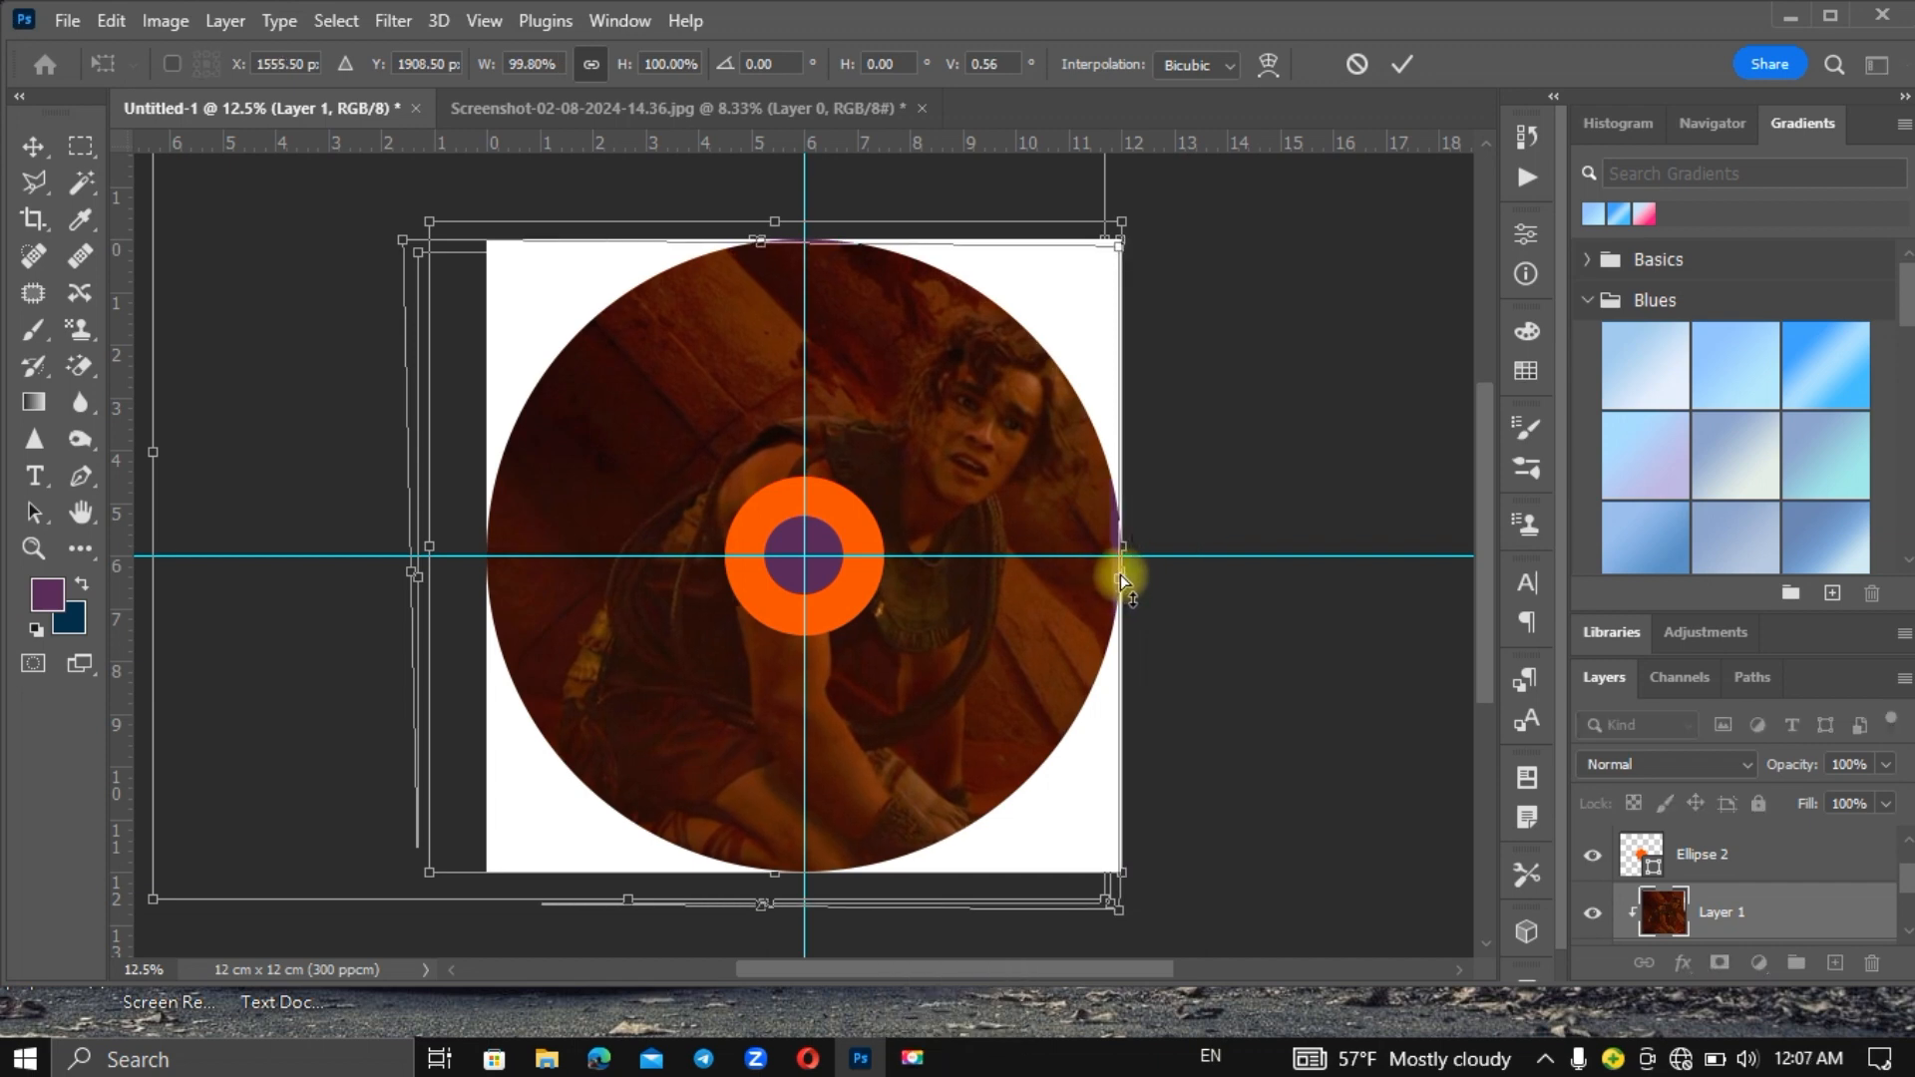
drag(1121, 580, 1125, 585)
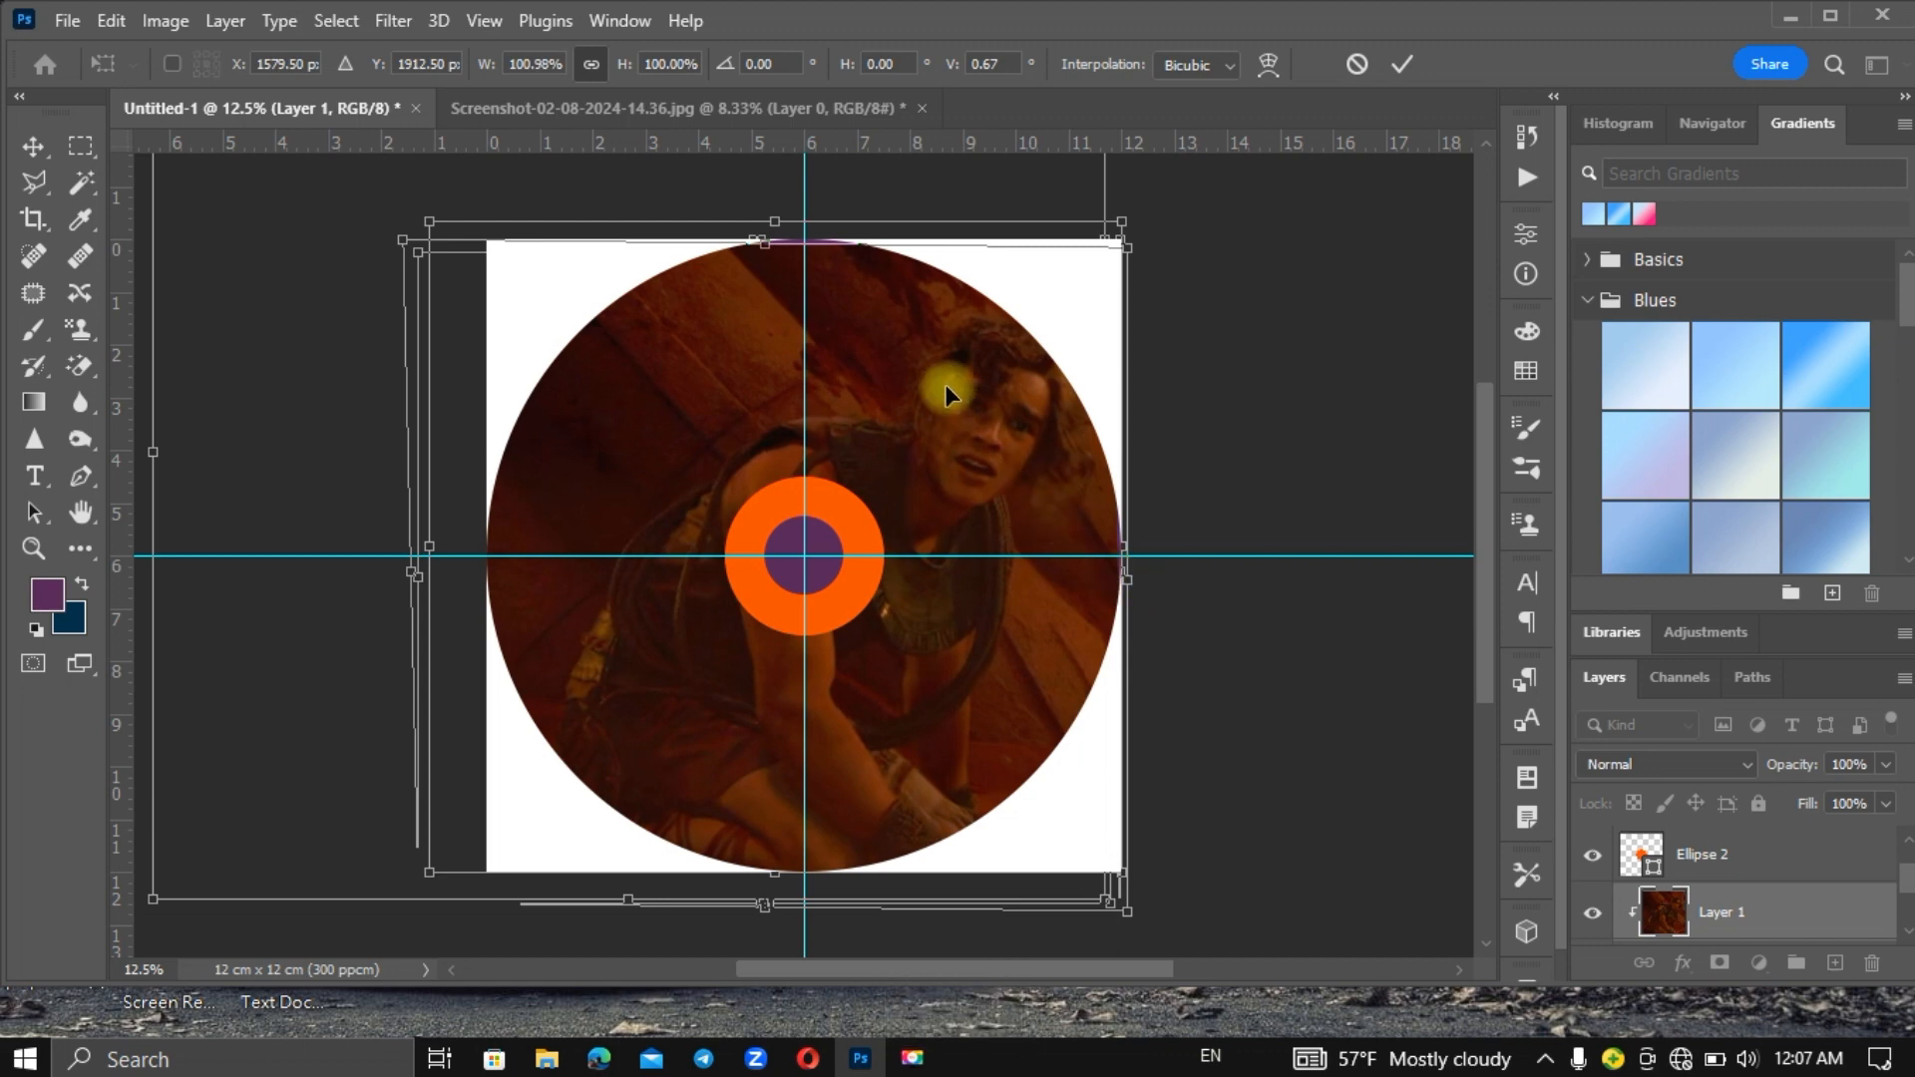
Step: Nudge the picture up to Y 1880.50 px so it covers the disc's top edge
key(Up)
key(Up)
key(Up)
key(Up)
key(Up)
key(Up)
key(Up)
key(Up)
key(Up)
key(Up)
key(Up)
key(Up)
key(Up)
key(Up)
key(Up)
key(Up)
key(Up)
key(Up)
key(Up)
key(Up)
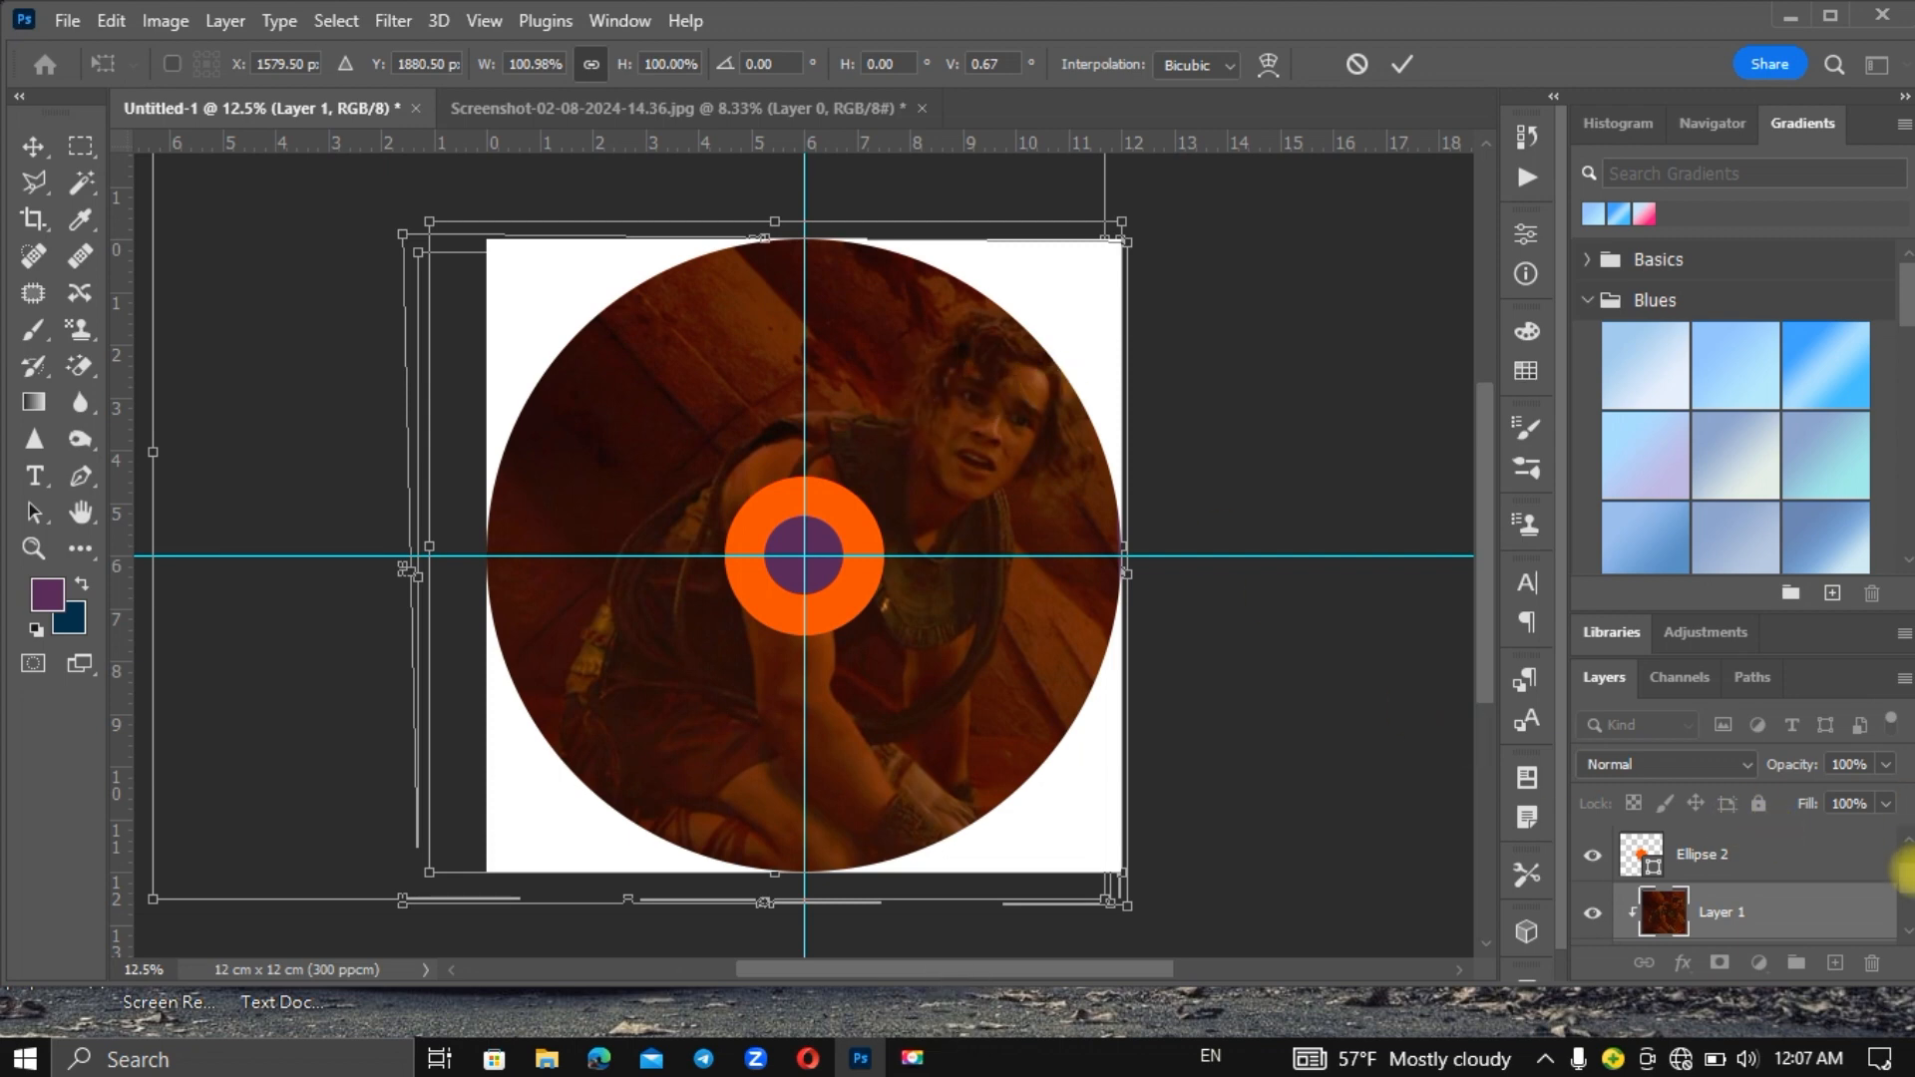
Step: Set the smallest center circle's layer blending to a Deep knockout with 0% fill opacity
scroll(1904, 846, up, 1)
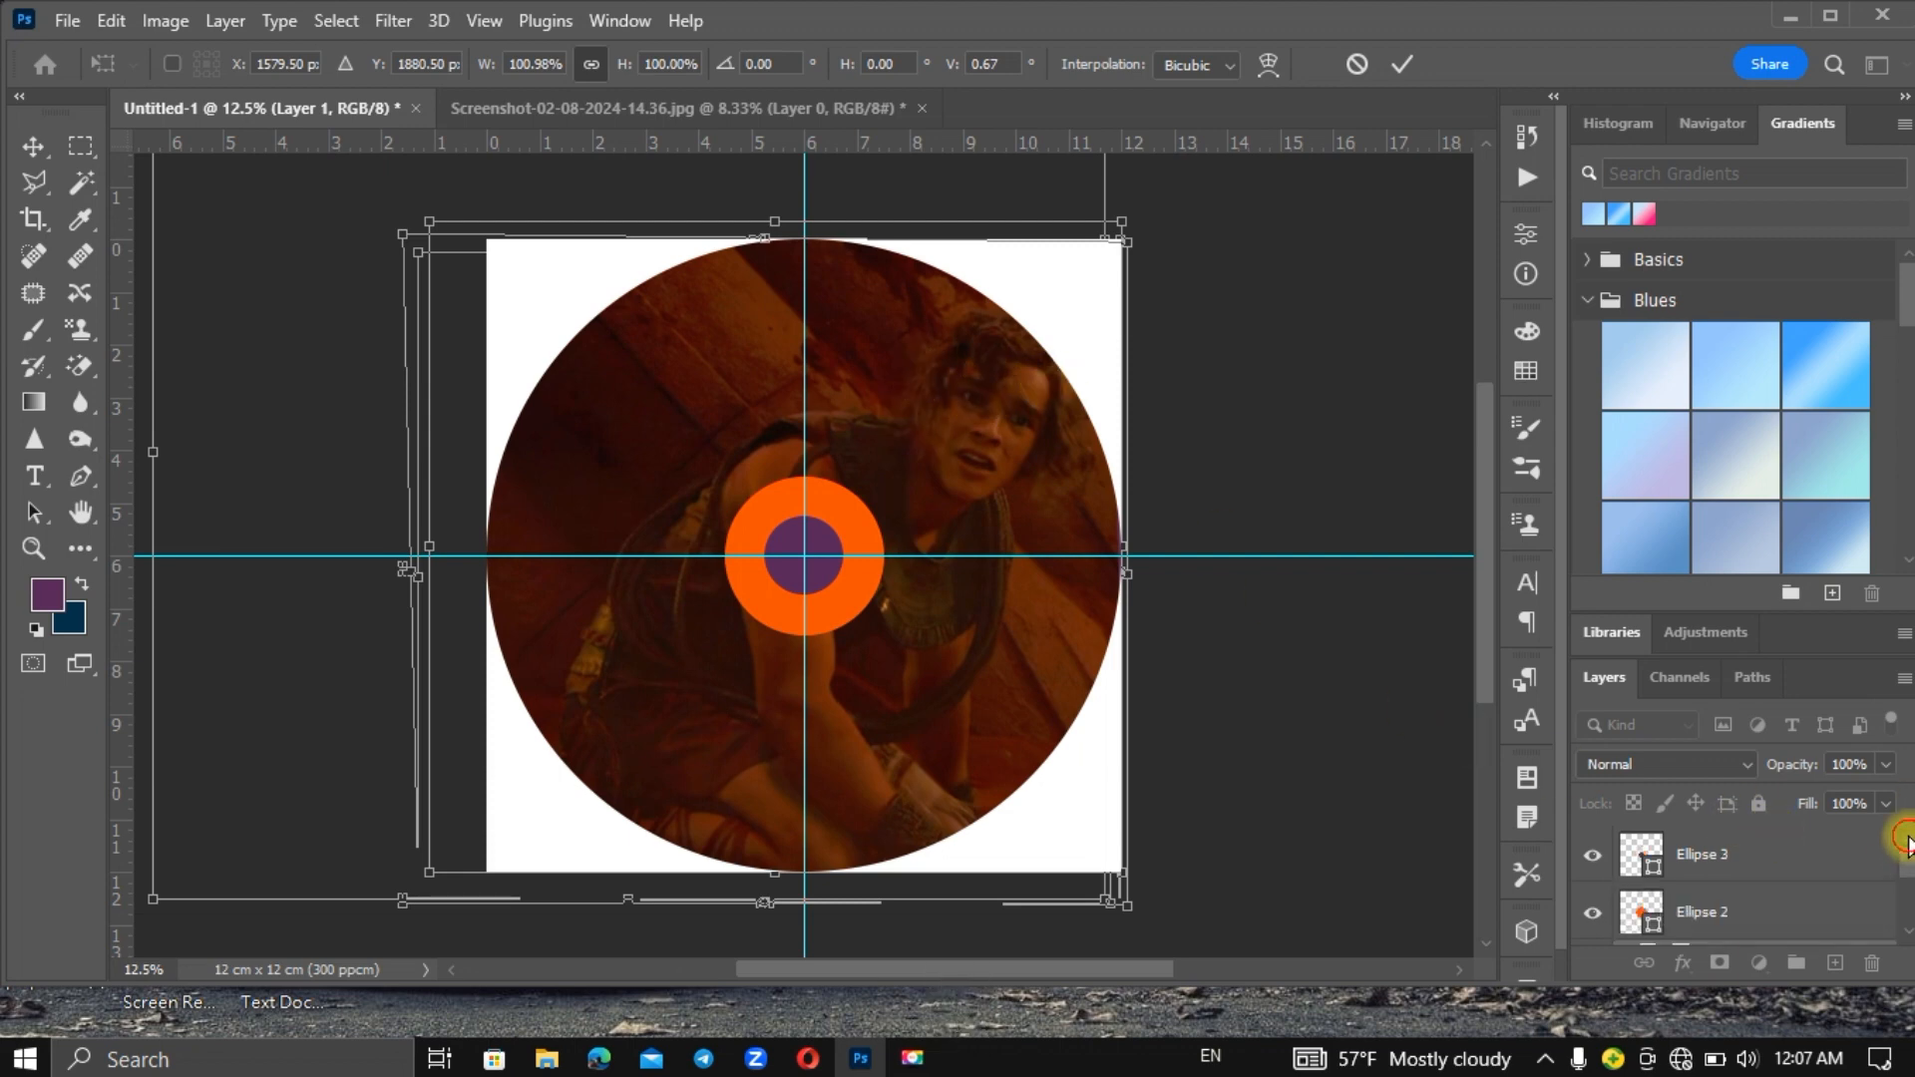
click(1770, 870)
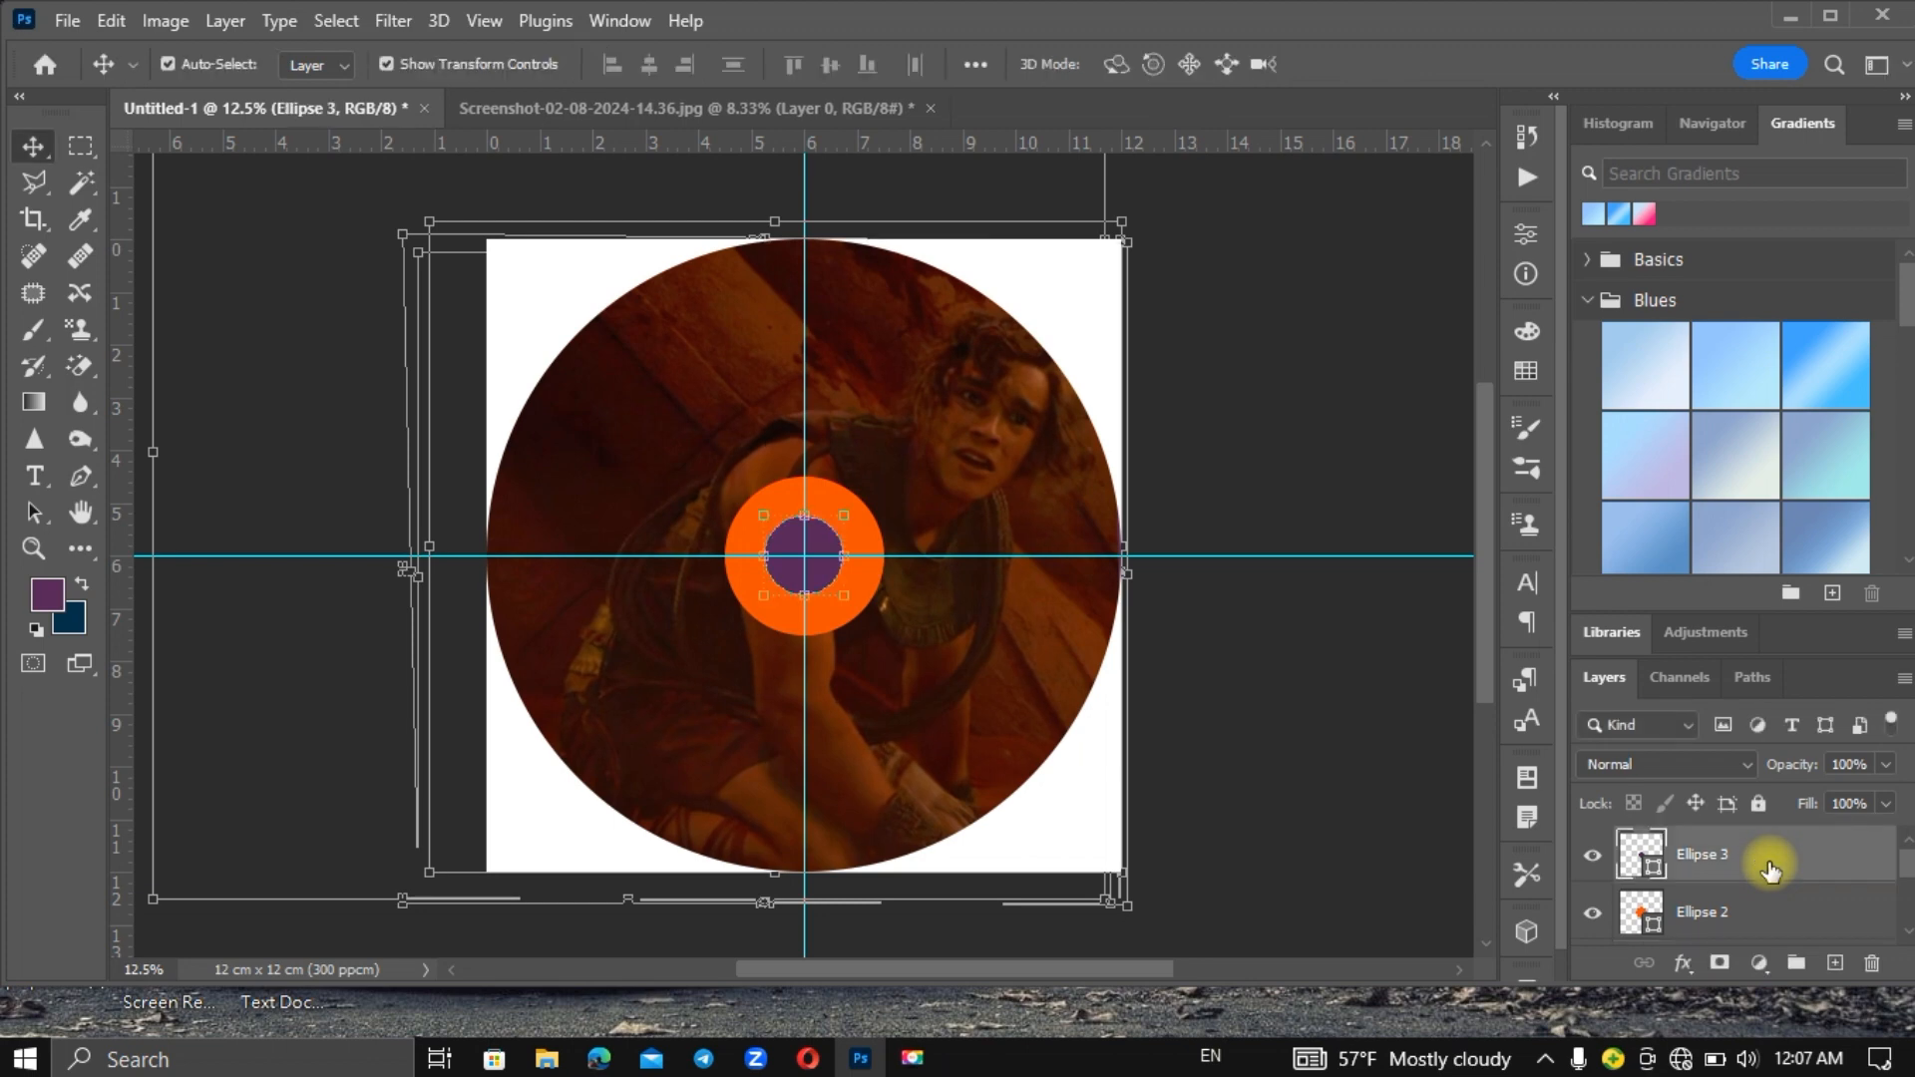
double_click(1770, 871)
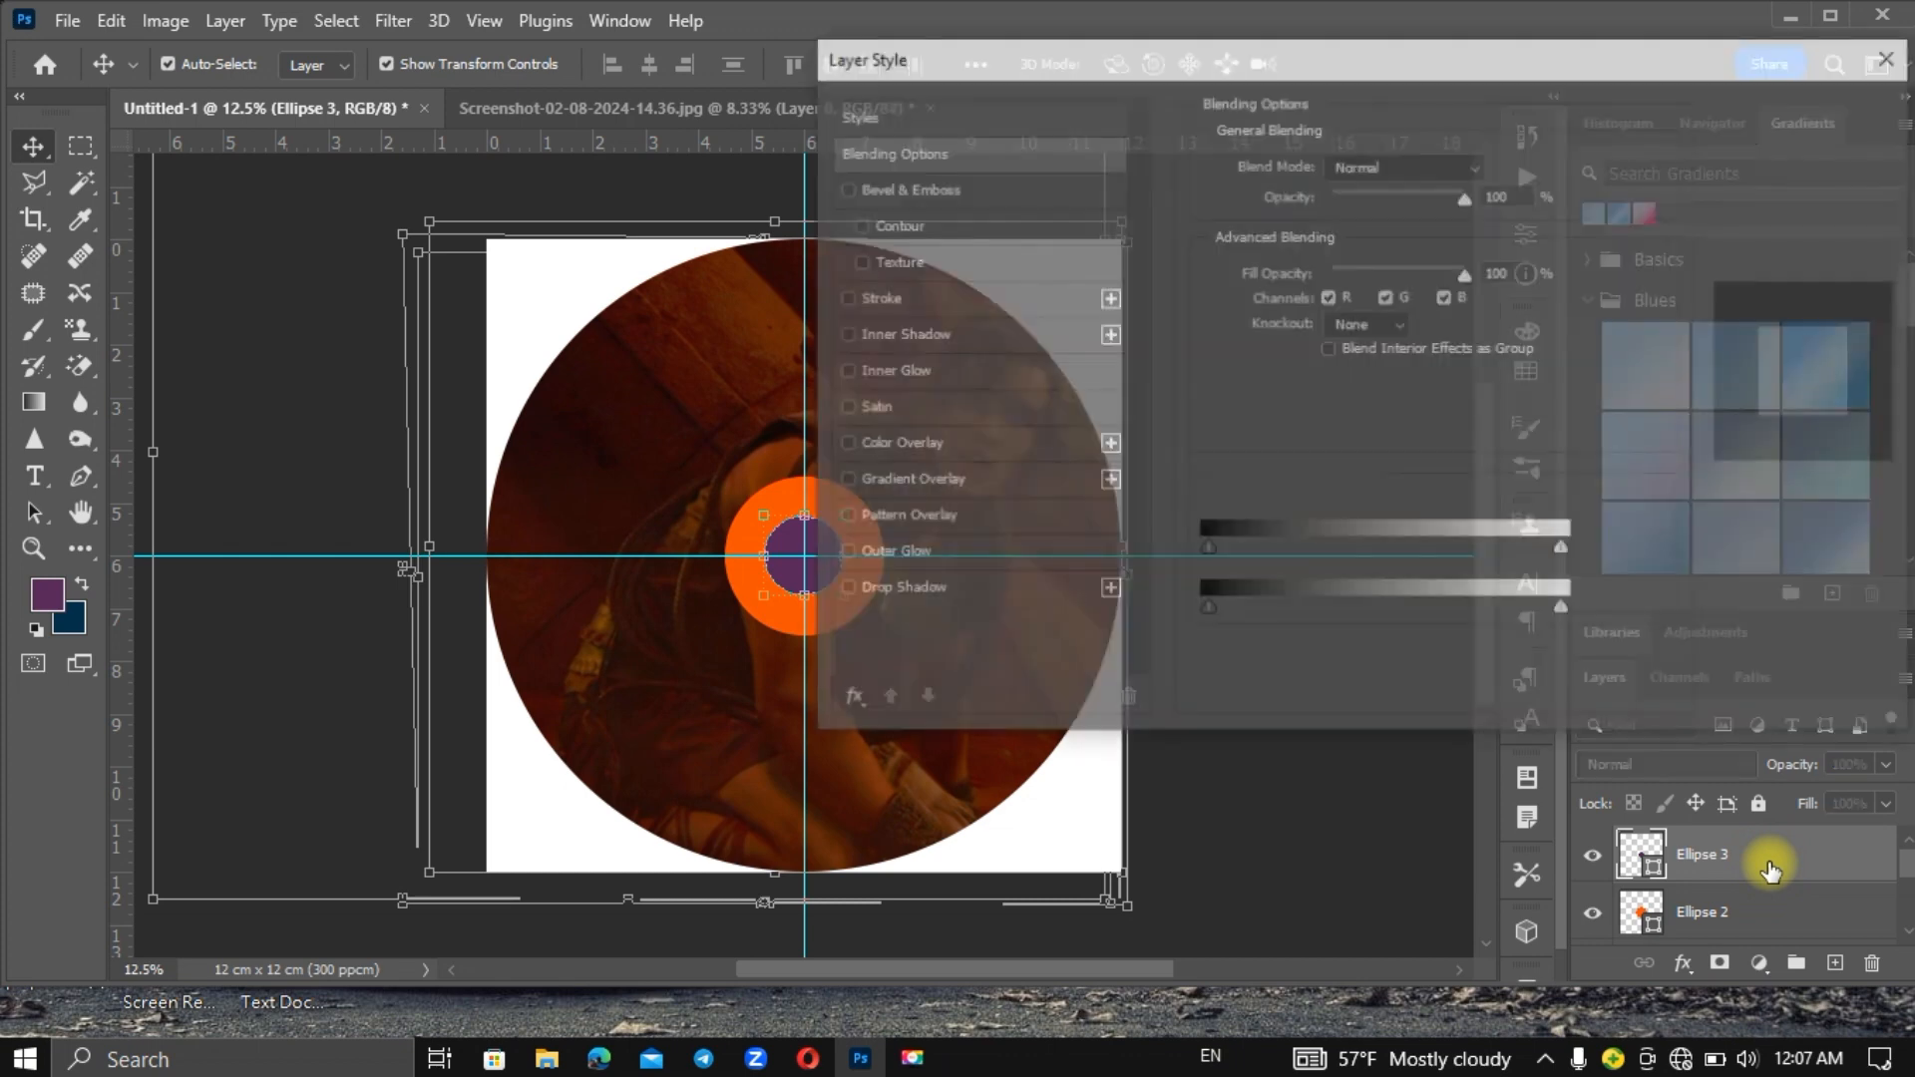
click(1398, 325)
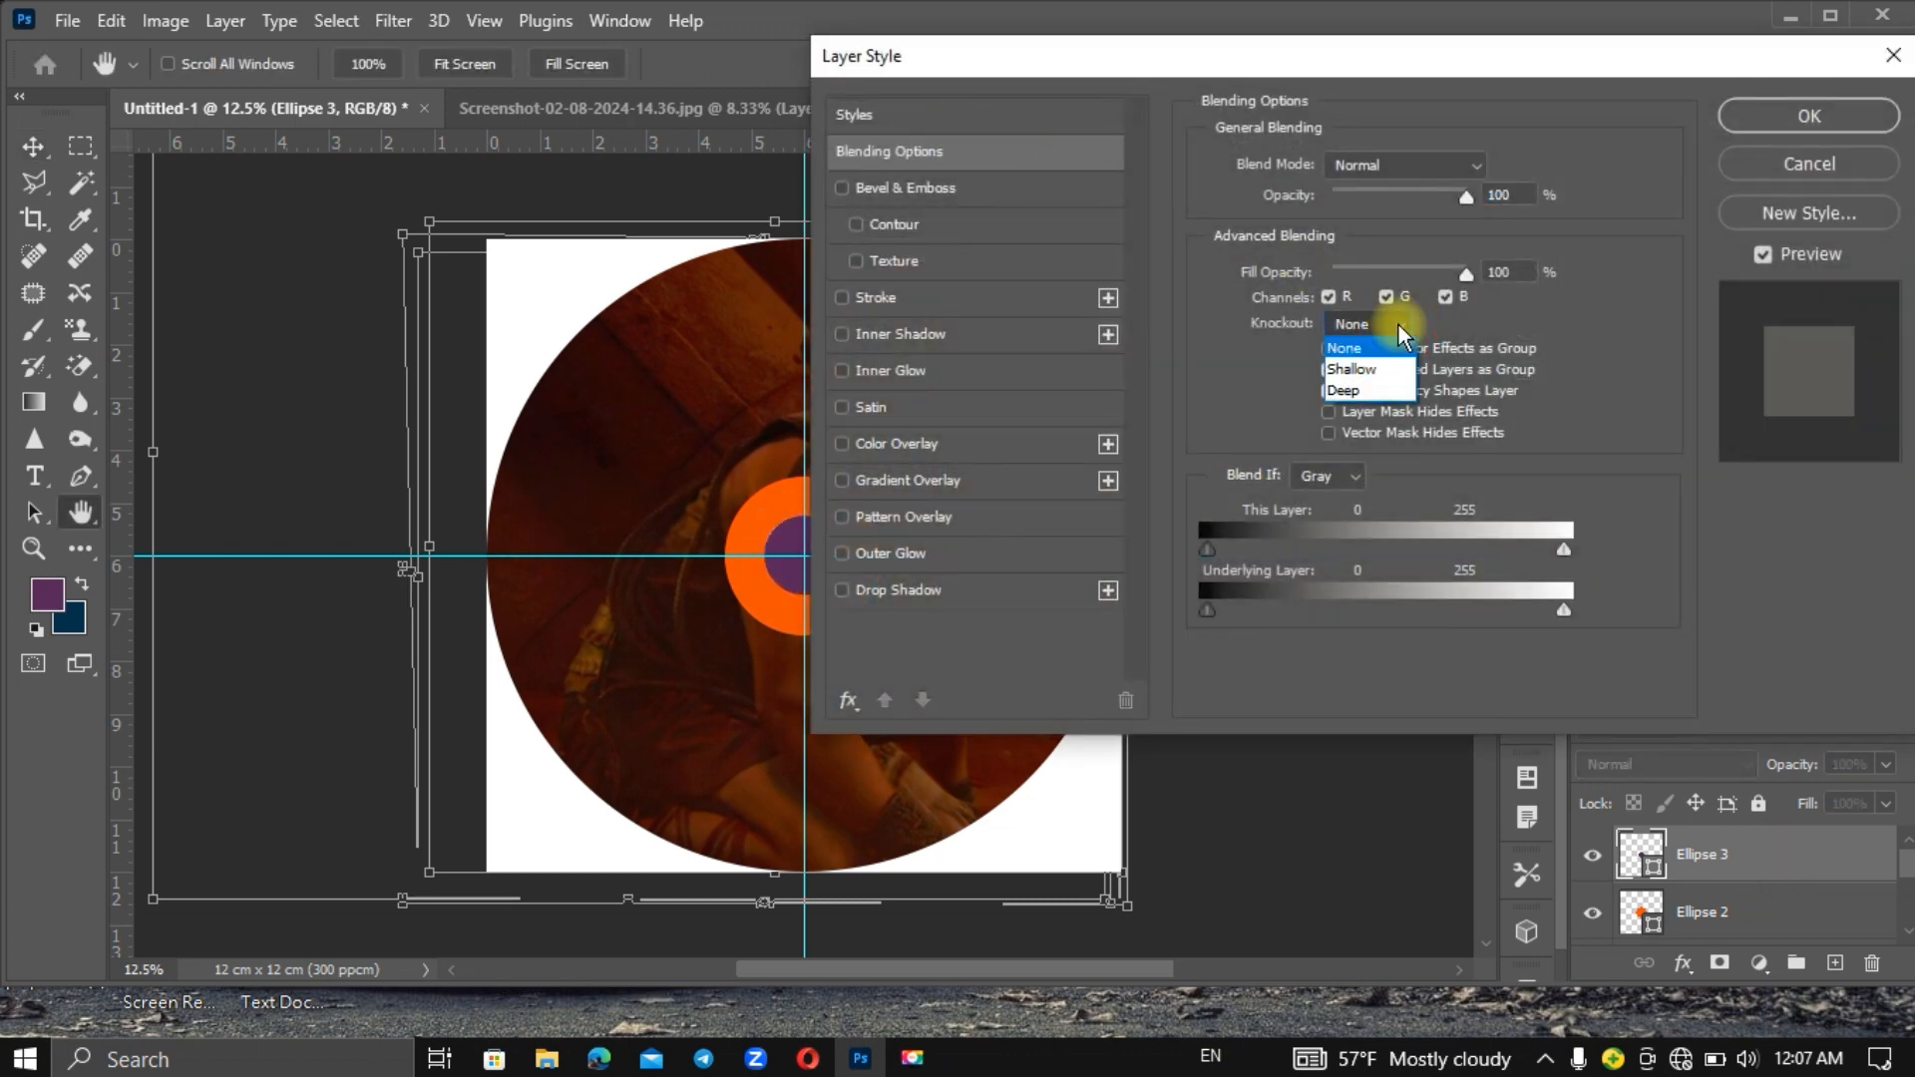
click(1354, 388)
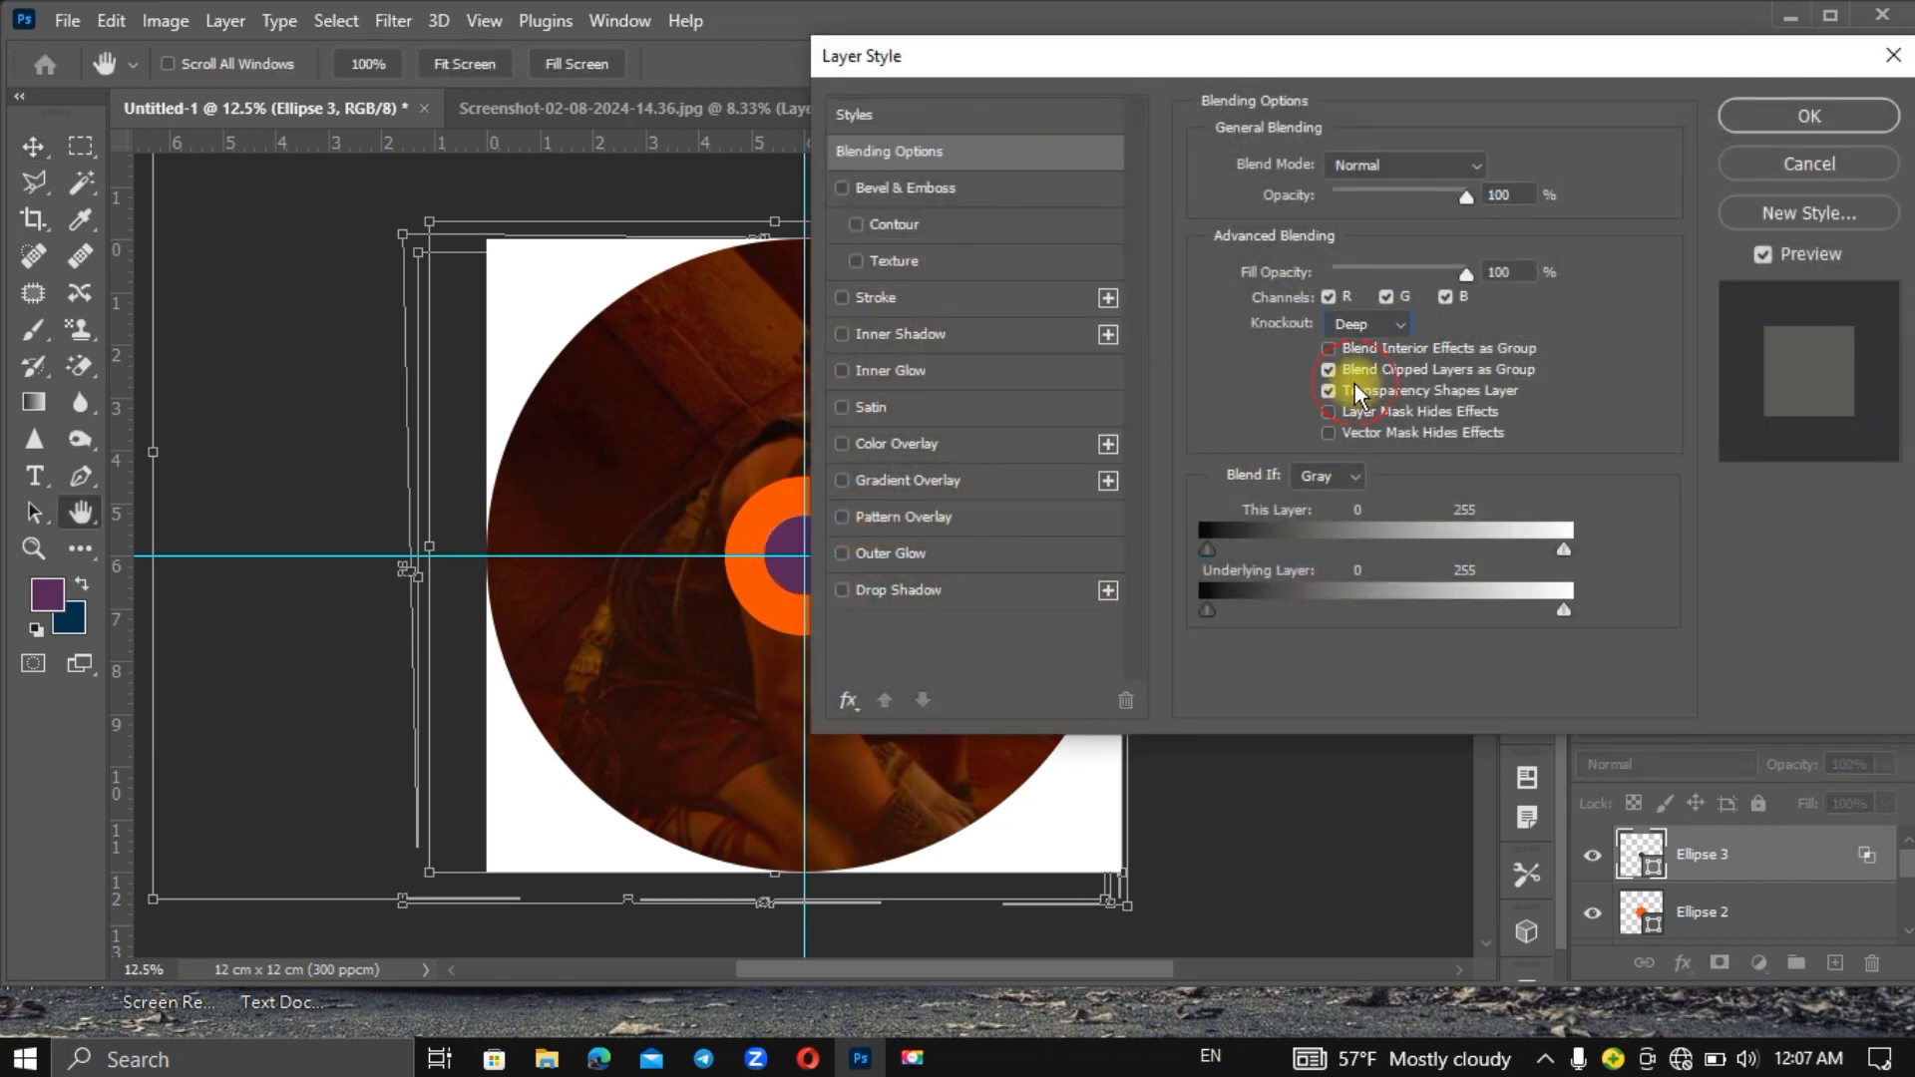
click(1334, 267)
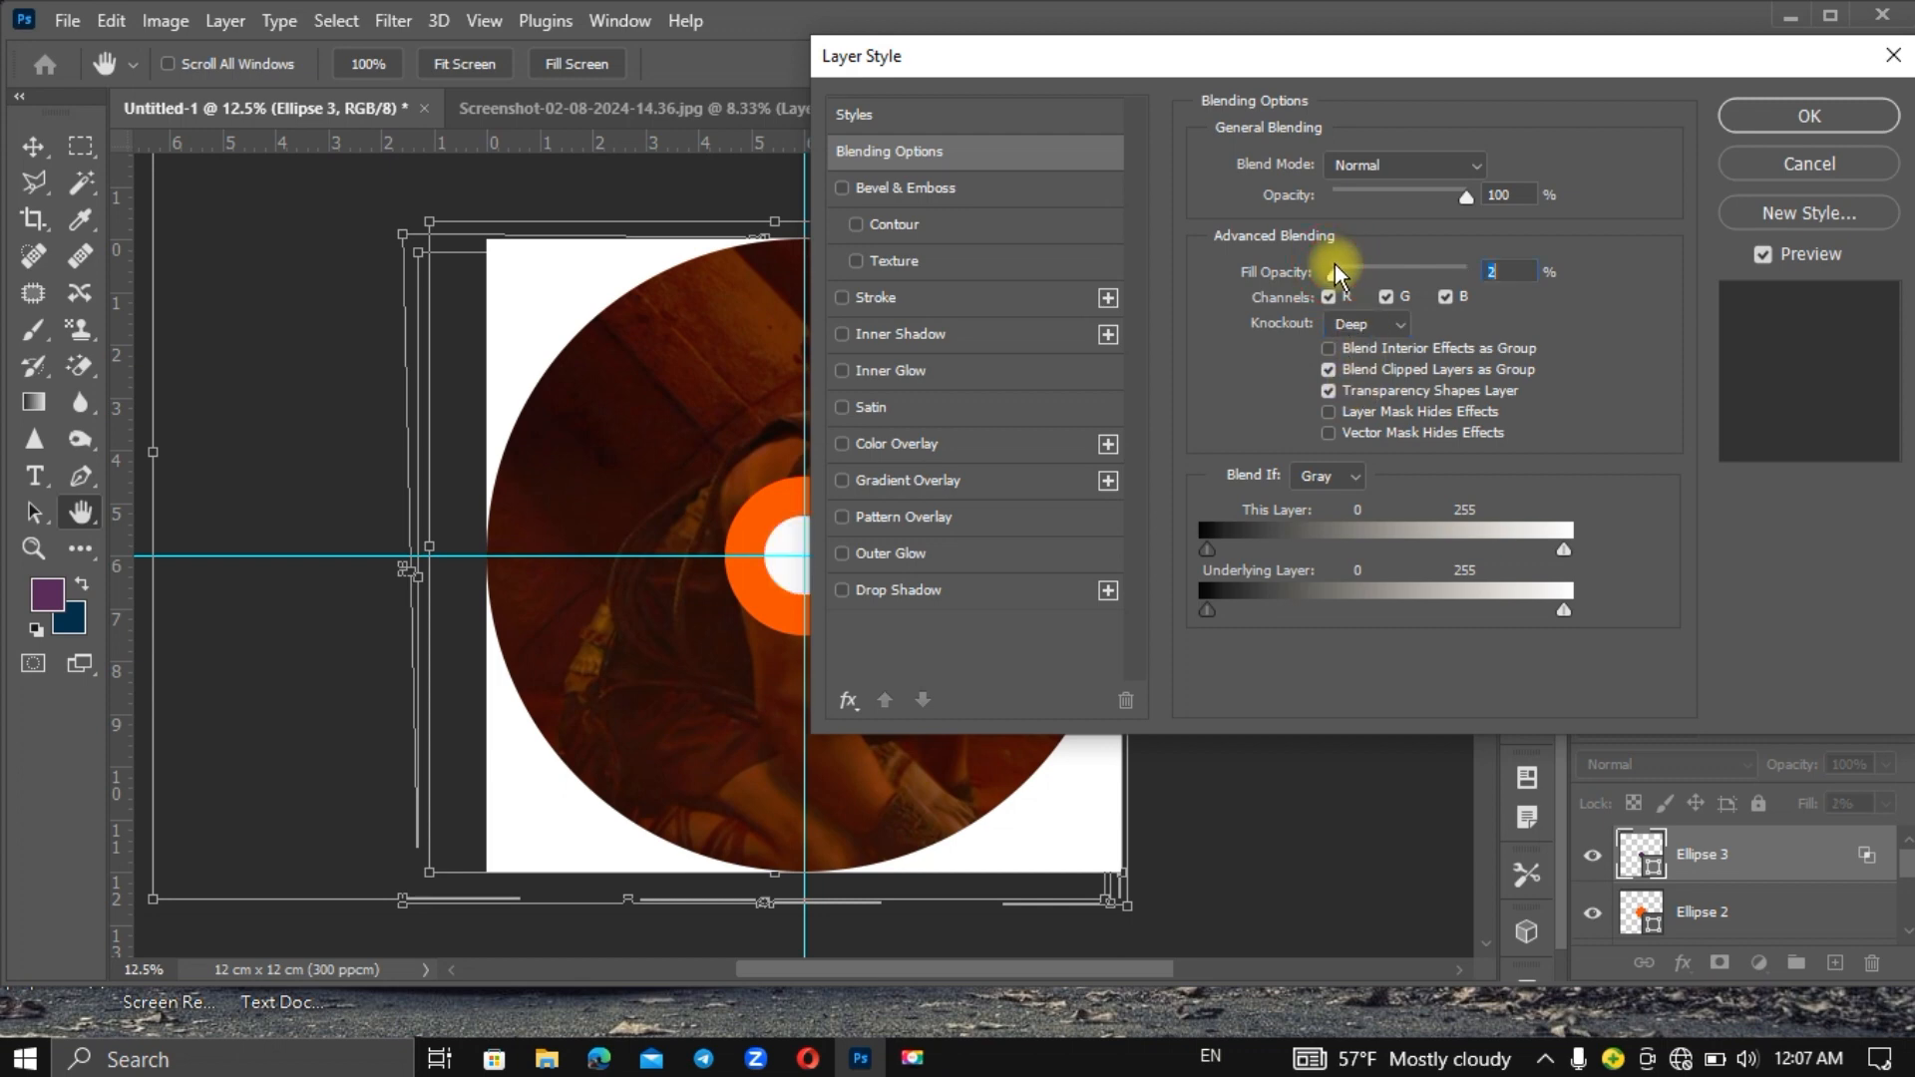
drag(1332, 275, 1325, 276)
click(1798, 125)
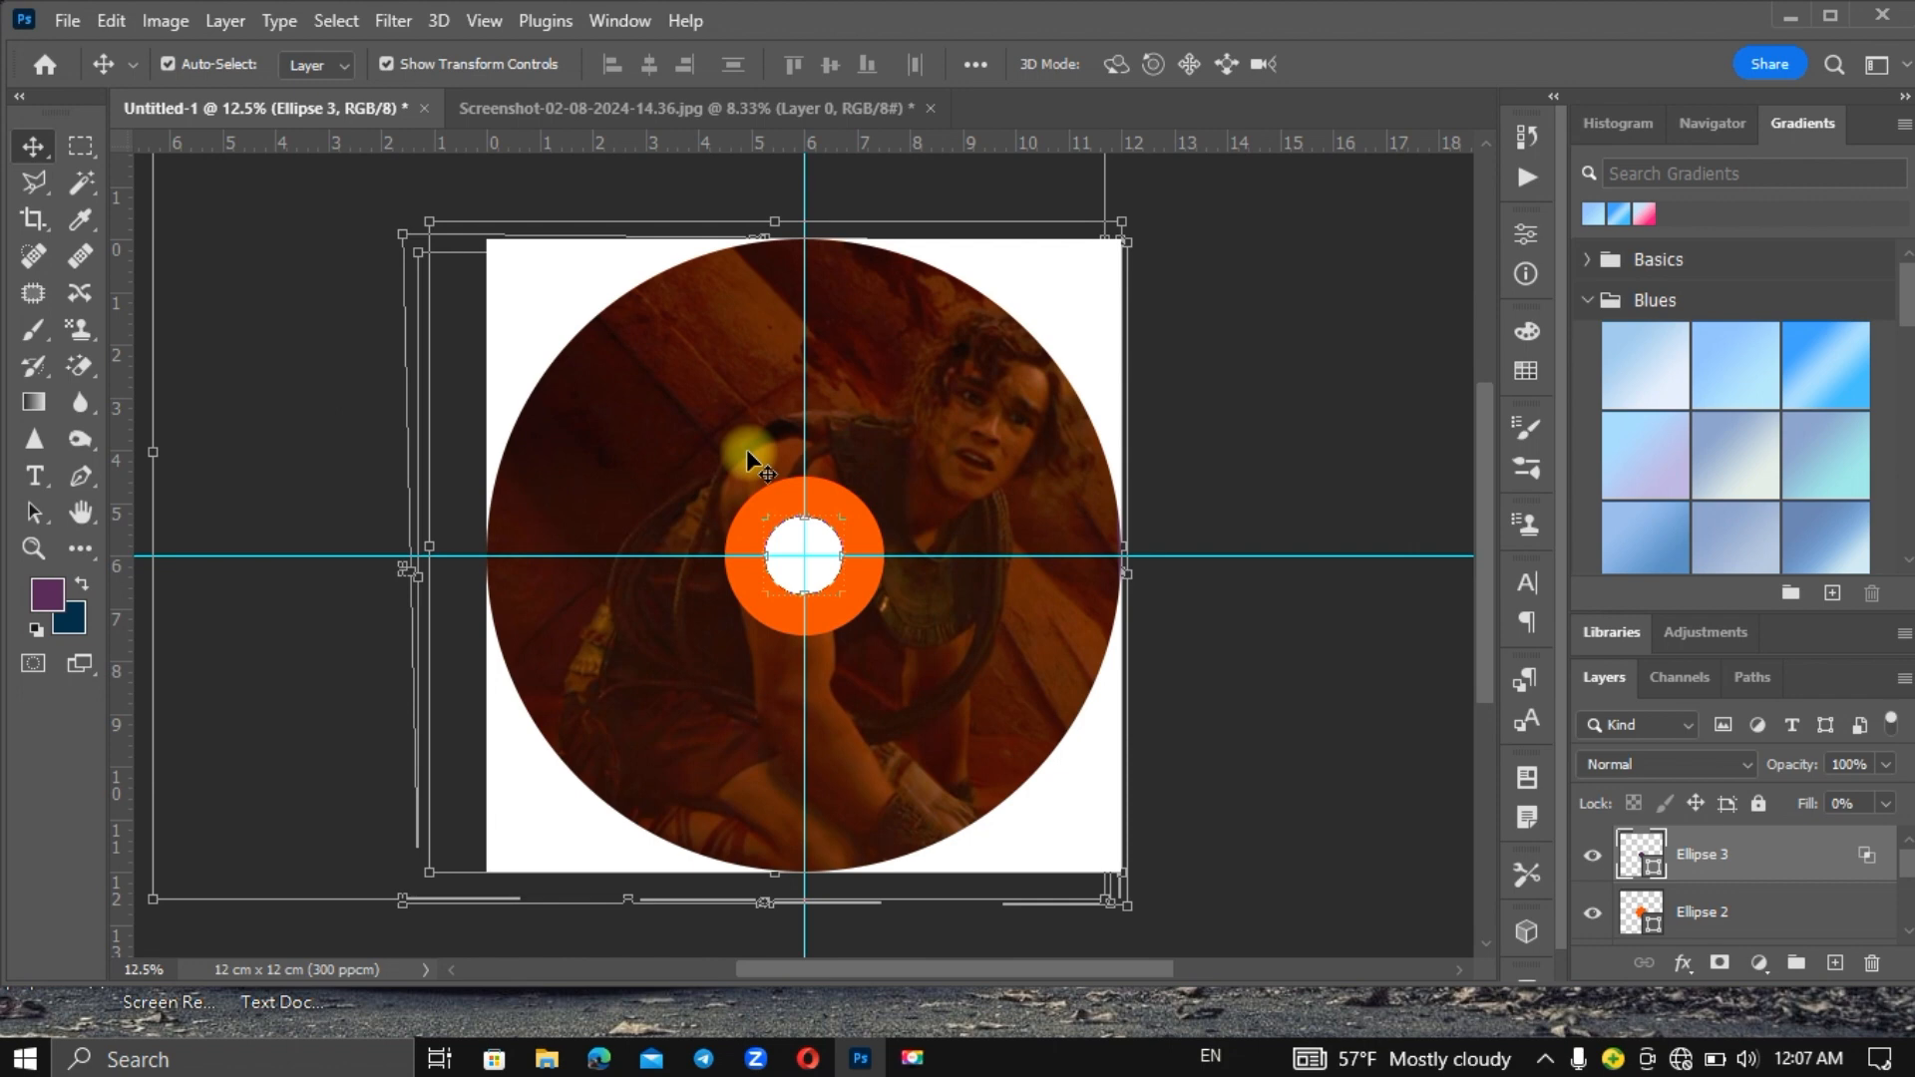
Step: Merge all visible layers into one and unlock the resulting background layer
right_click(1751, 860)
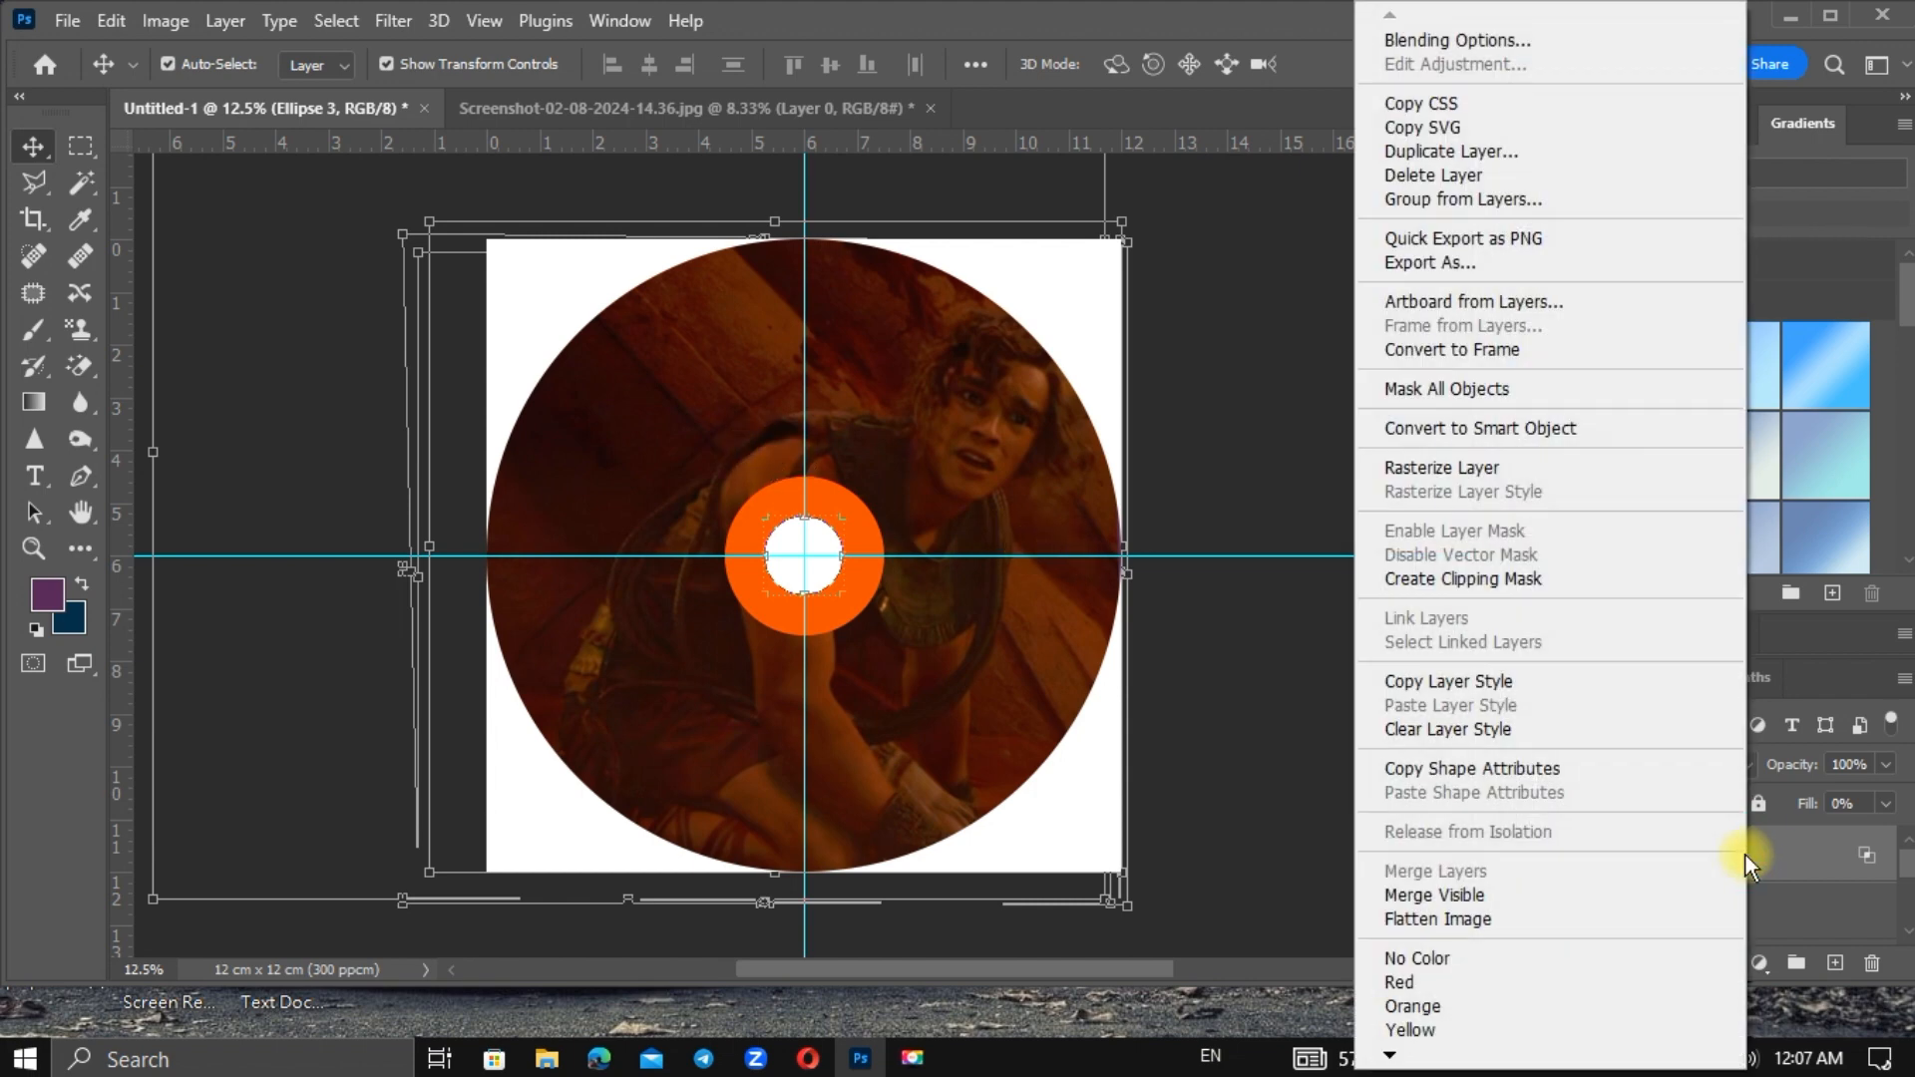
click(1526, 890)
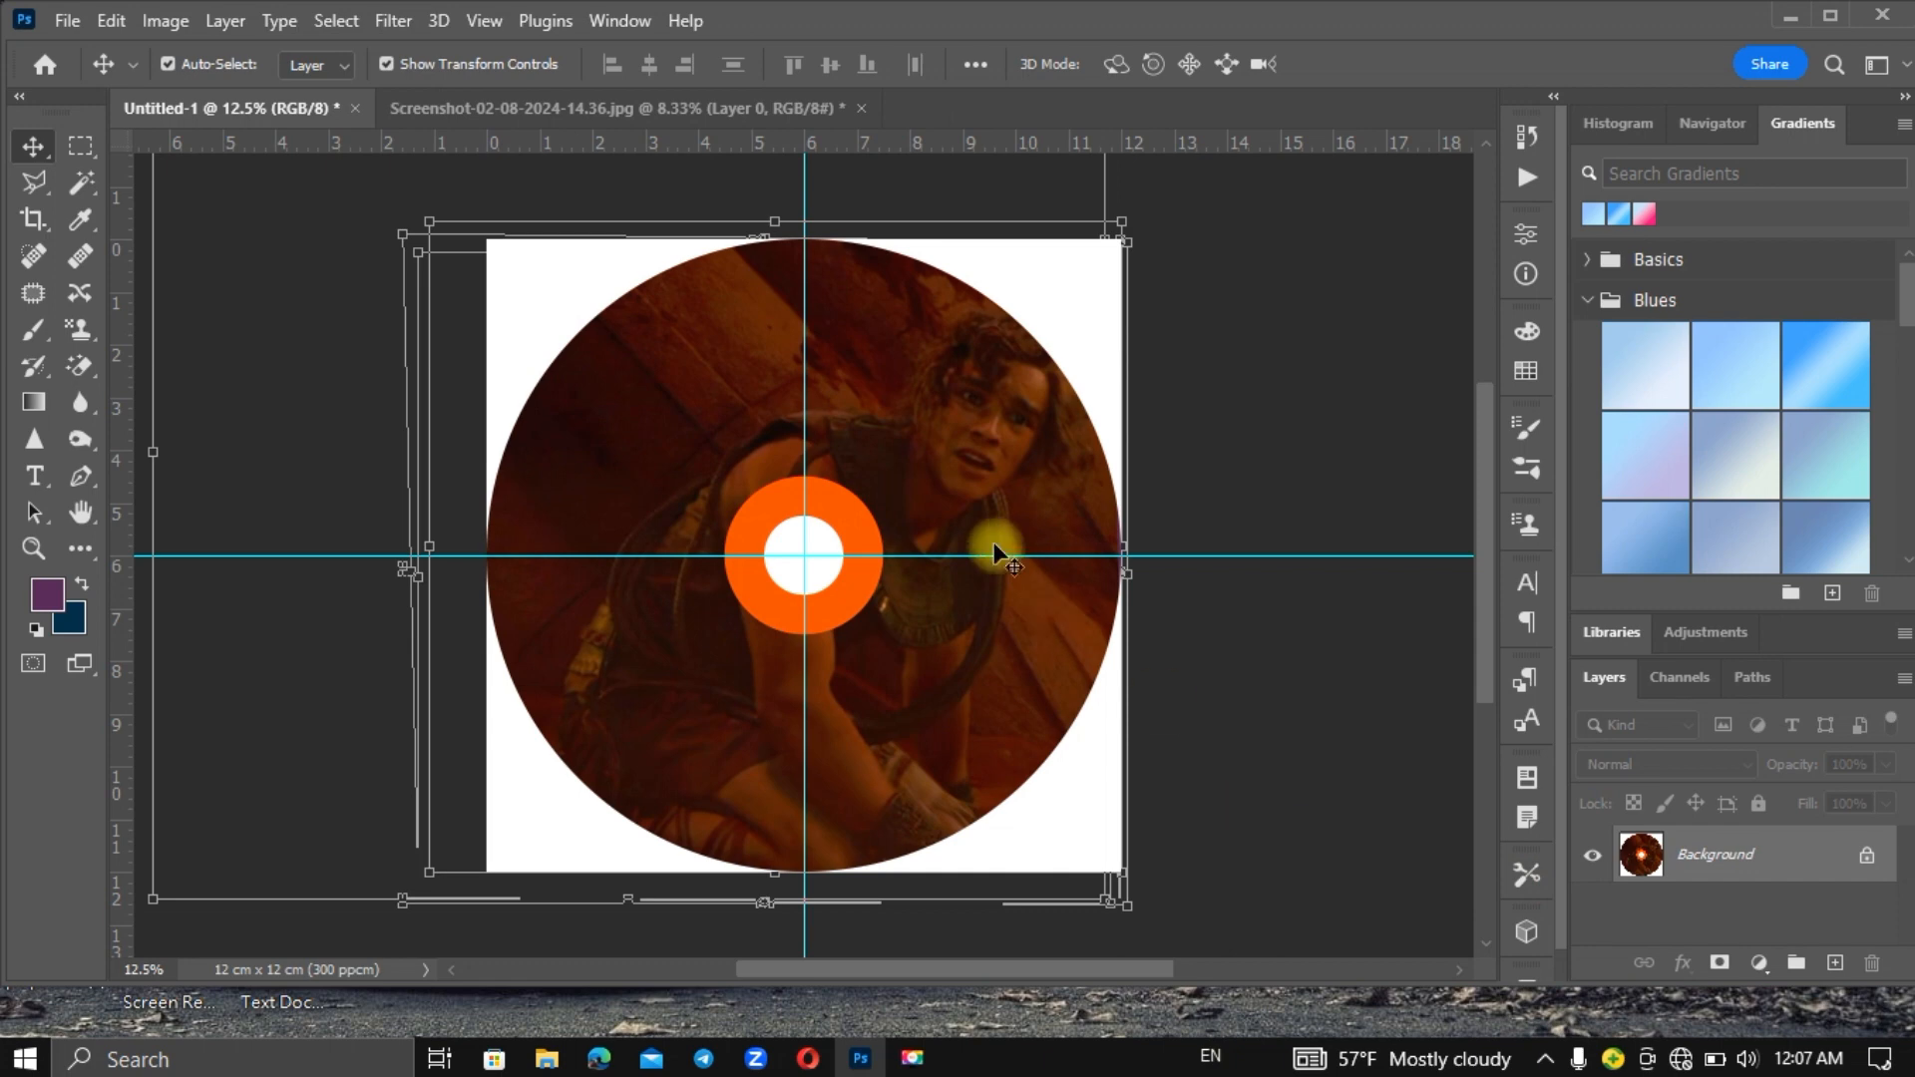
click(1868, 855)
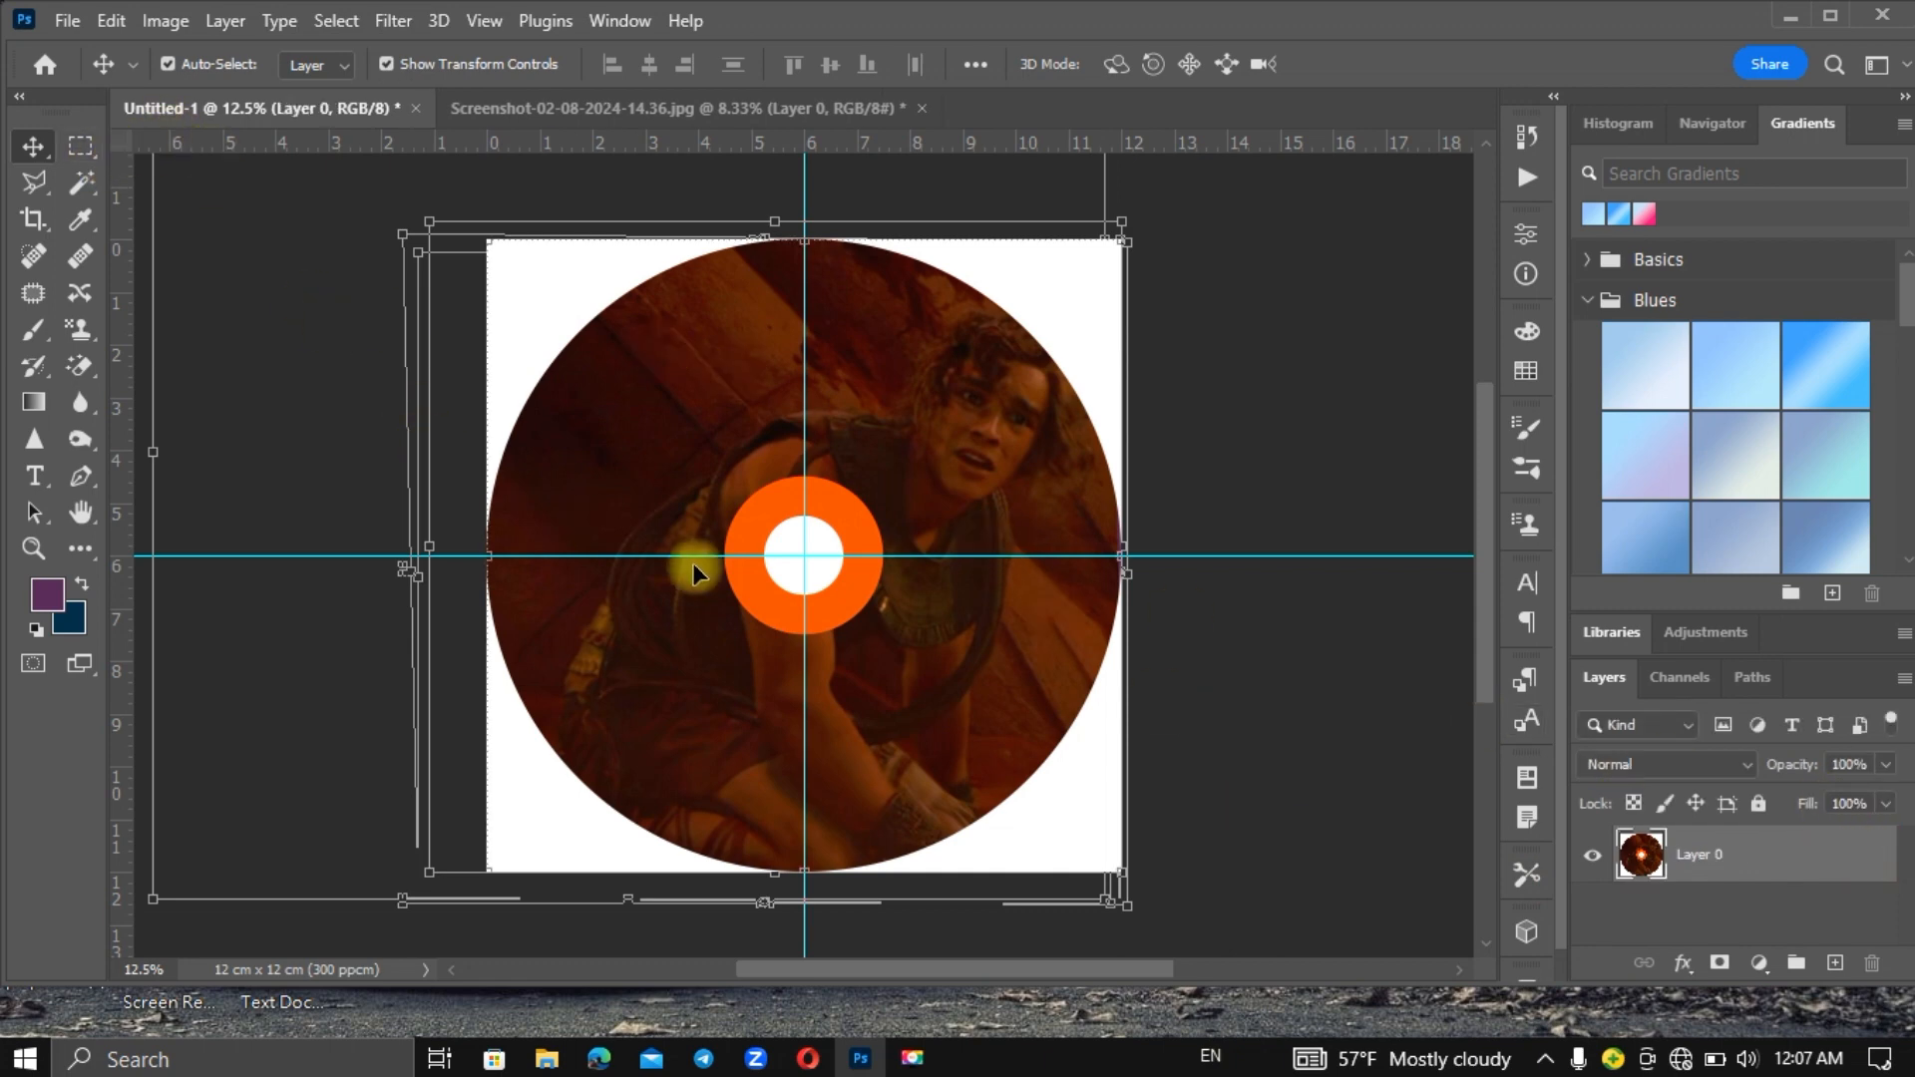
Step: Hide the guides and outlines overlaying the disc design
mouse_move(697, 558)
mouse_down()
mouse_move(705, 491)
mouse_move(726, 550)
mouse_up()
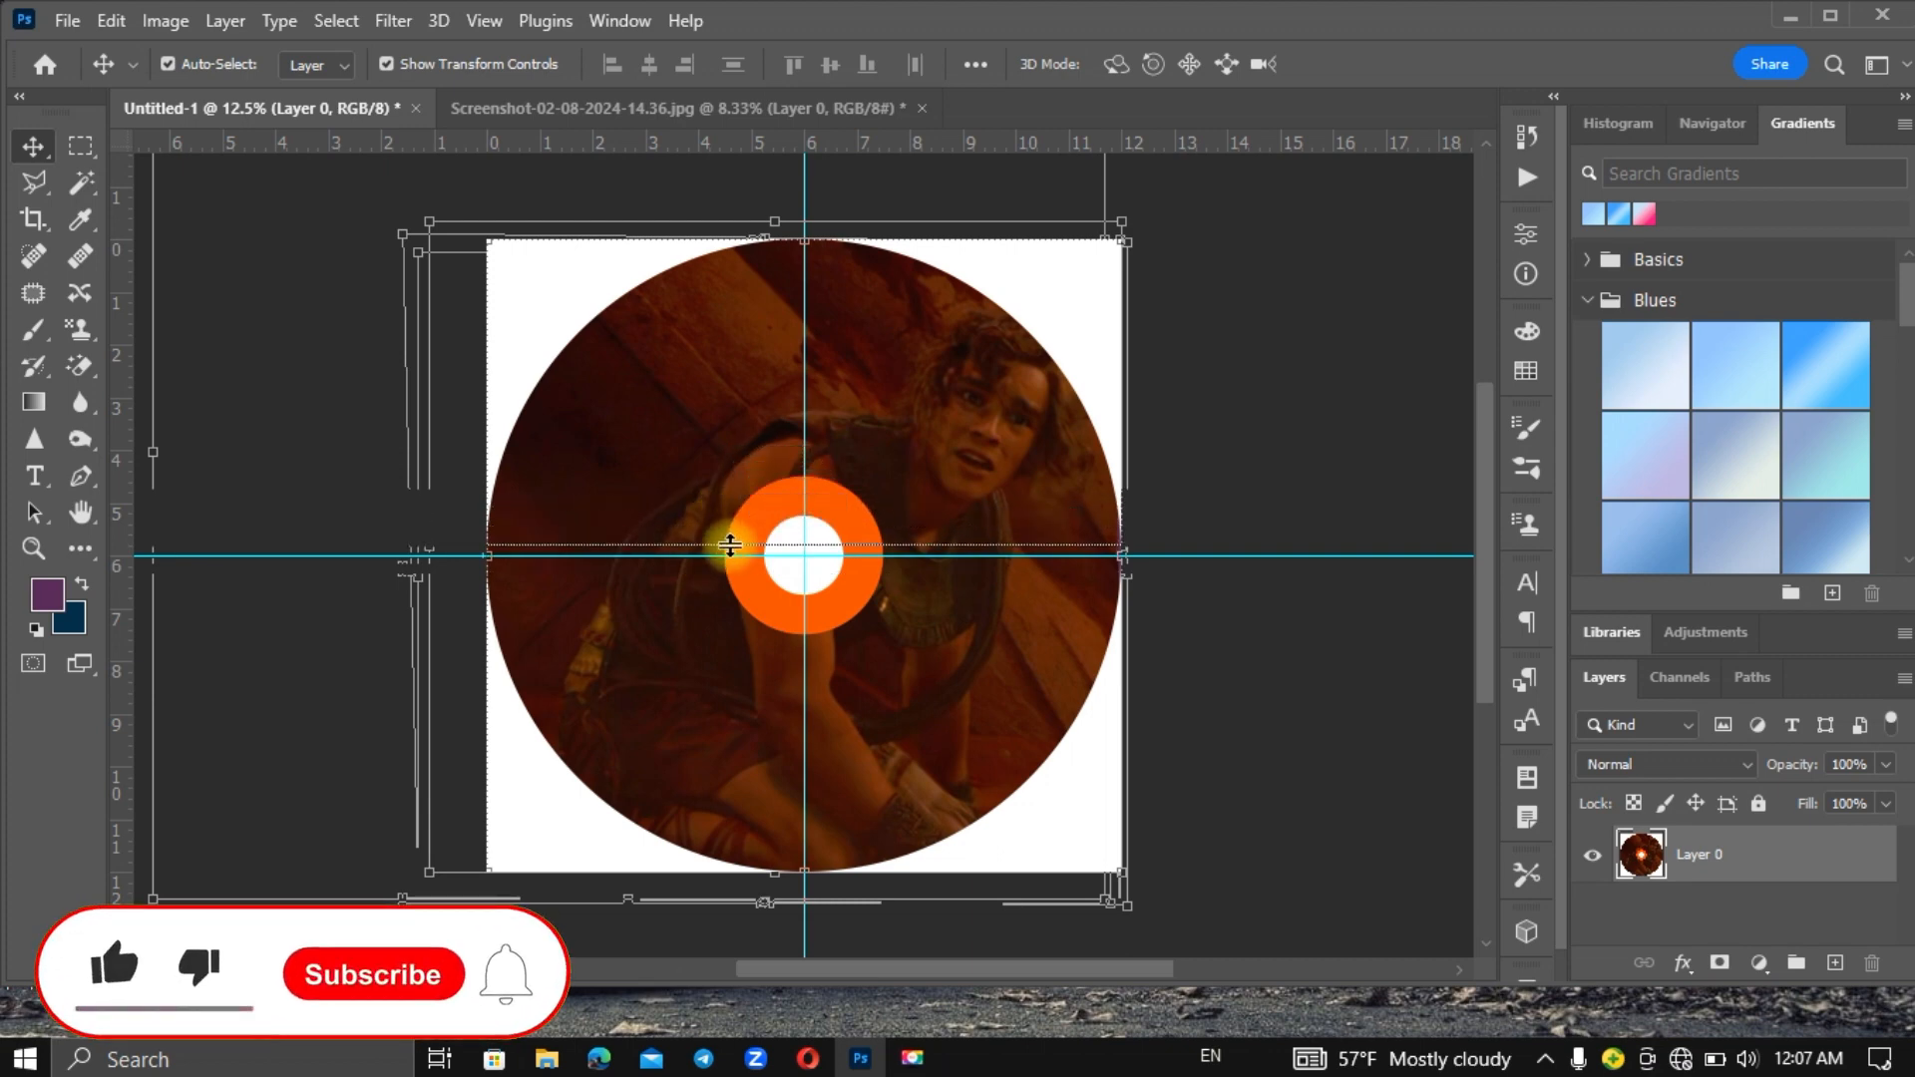
key(ctrl+h)
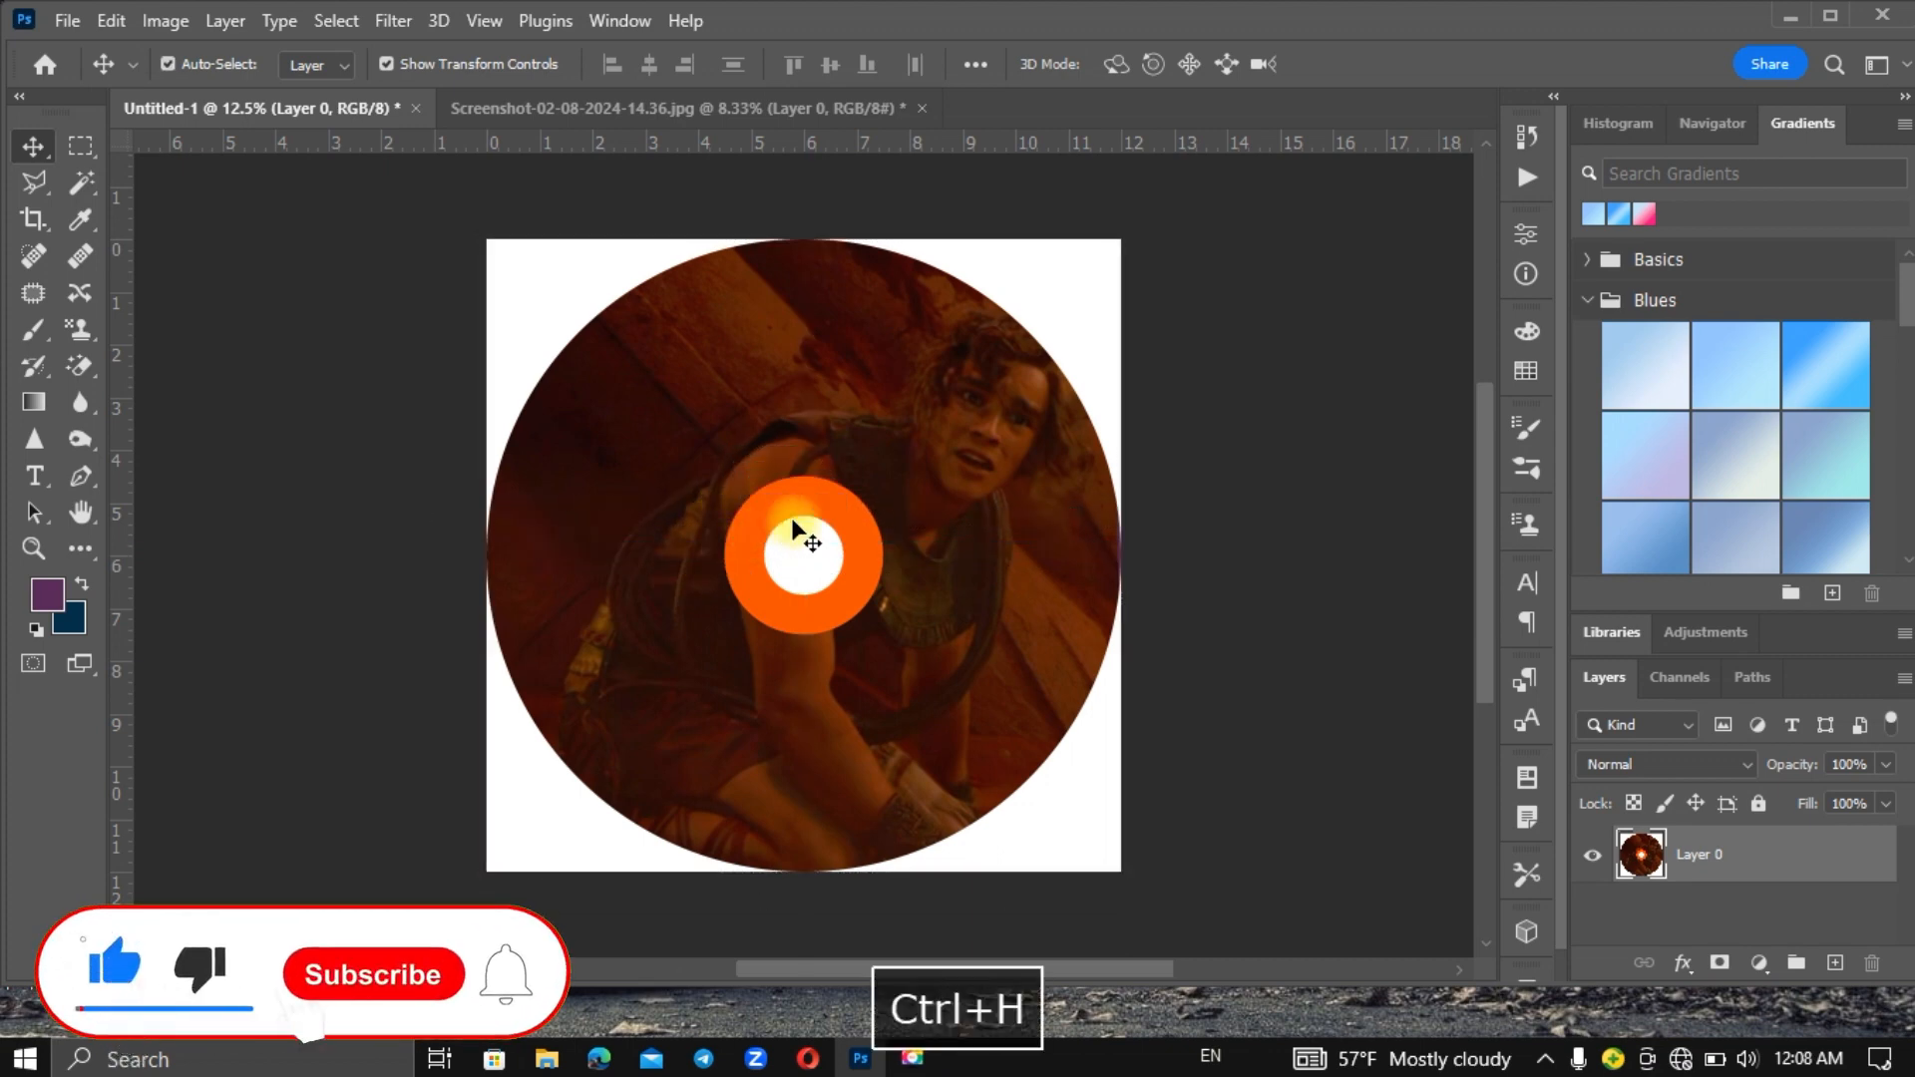
mouse_move(853, 477)
mouse_down()
mouse_move(762, 502)
mouse_move(852, 458)
mouse_up()
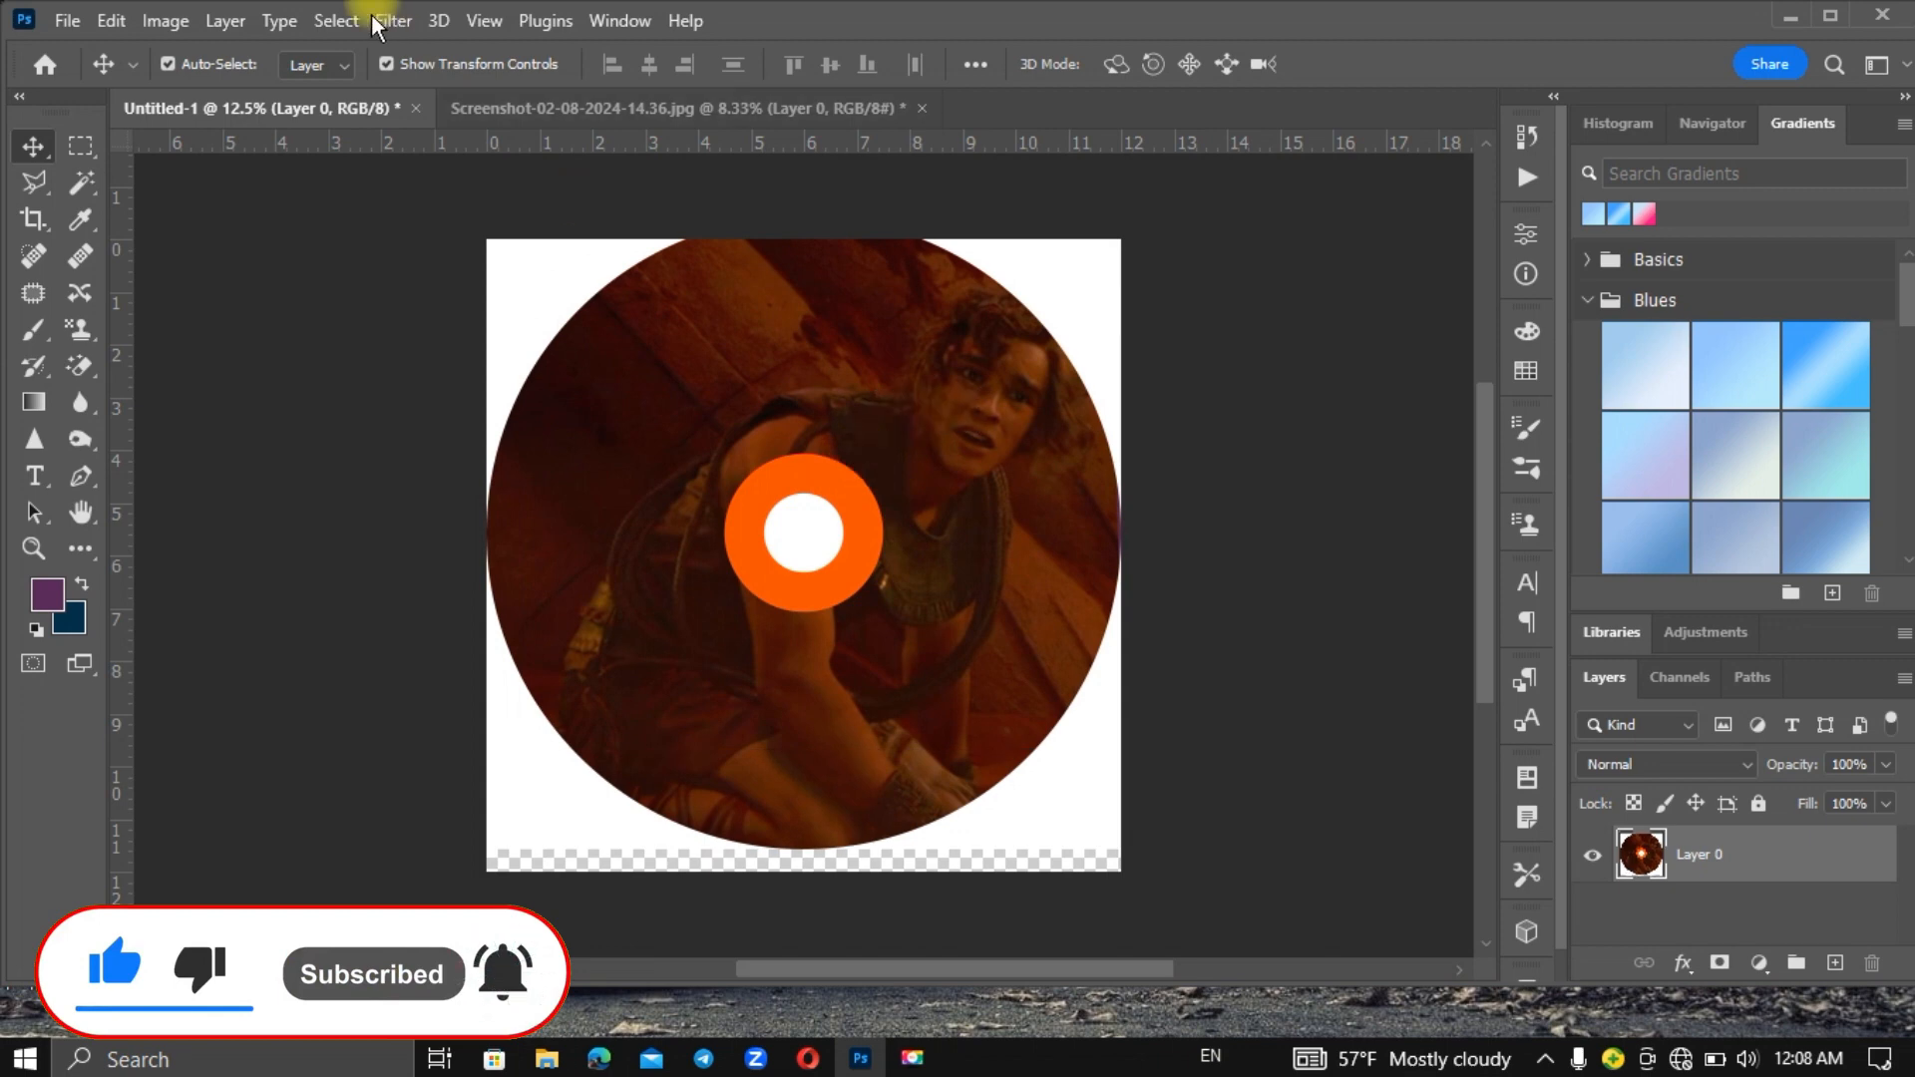
click(67, 20)
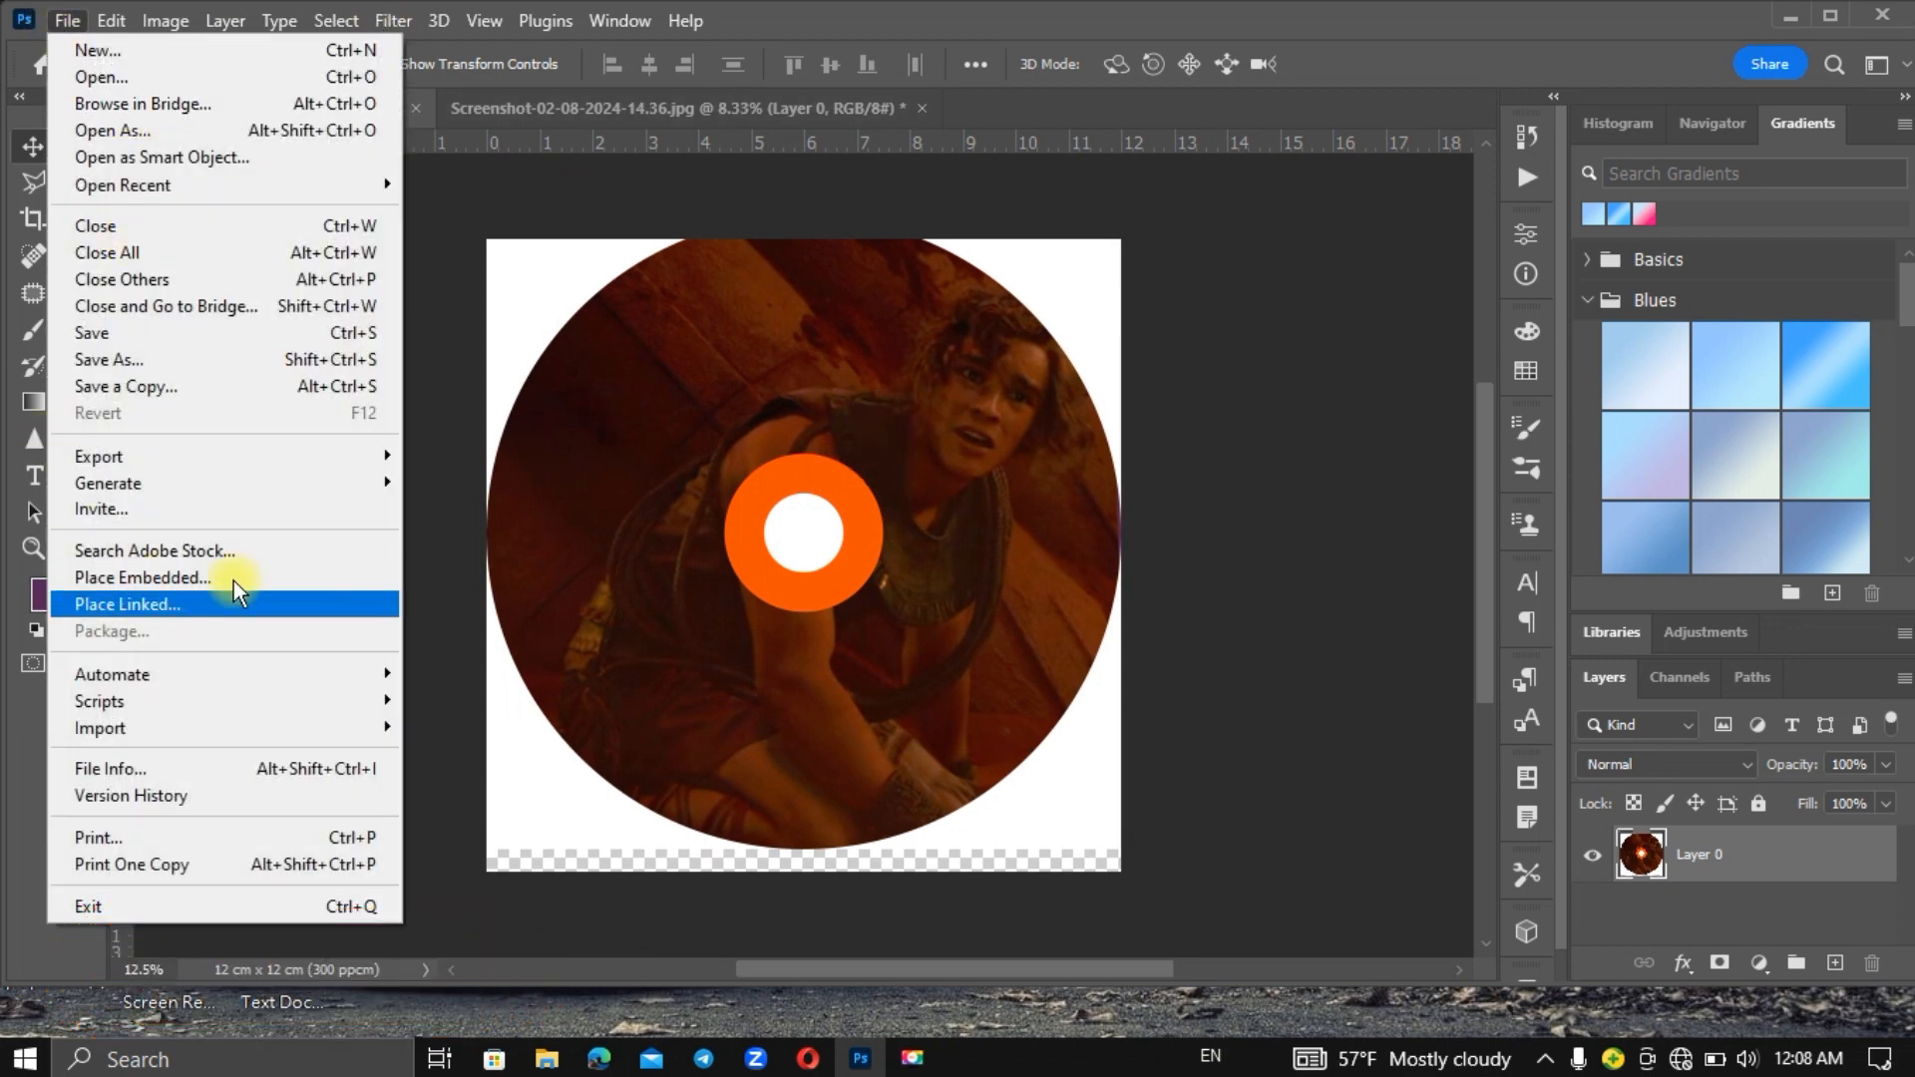
mouse_move(374, 449)
click(477, 570)
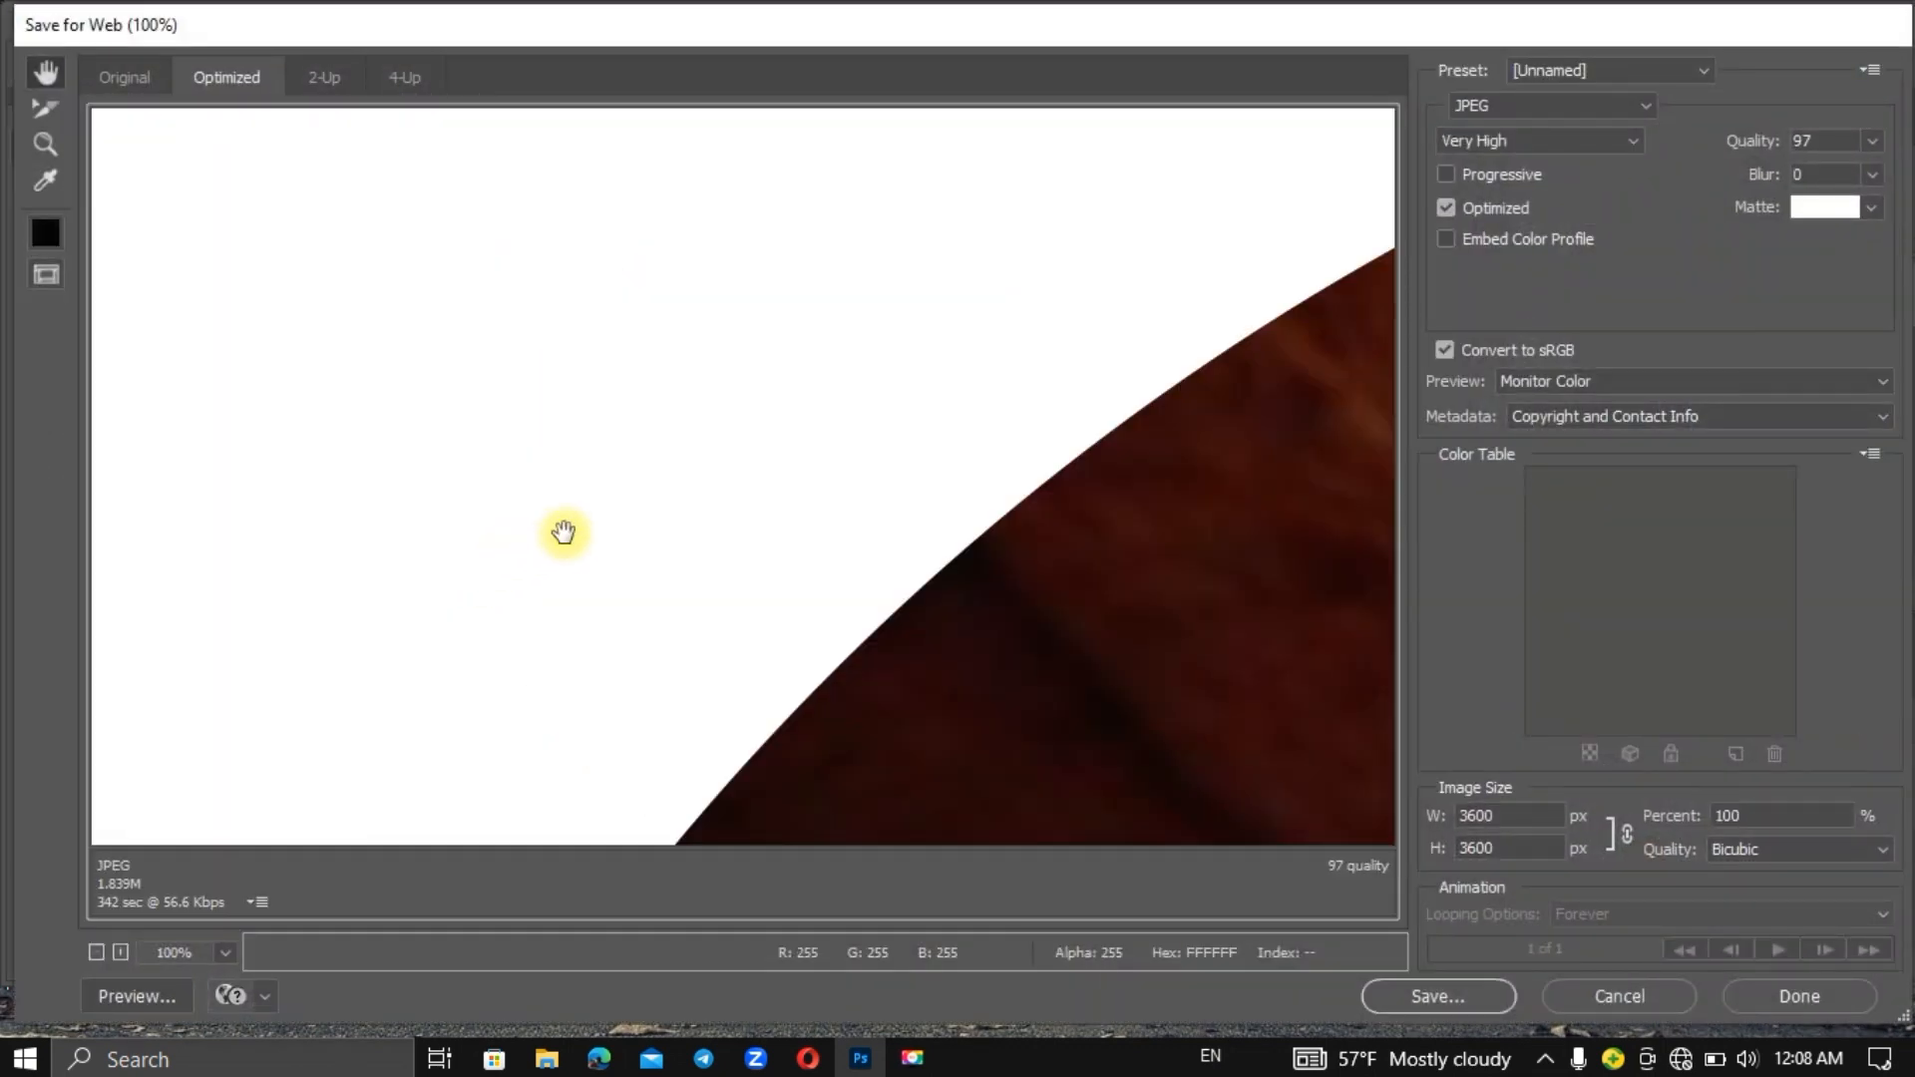
key(ctrl+minus)
key(ctrl+minus)
key(ctrl+minus)
key(ctrl+minus)
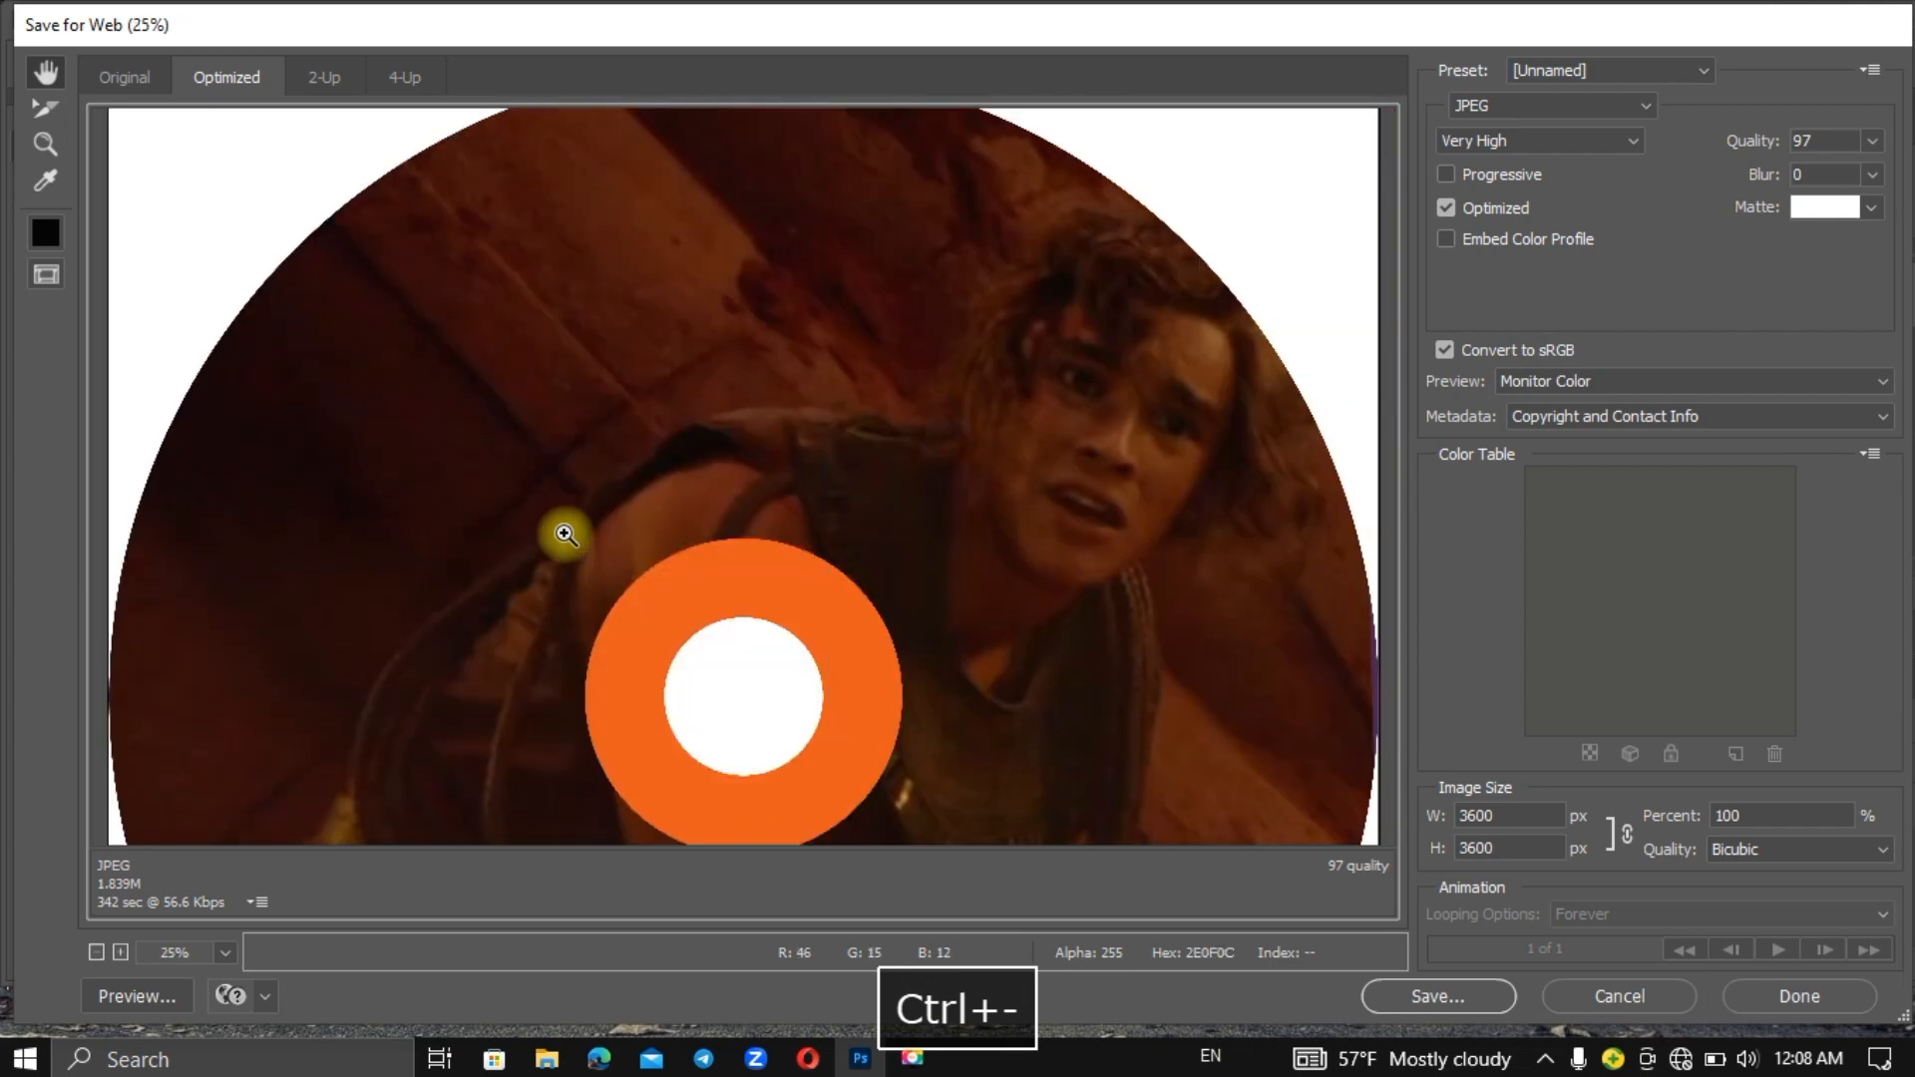
key(ctrl+minus)
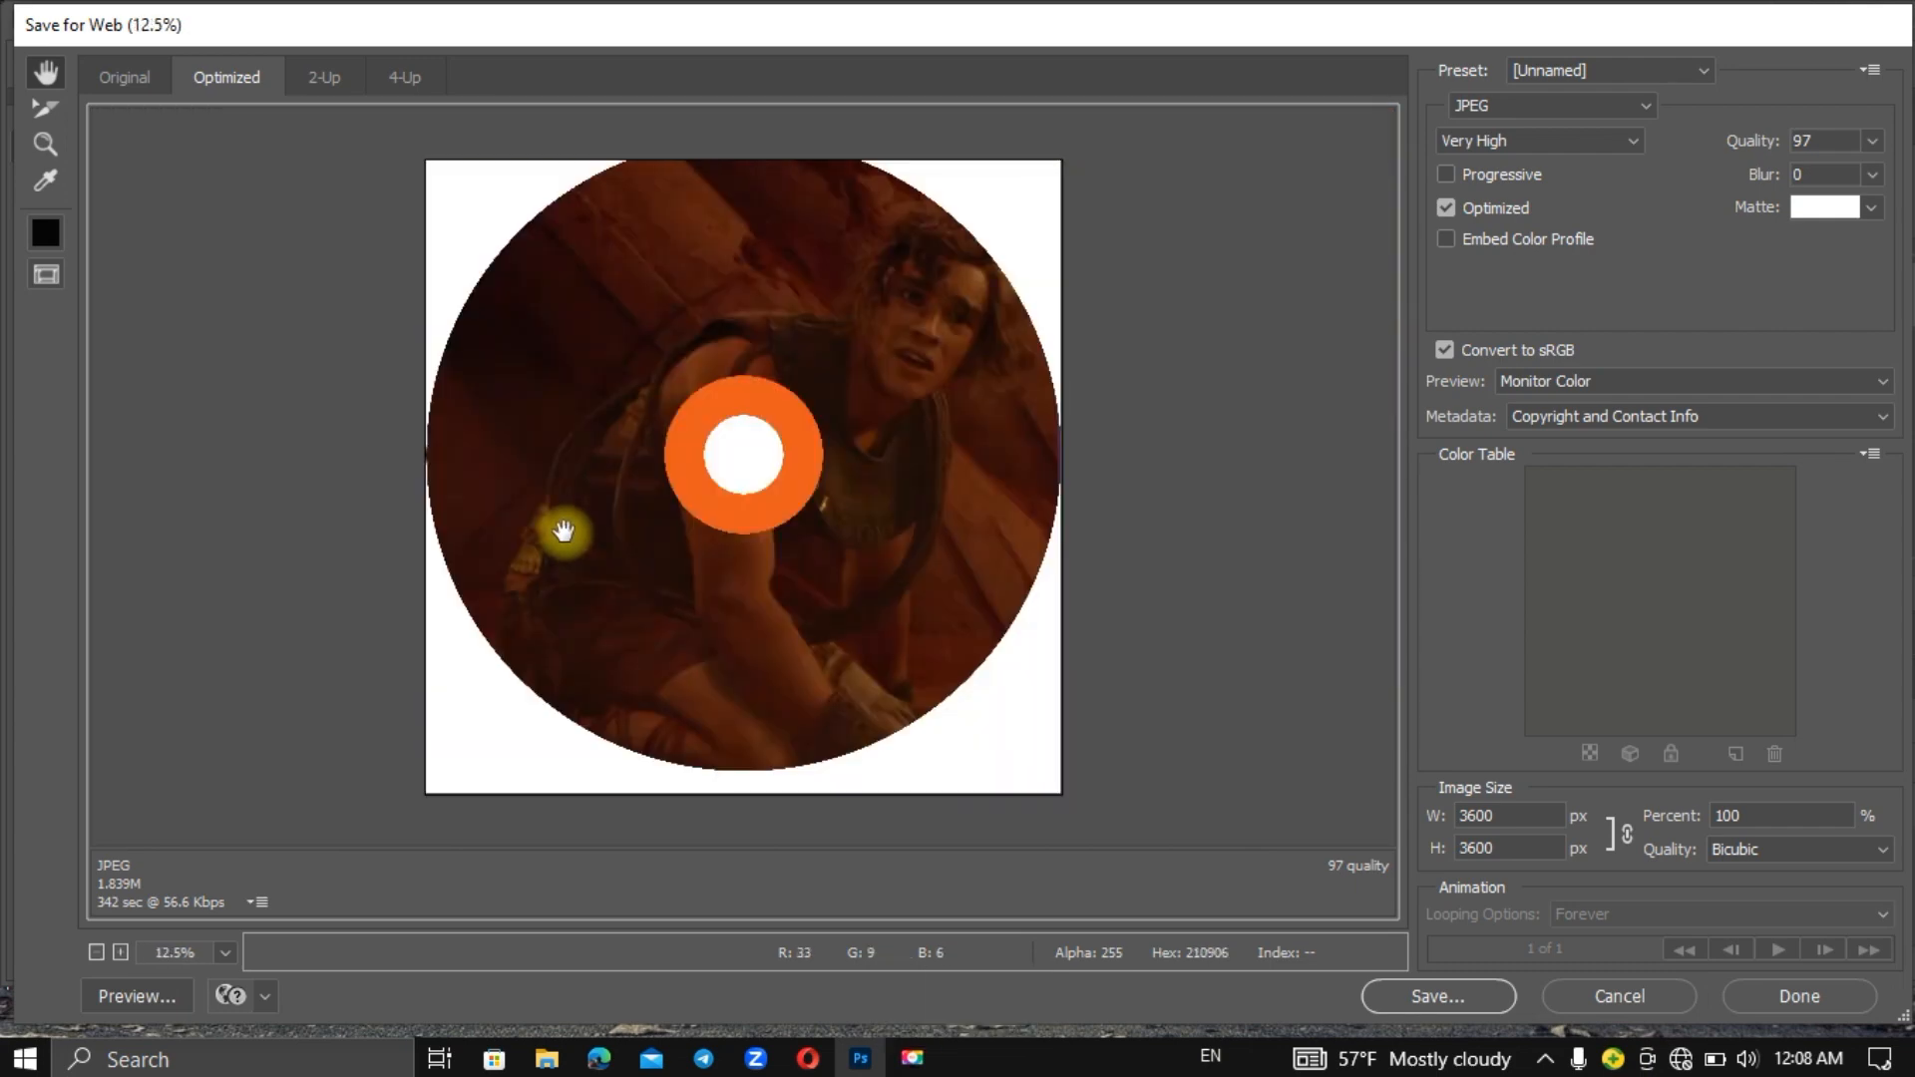
click(1550, 1001)
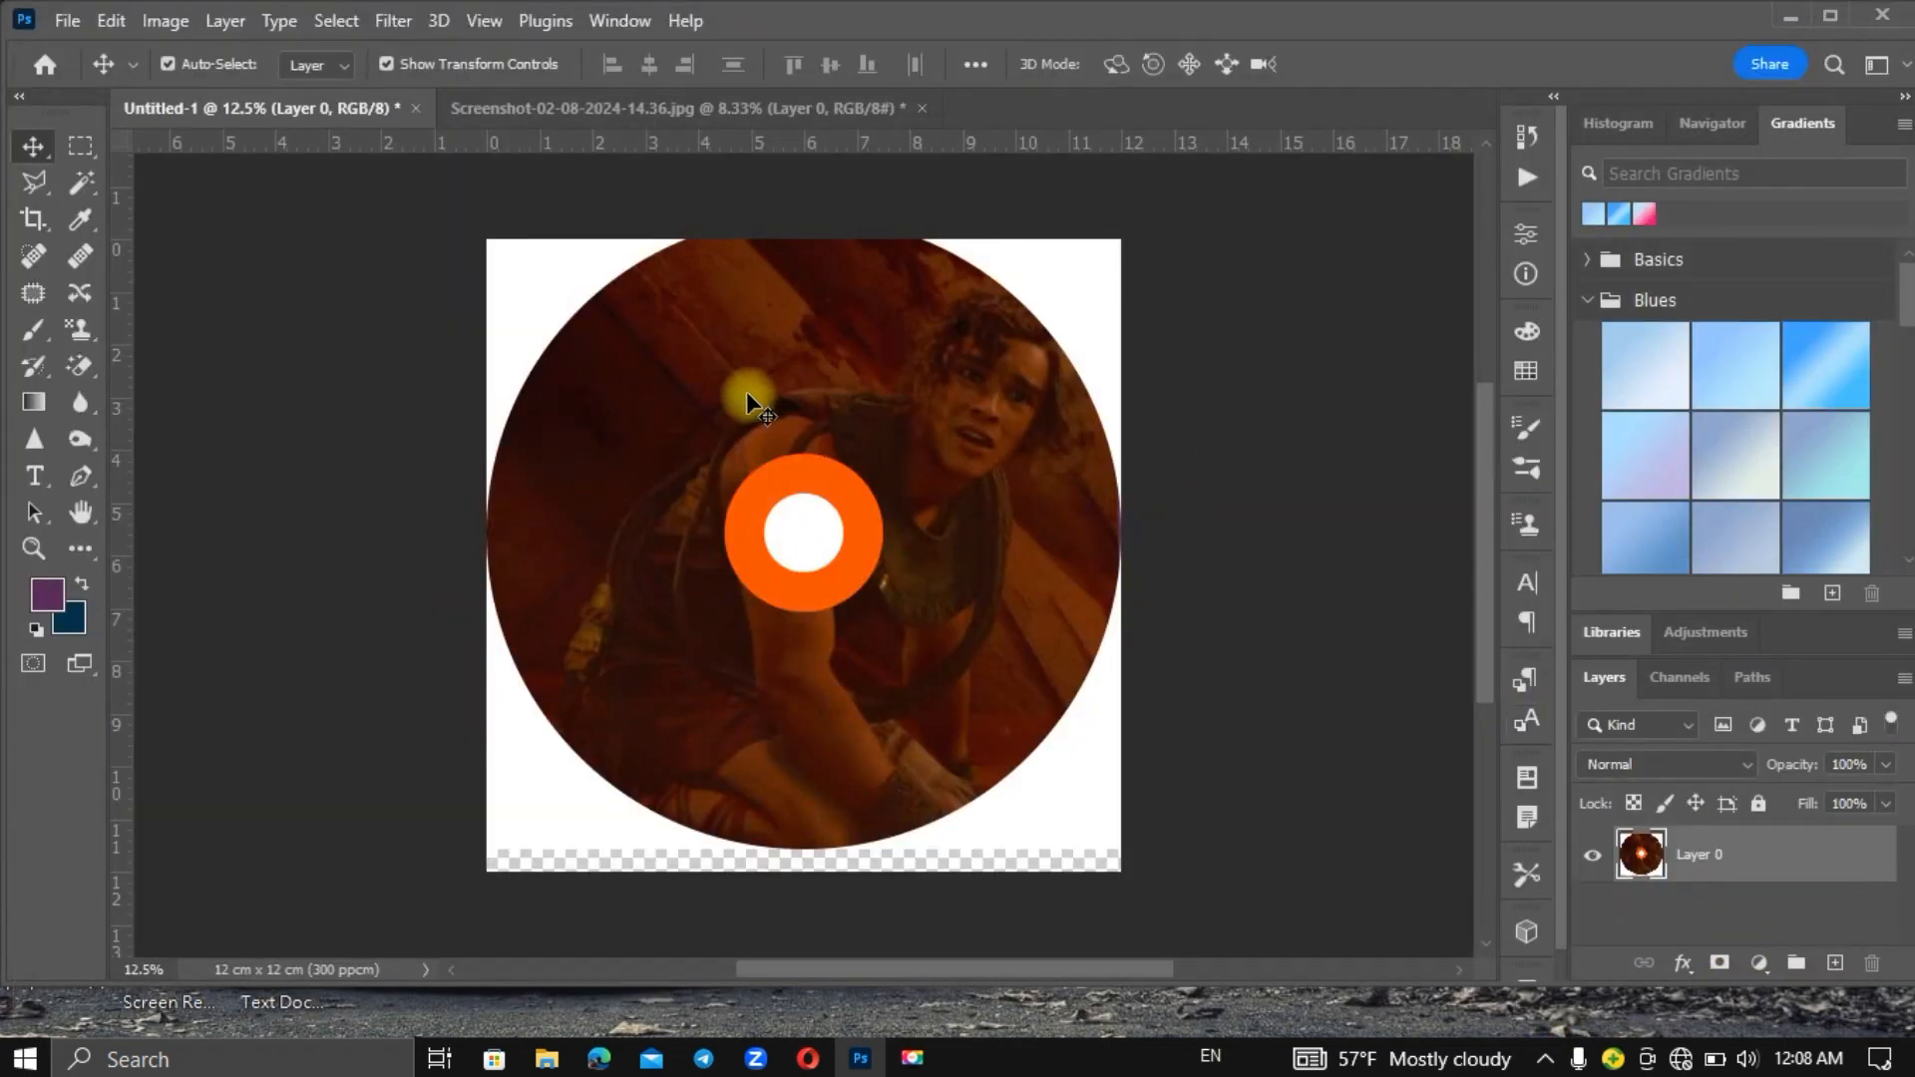
mouse_move(784, 389)
mouse_down()
mouse_move(814, 417)
mouse_move(796, 436)
mouse_move(795, 417)
mouse_up()
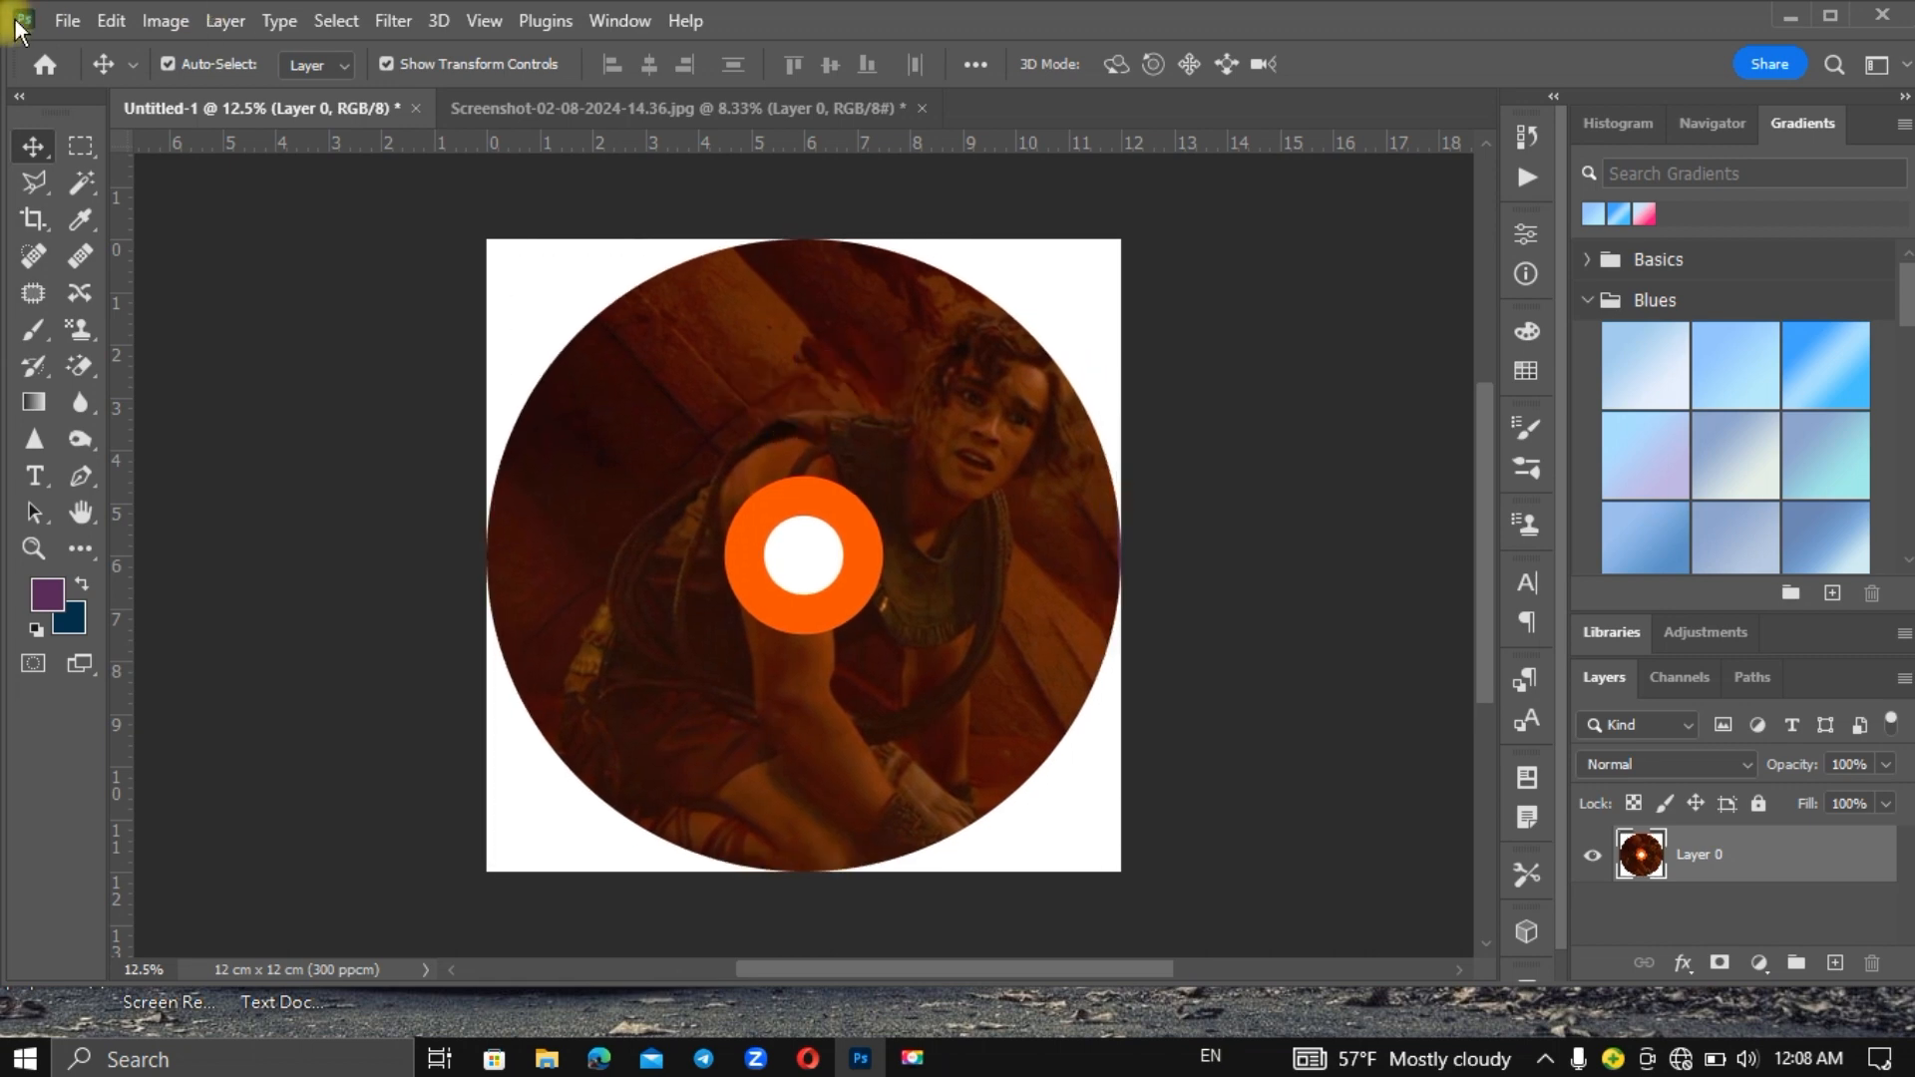
Step: Export the disc design with Save for Web as a JPEG named cd label on the Desktop
click(67, 28)
mouse_move(253, 458)
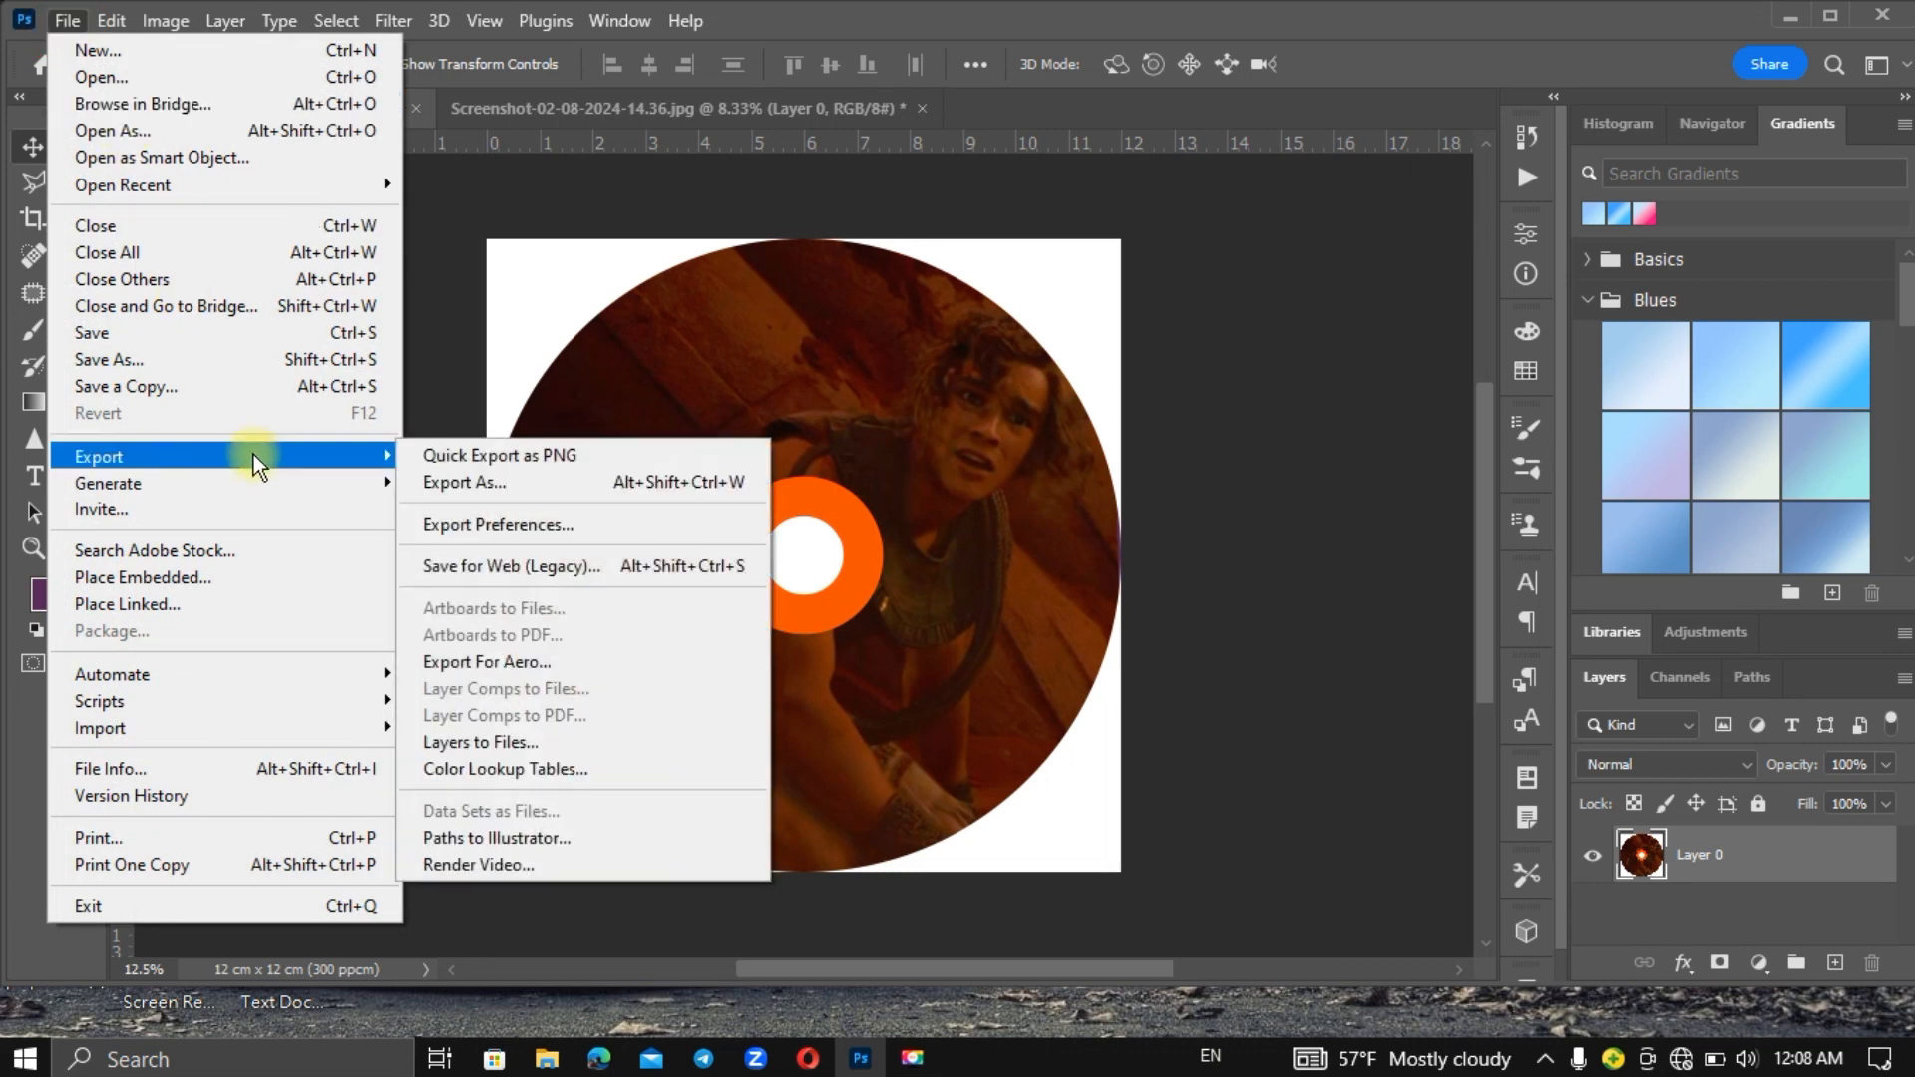
click(545, 575)
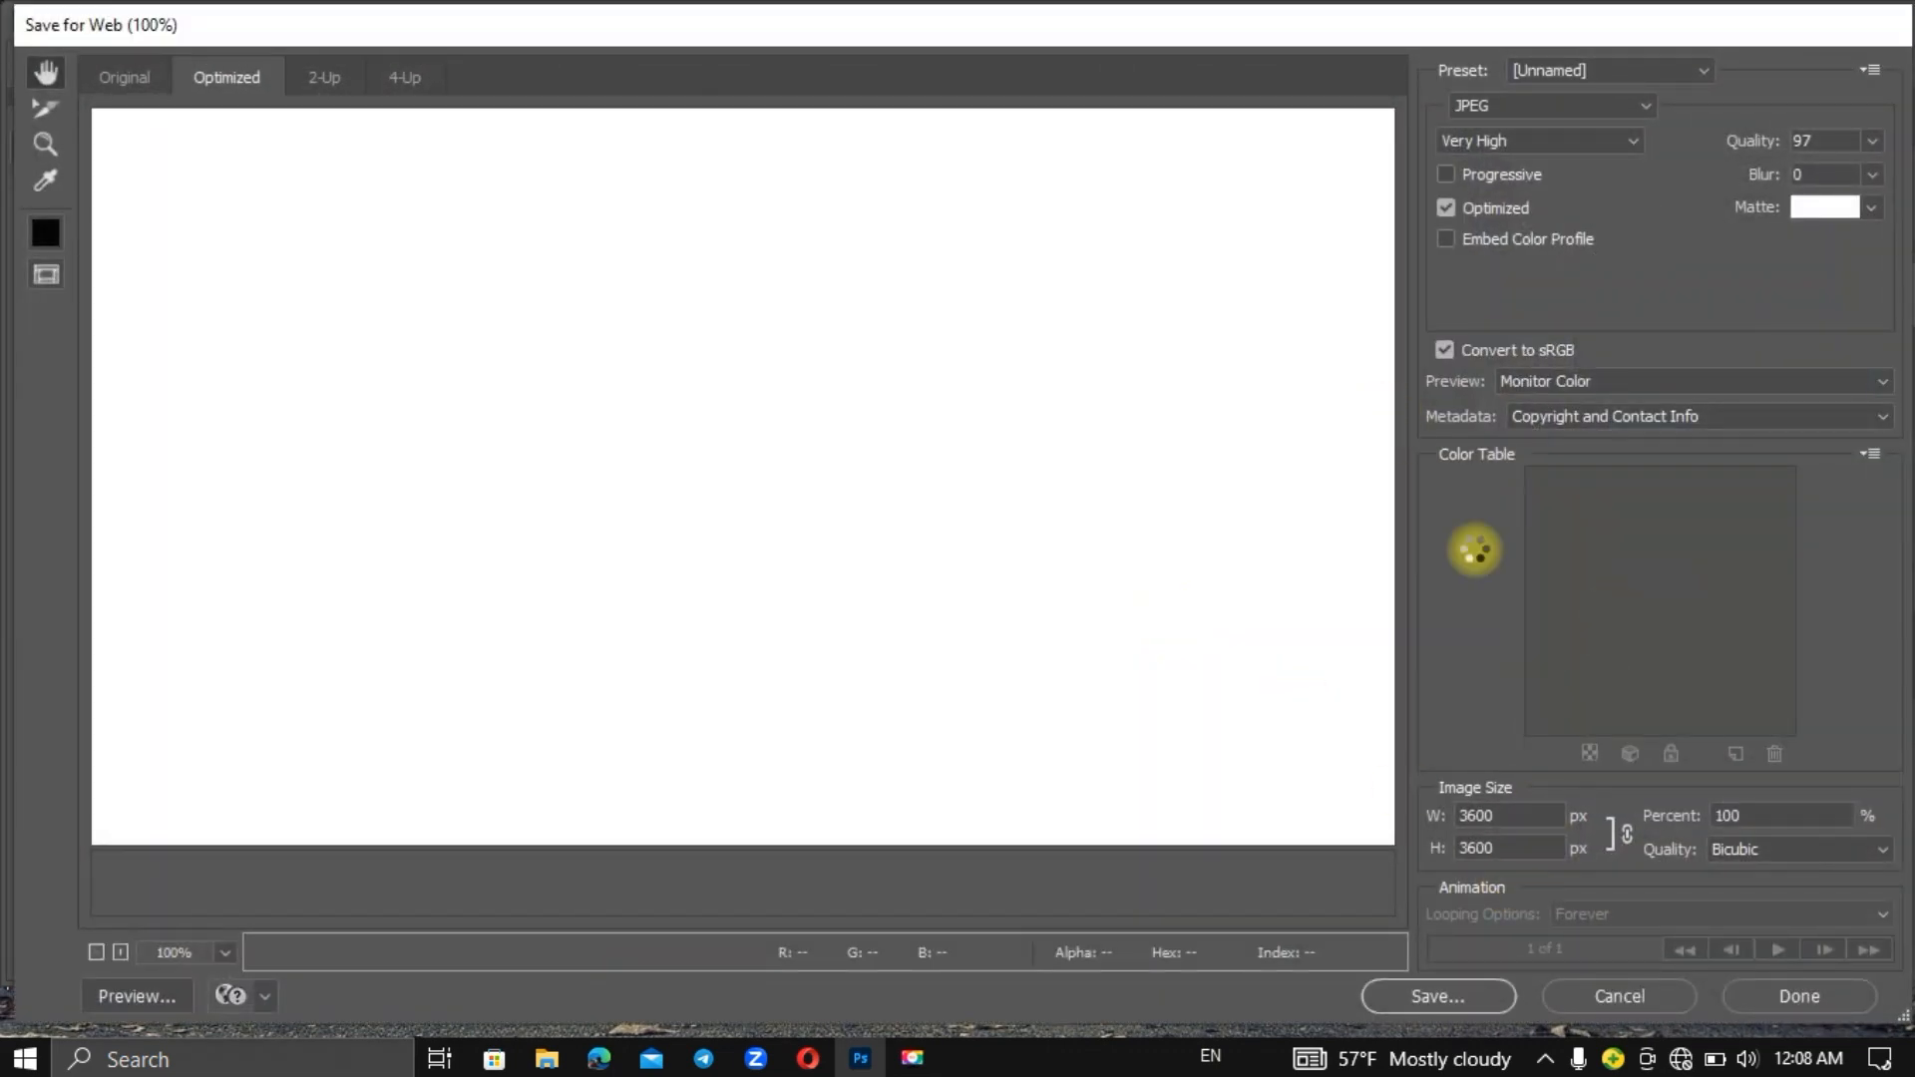
click(1440, 999)
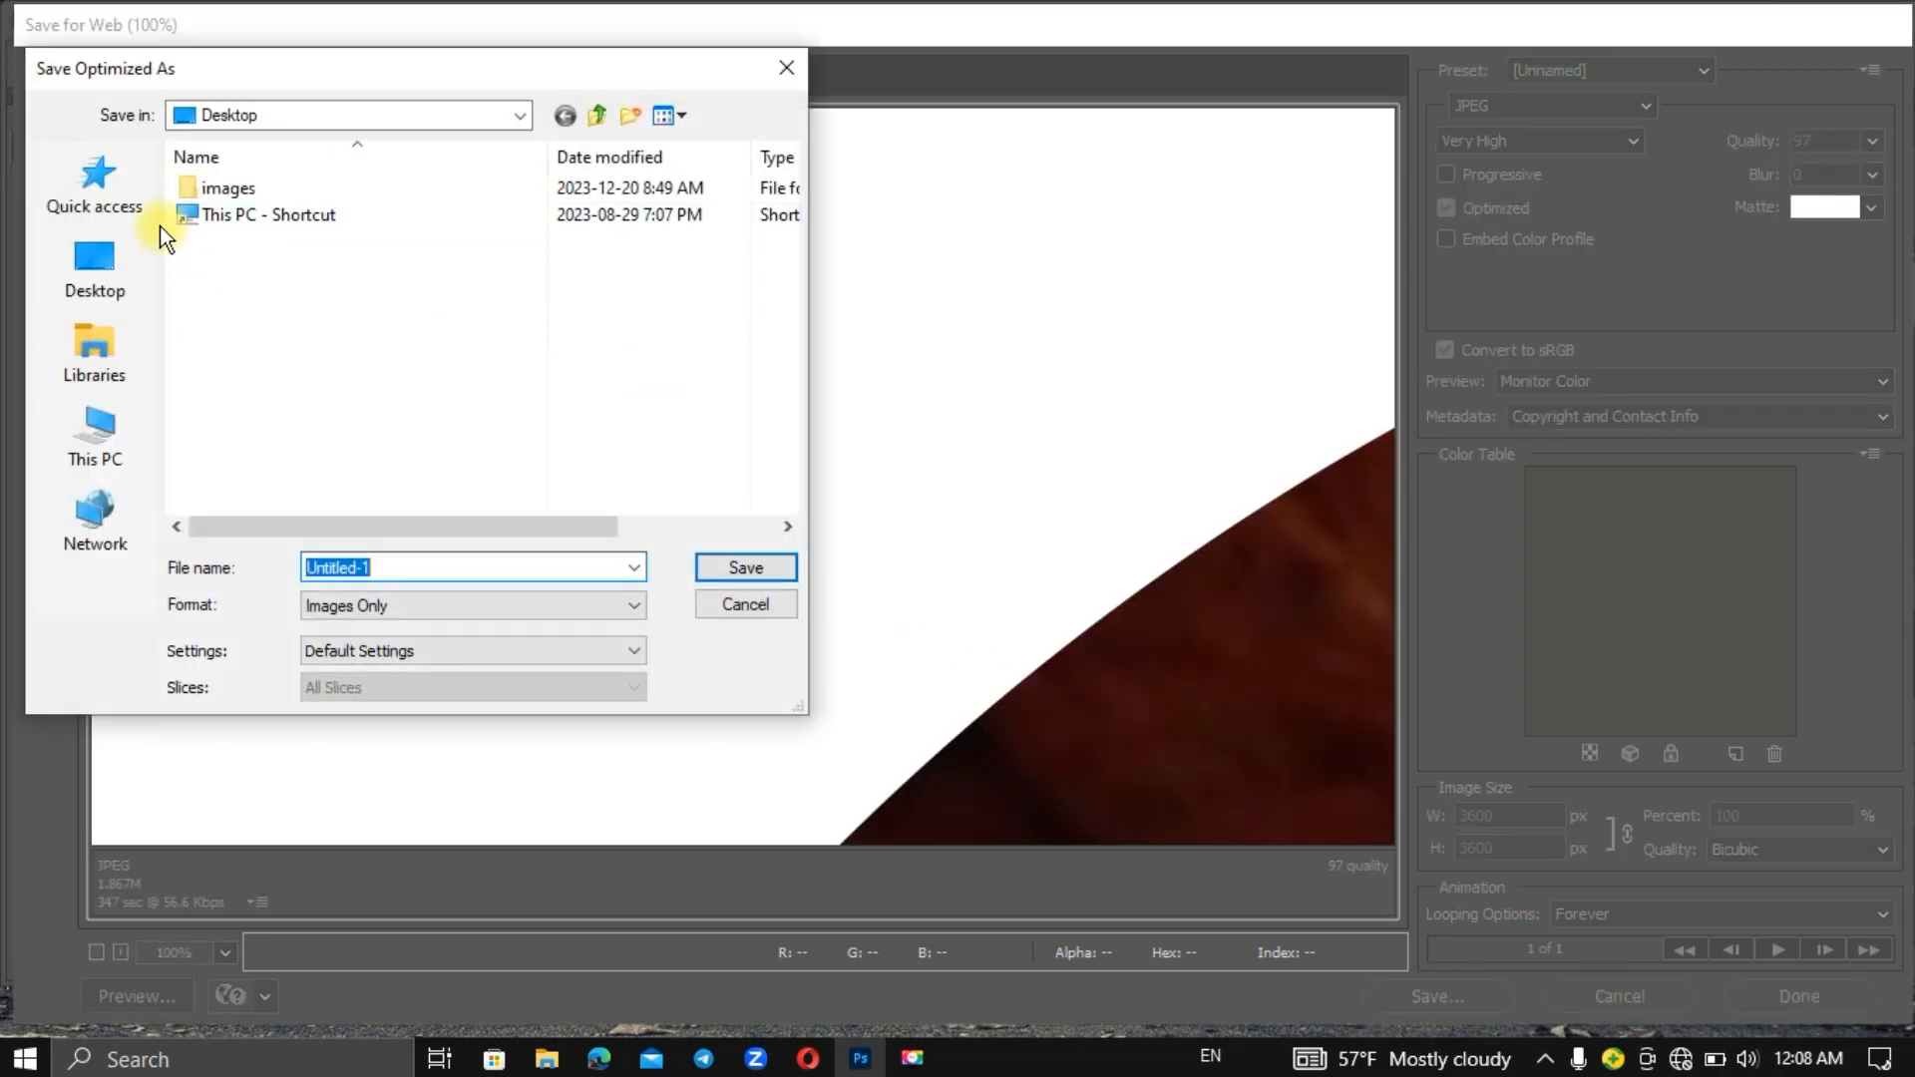
click(116, 252)
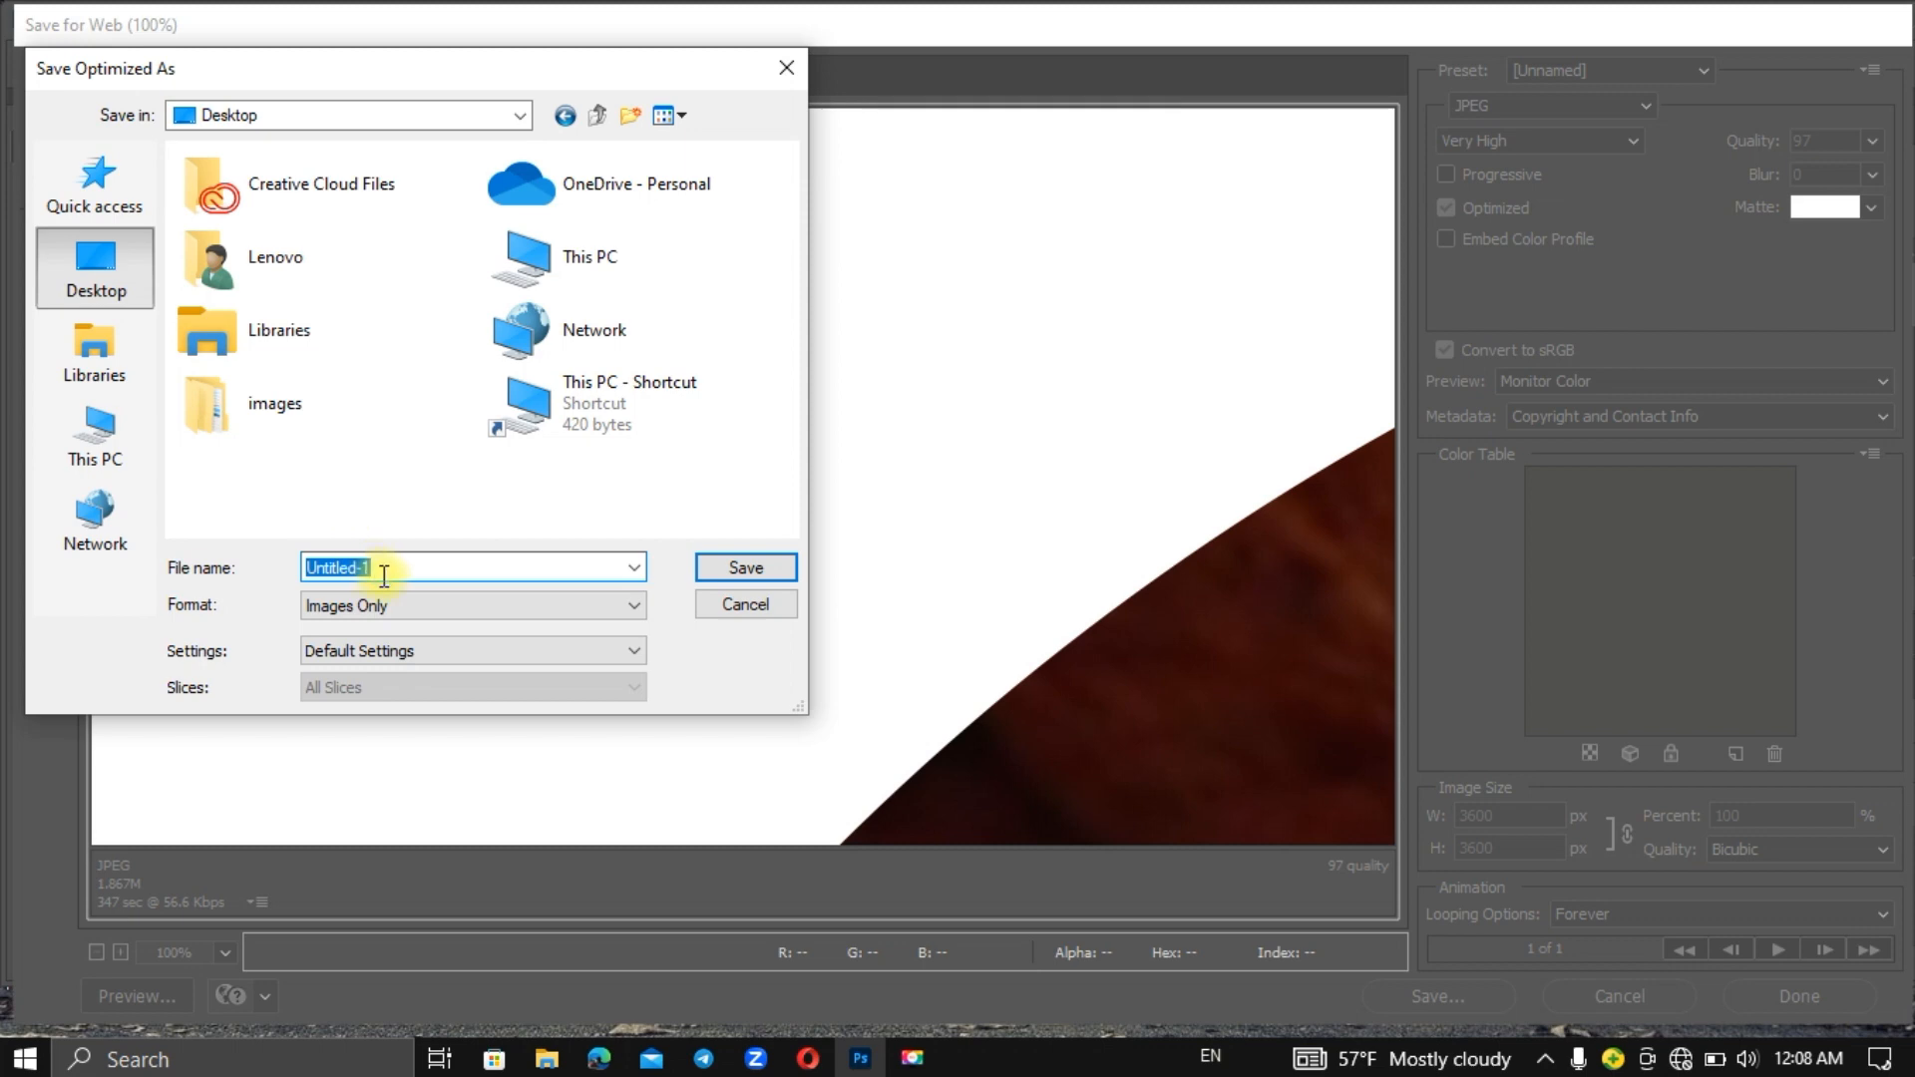
text(c)
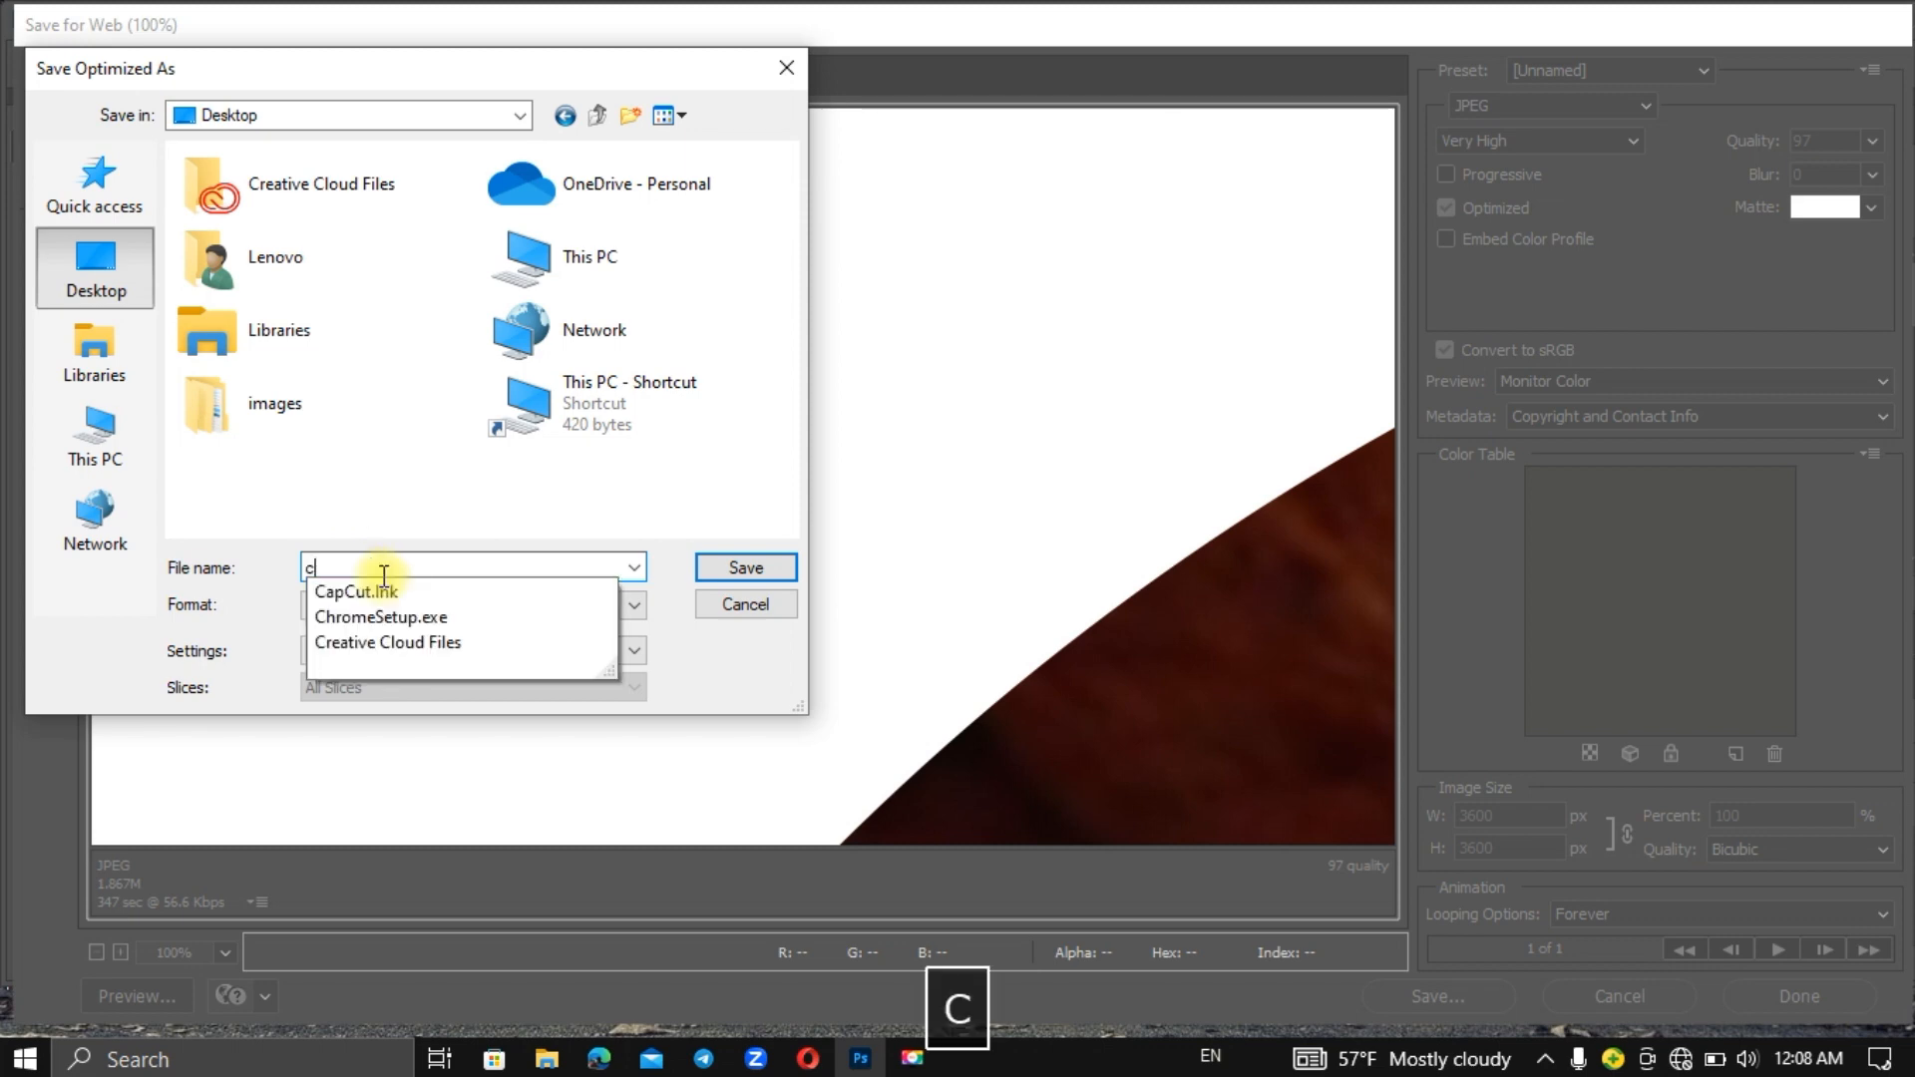
text(d )
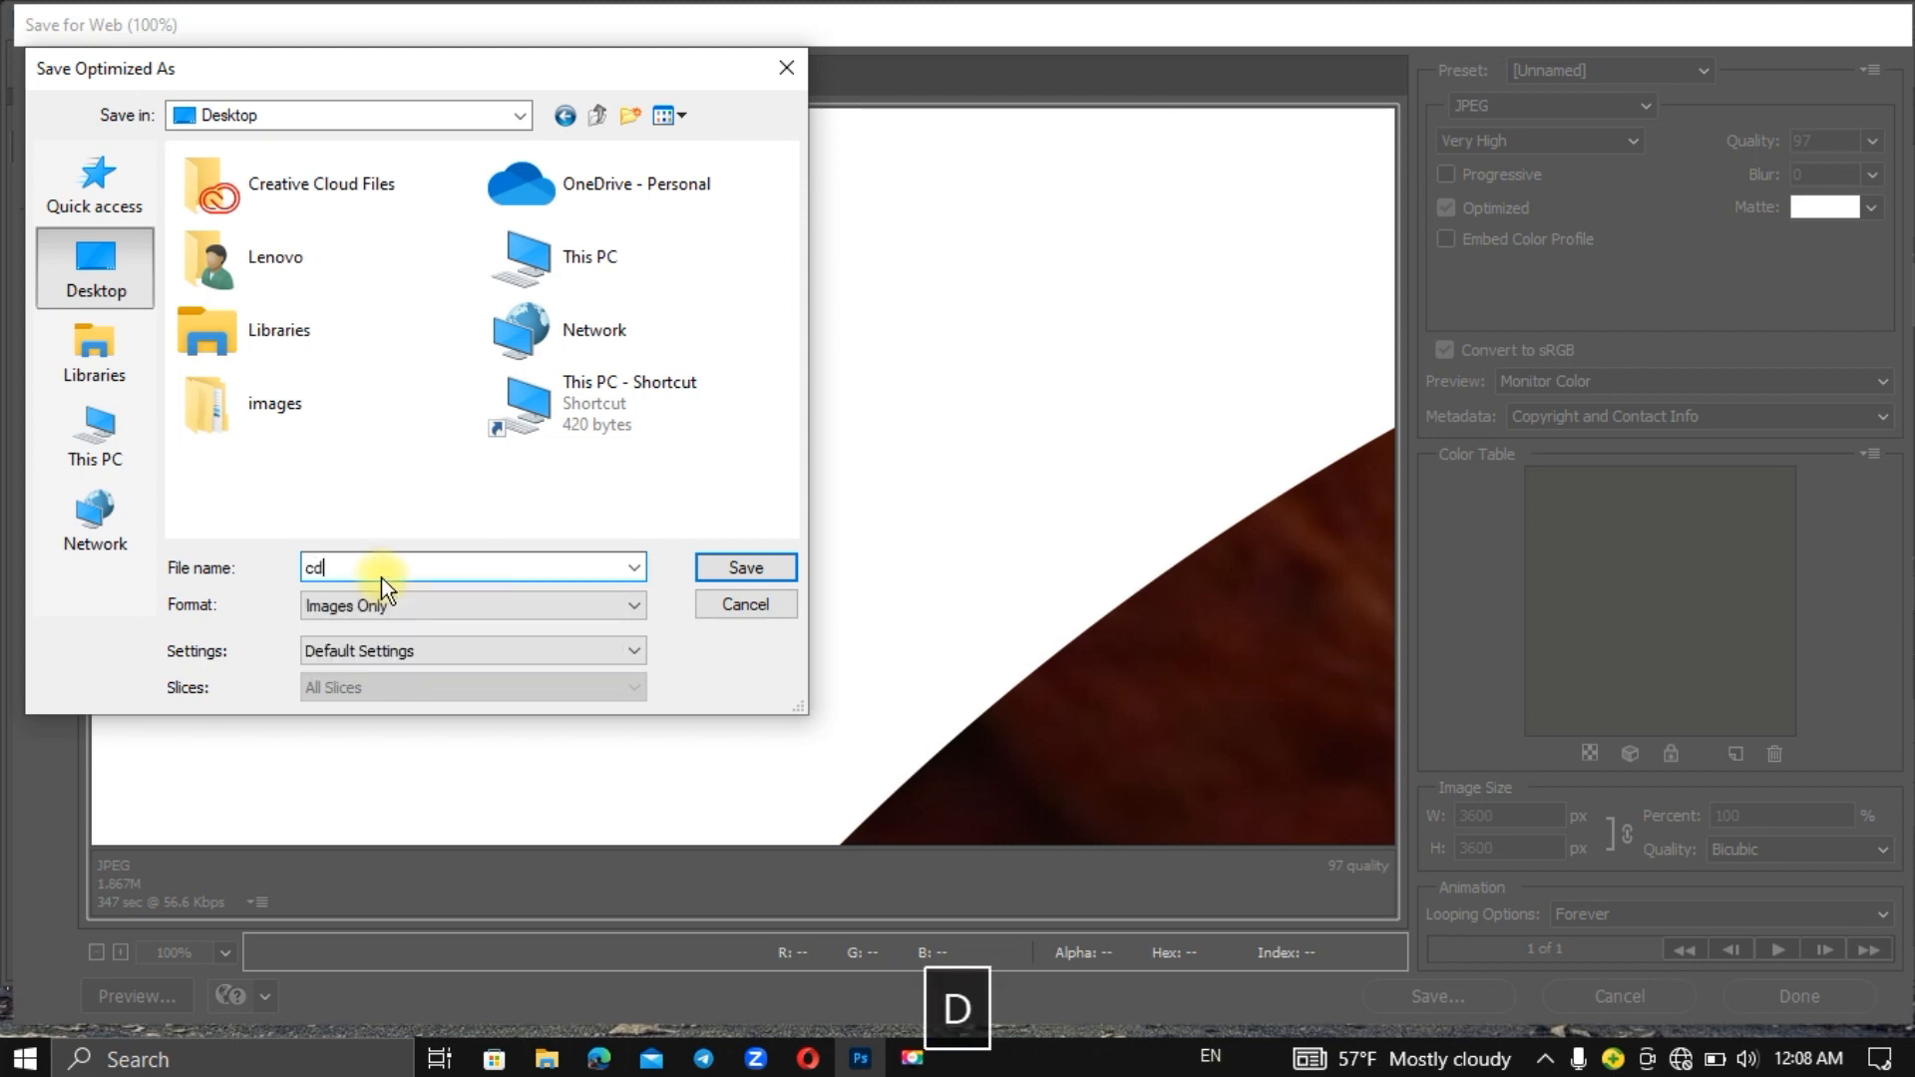
text(label)
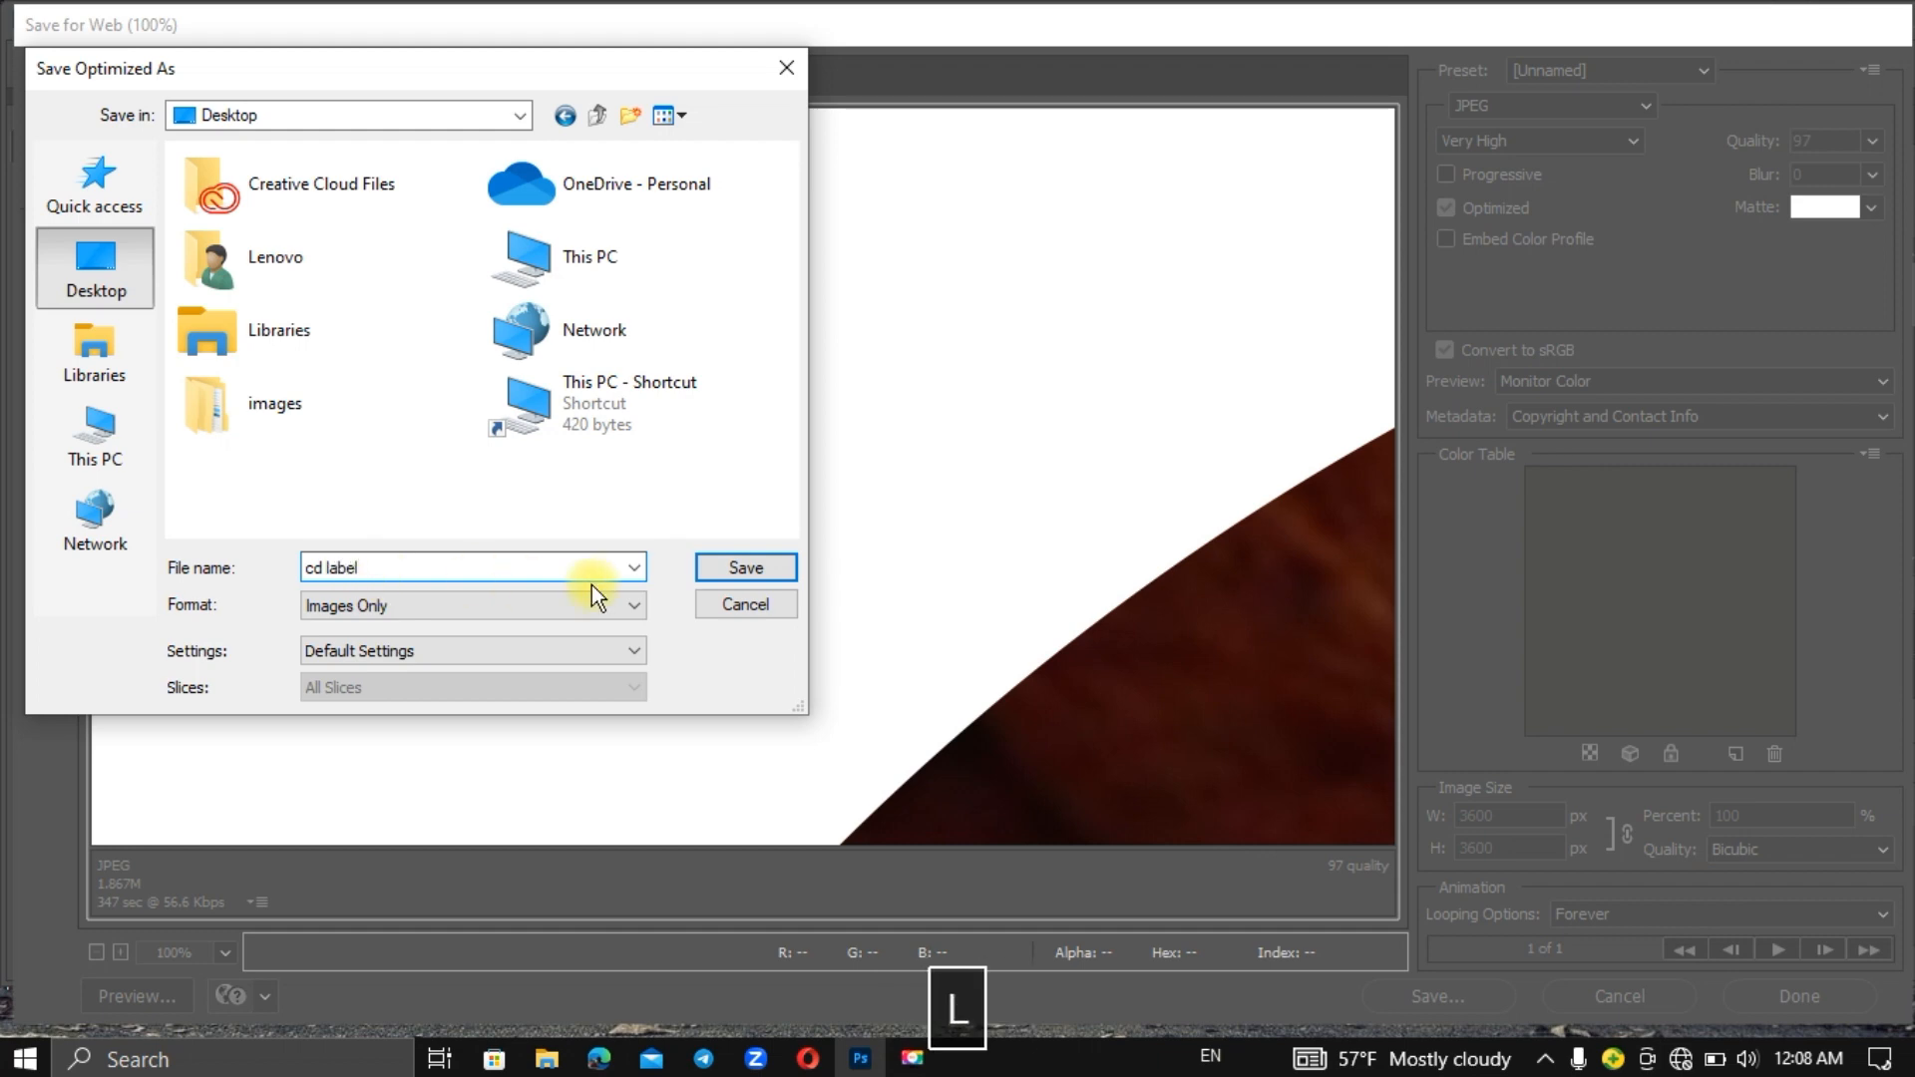
click(730, 572)
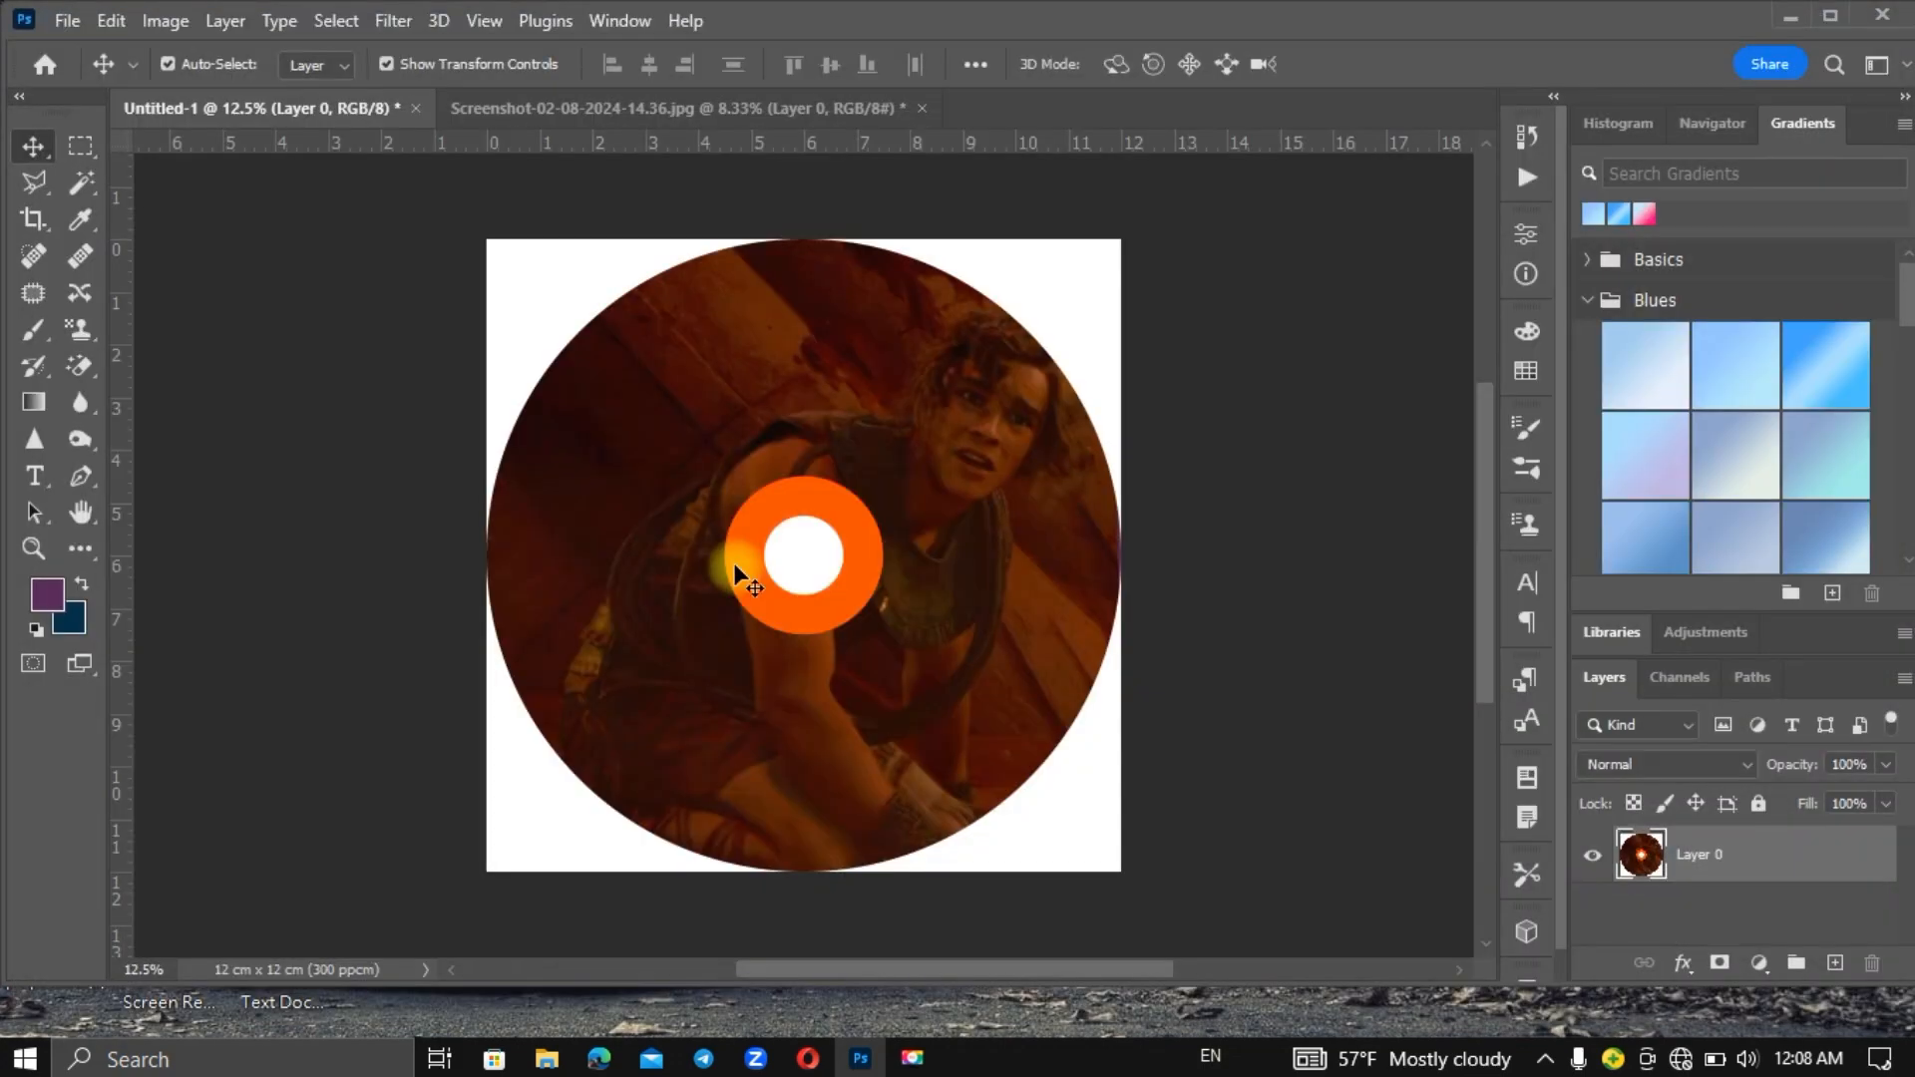
Step: Minimize Photoshop and open the exported cd label image from the desktop
click(1785, 14)
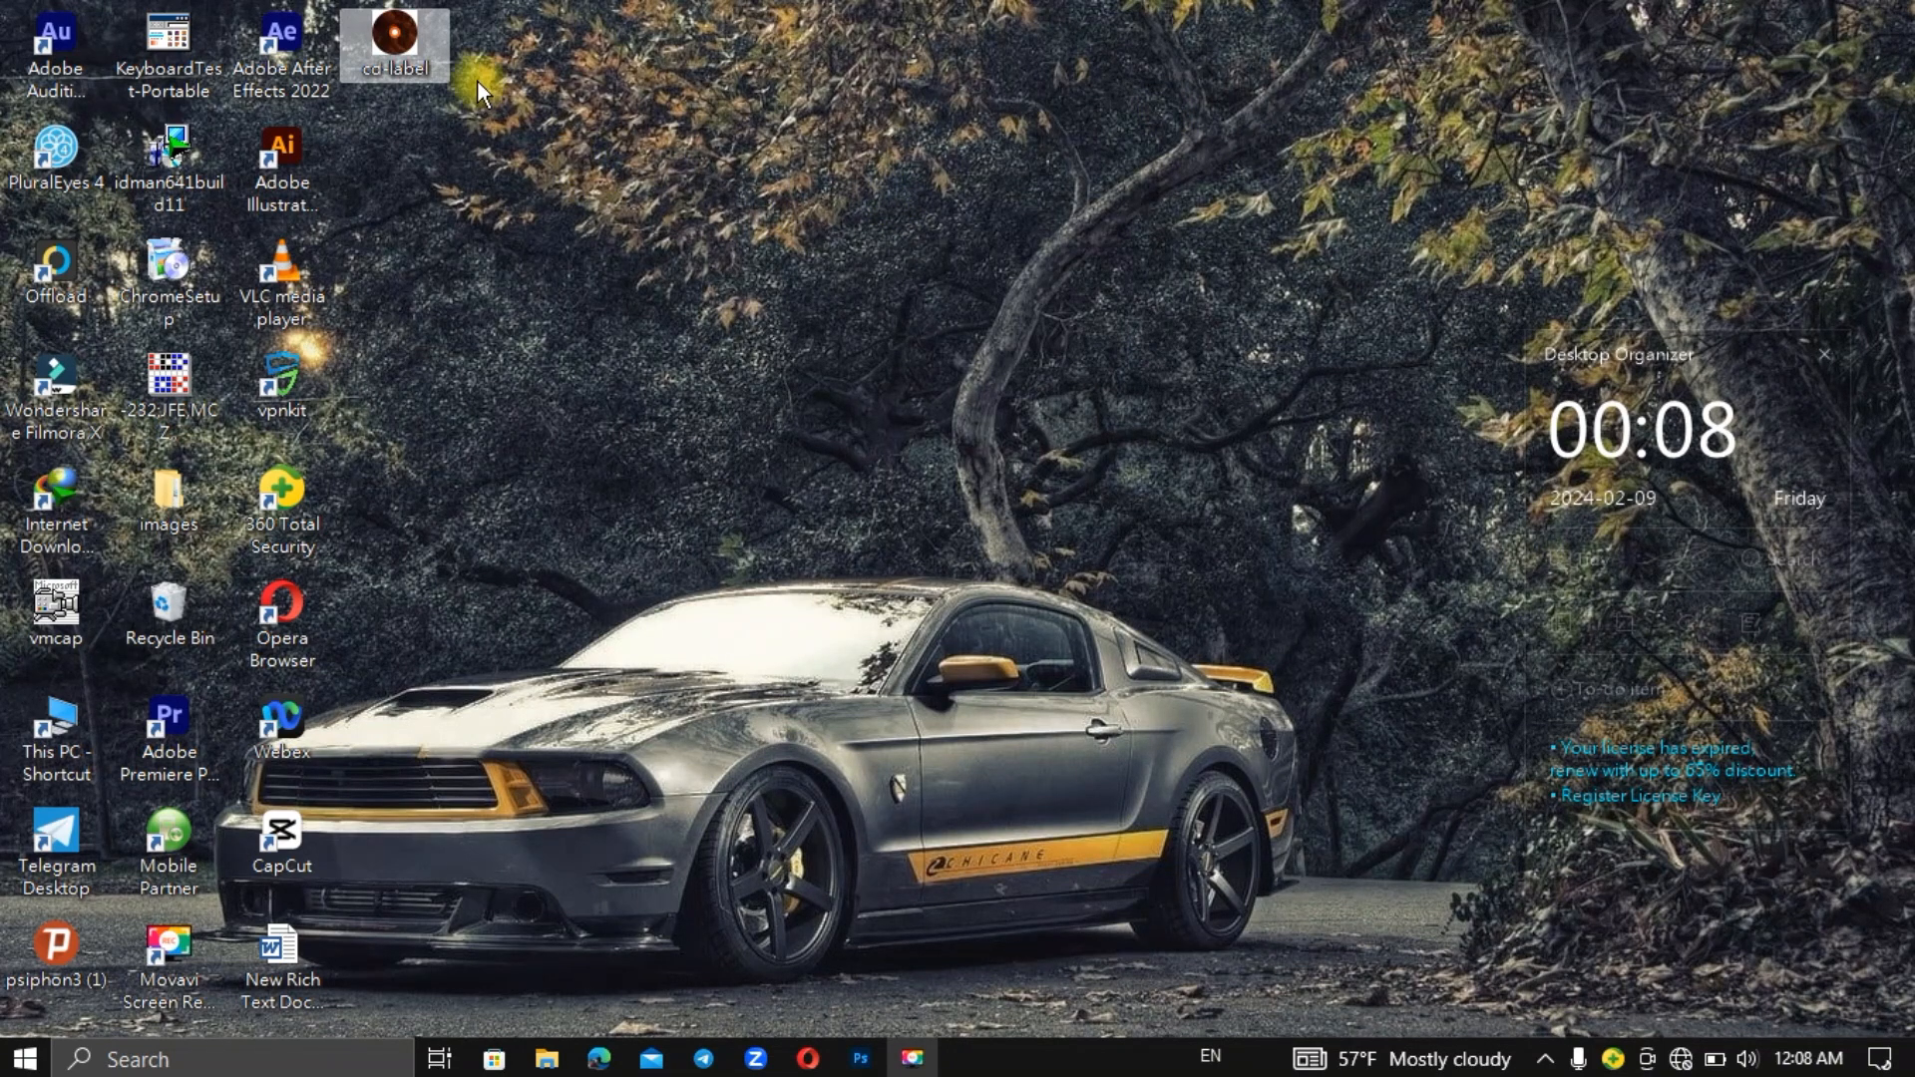
double_click(399, 30)
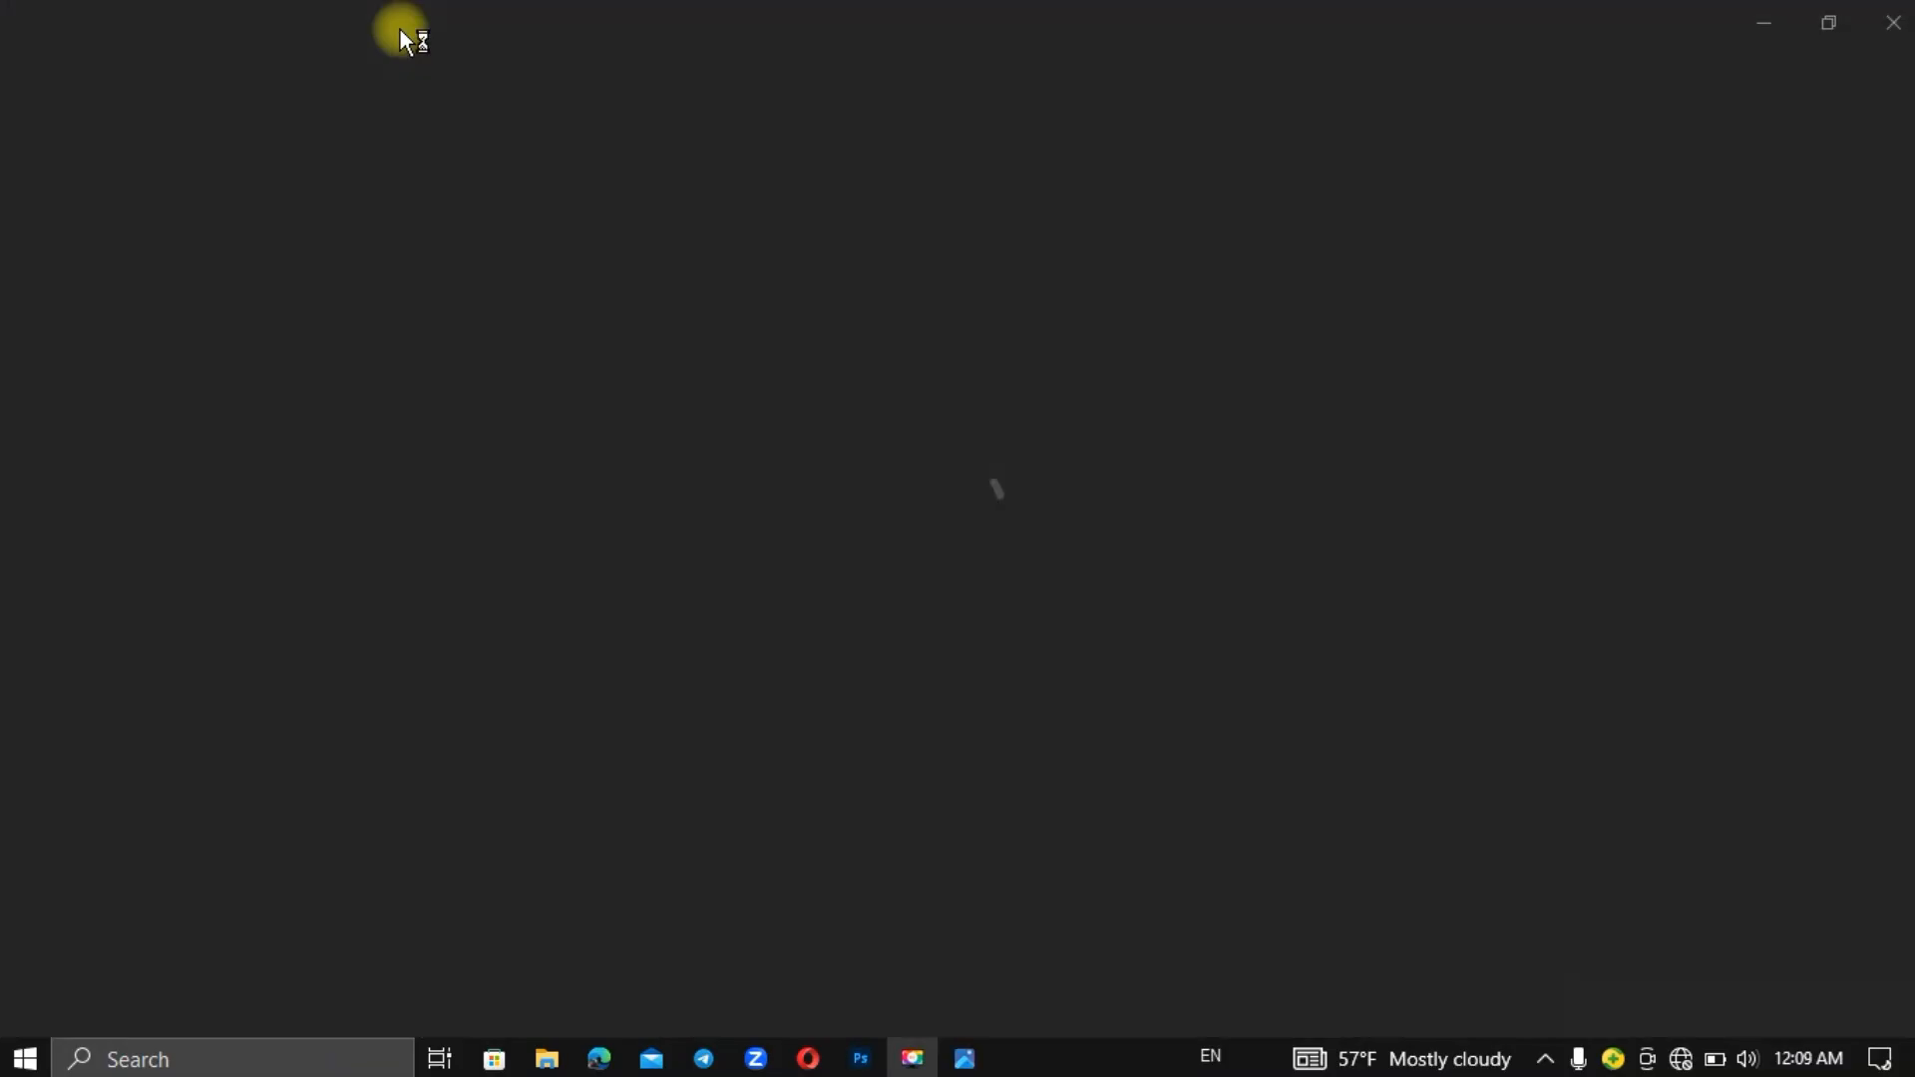